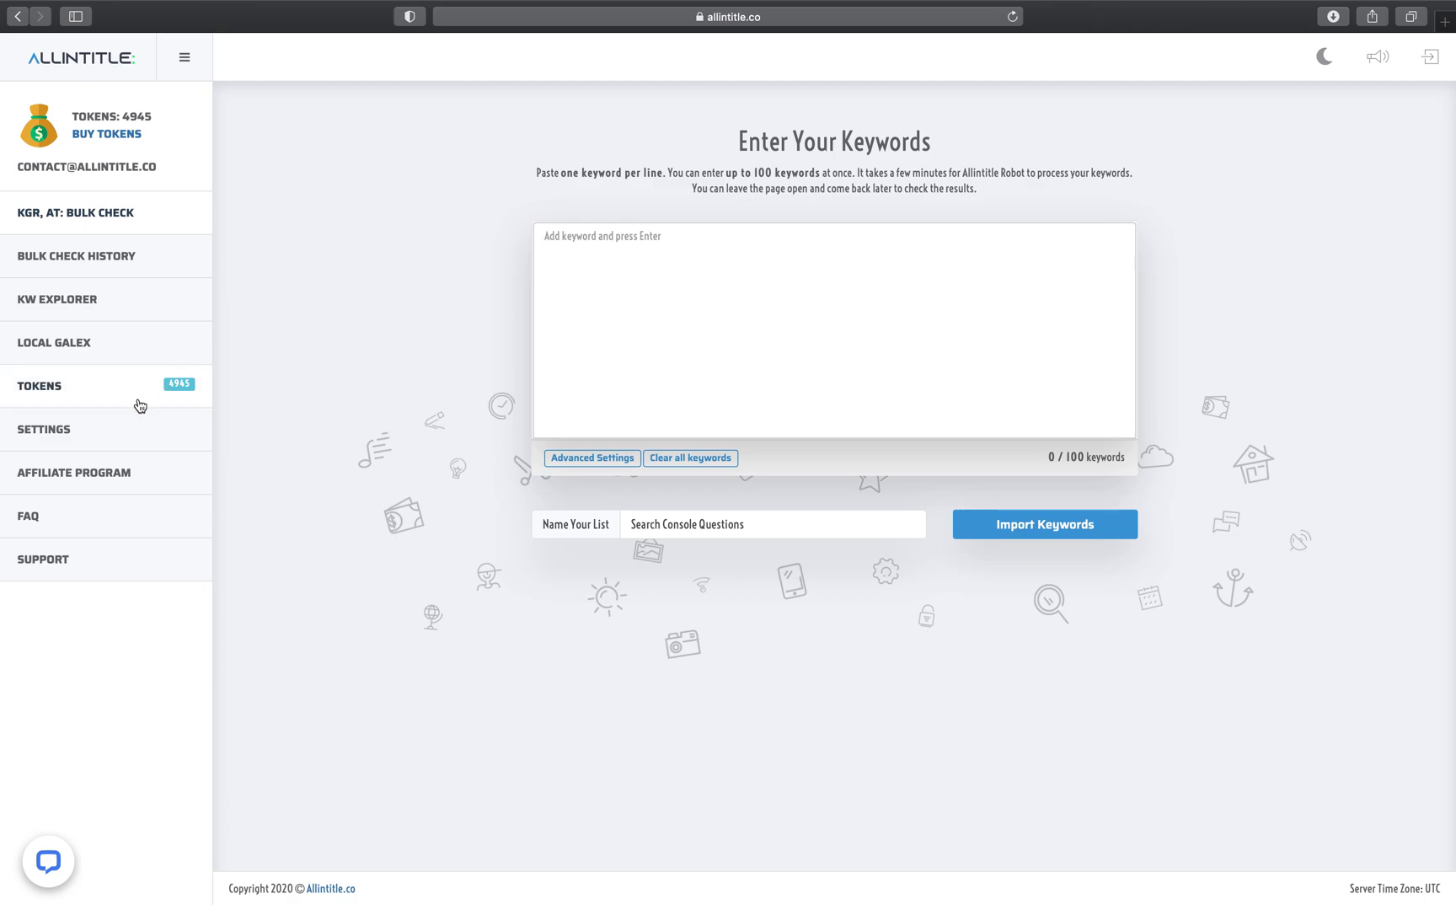
# Open the KW Explorer and enter "personal loans" as the seed keyword, keeping United States as the country
pyautogui.click(61, 306)
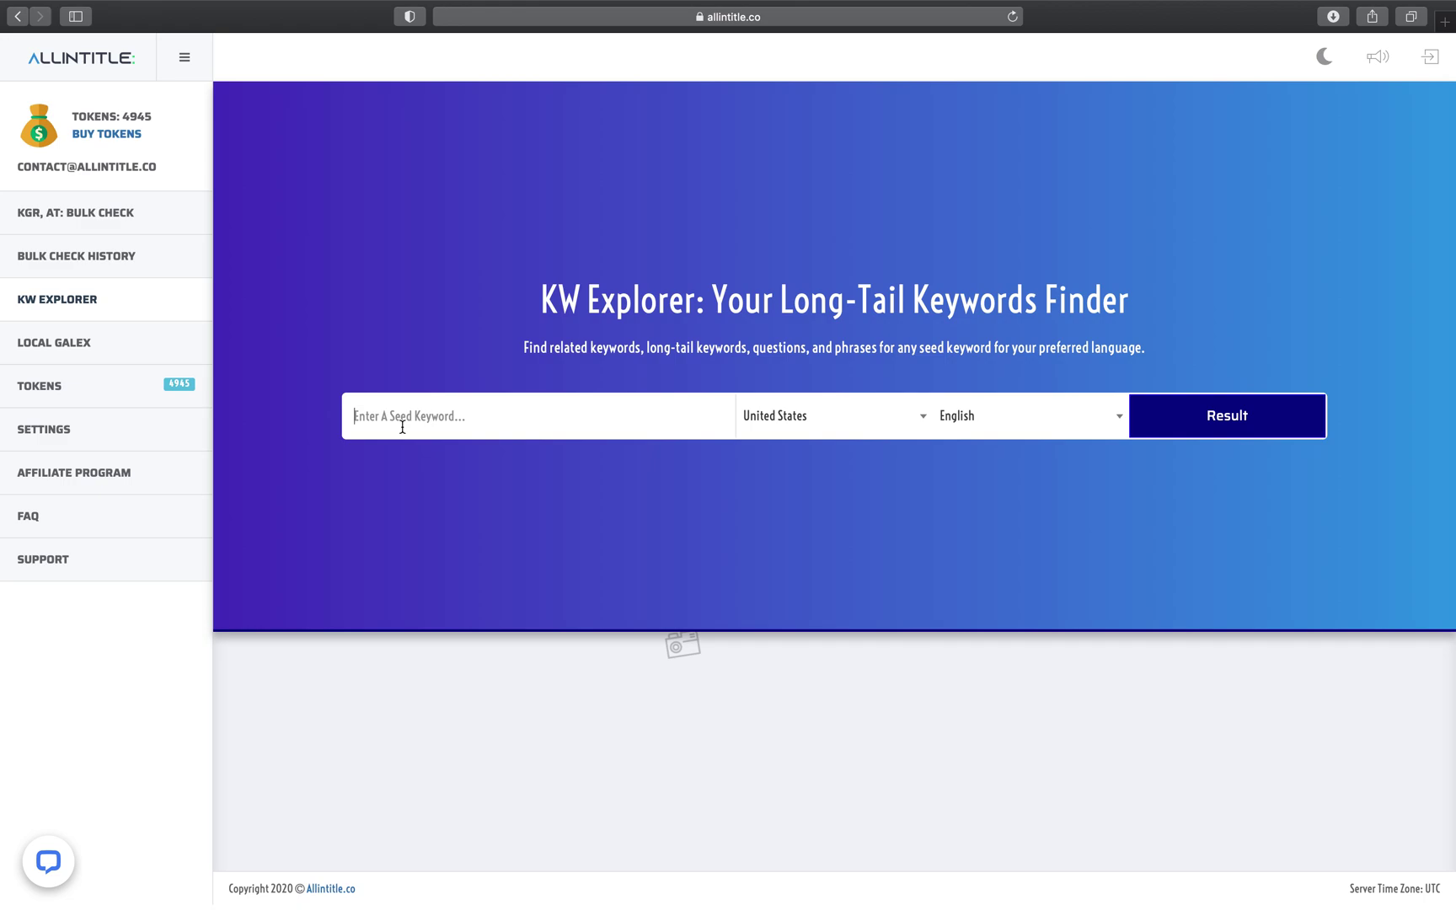
pyautogui.click(402, 428)
pyautogui.write('personal loans')
pyautogui.click(829, 418)
pyautogui.click(829, 420)
pyautogui.click(838, 430)
pyautogui.scroll(-1, 828, 548)
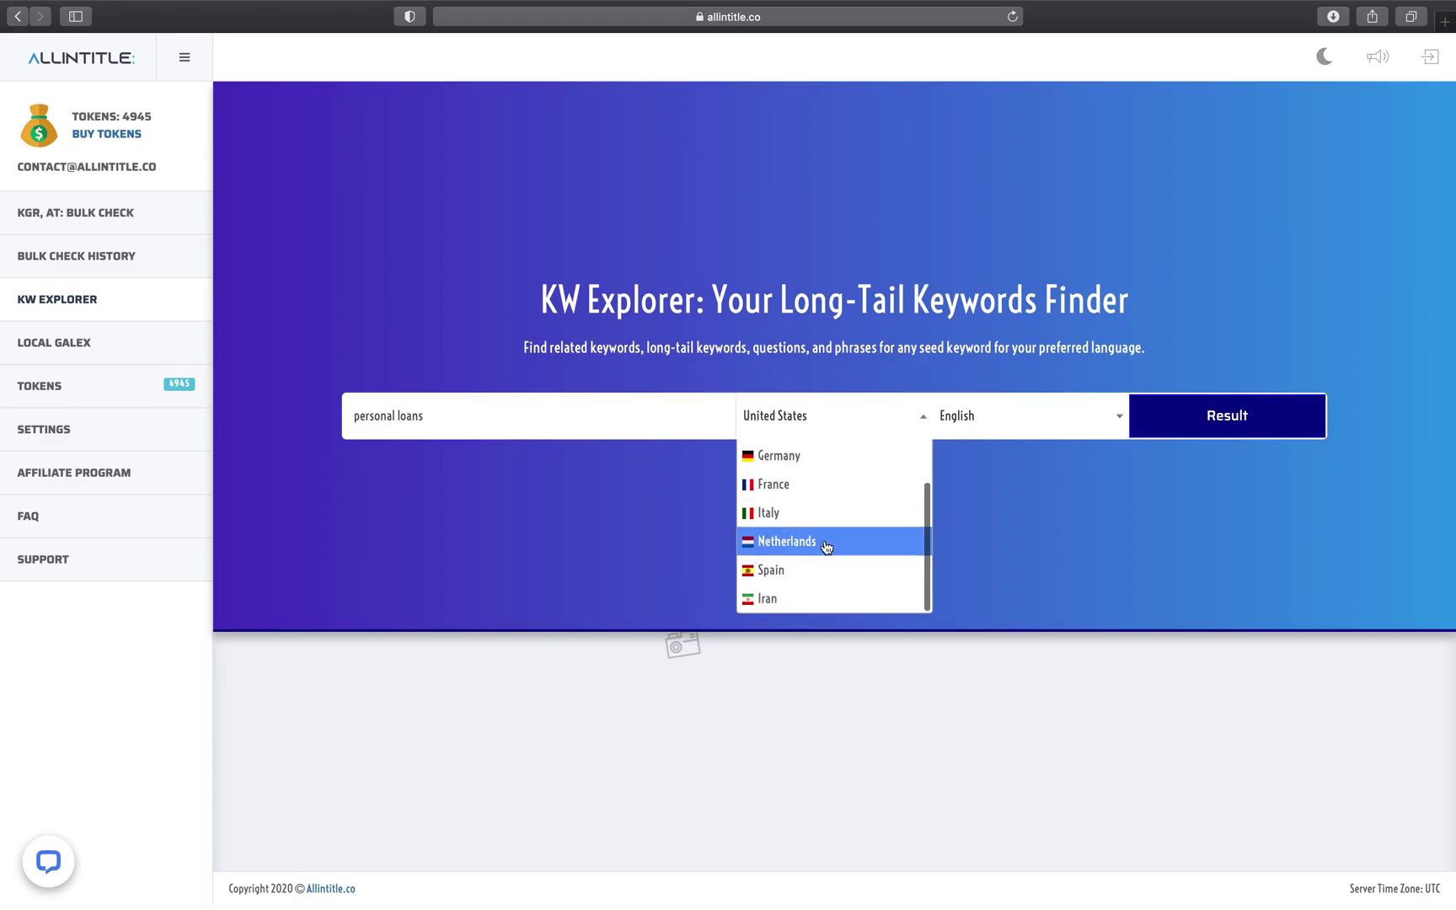
pyautogui.click(985, 549)
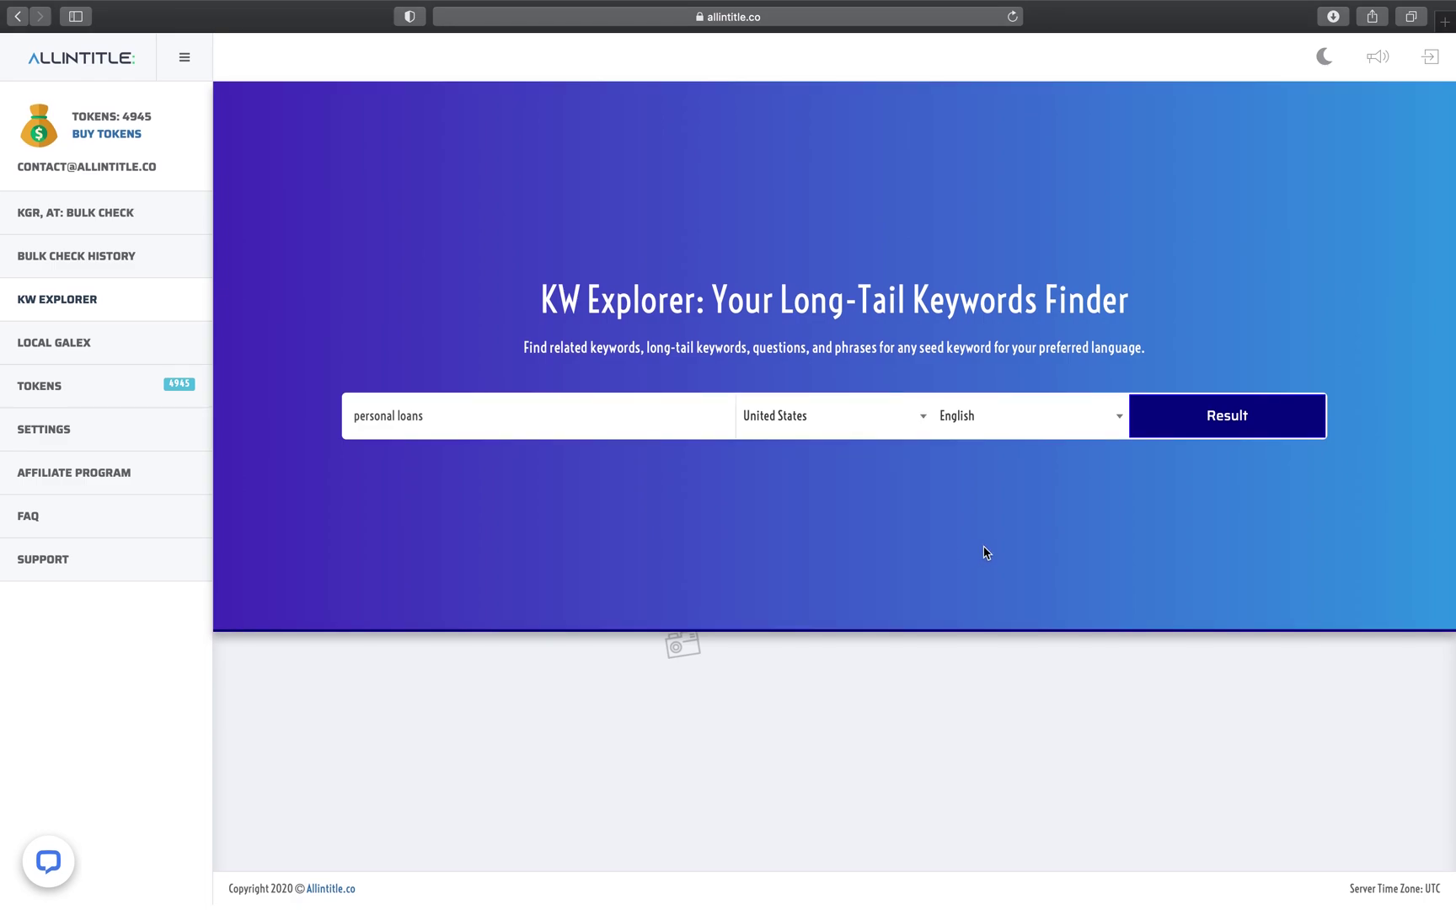
# Keep English as the search language and generate the keyword report
pyautogui.click(998, 423)
pyautogui.scroll(-1, 1017, 497)
pyautogui.scroll(1, 1007, 495)
pyautogui.click(965, 458)
pyautogui.click(1194, 416)
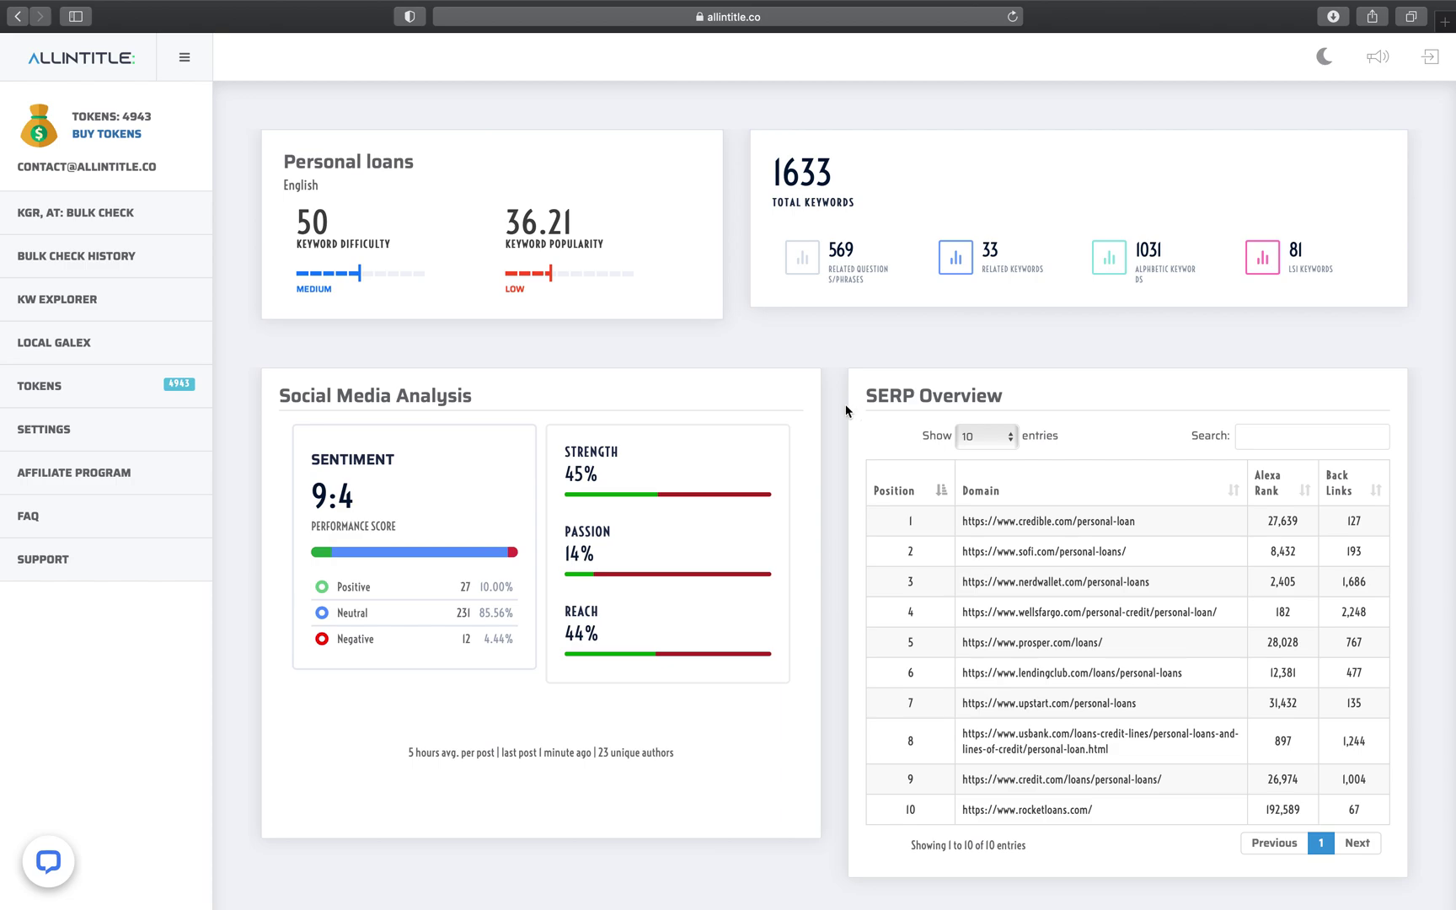
# Review the report's summary, highlighting the seed keyword, its language and the total keyword count
pyautogui.scroll(-5, 847, 400)
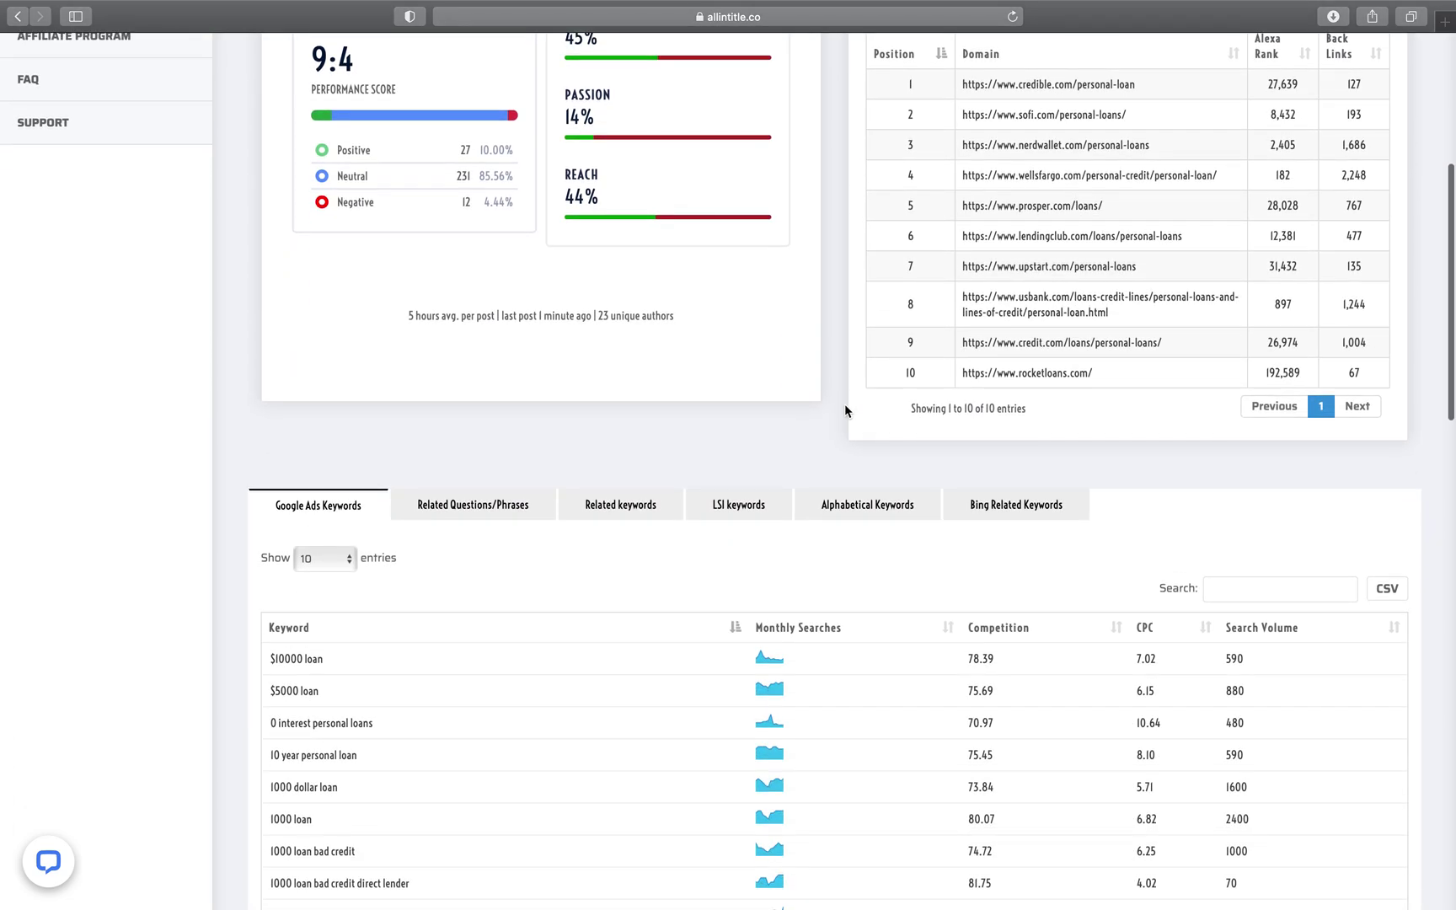
pyautogui.scroll(3, 845, 407)
pyautogui.scroll(1, 845, 403)
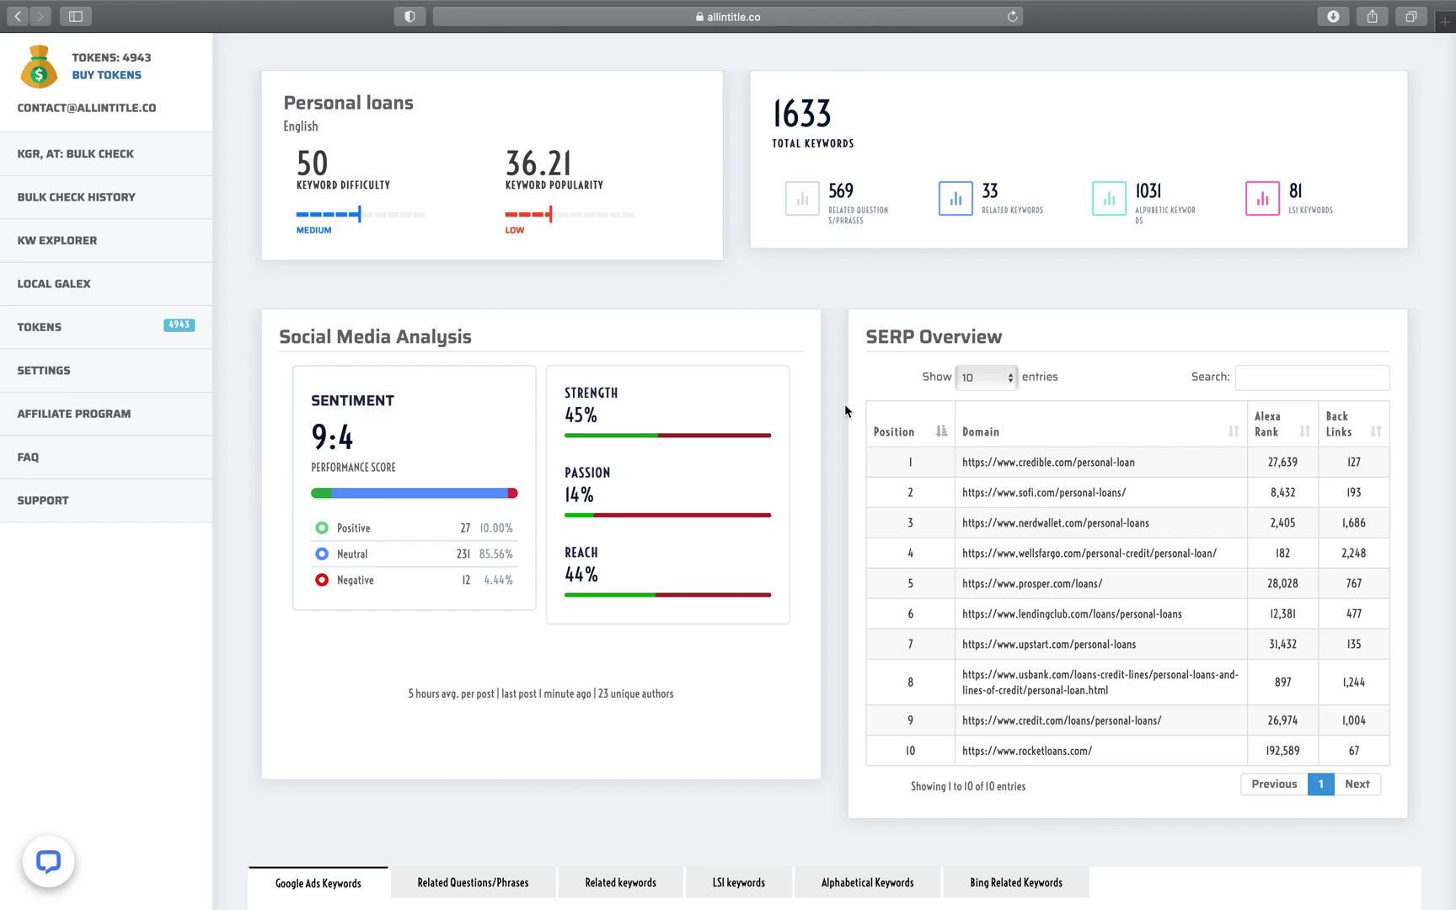
pyautogui.scroll(1, 845, 406)
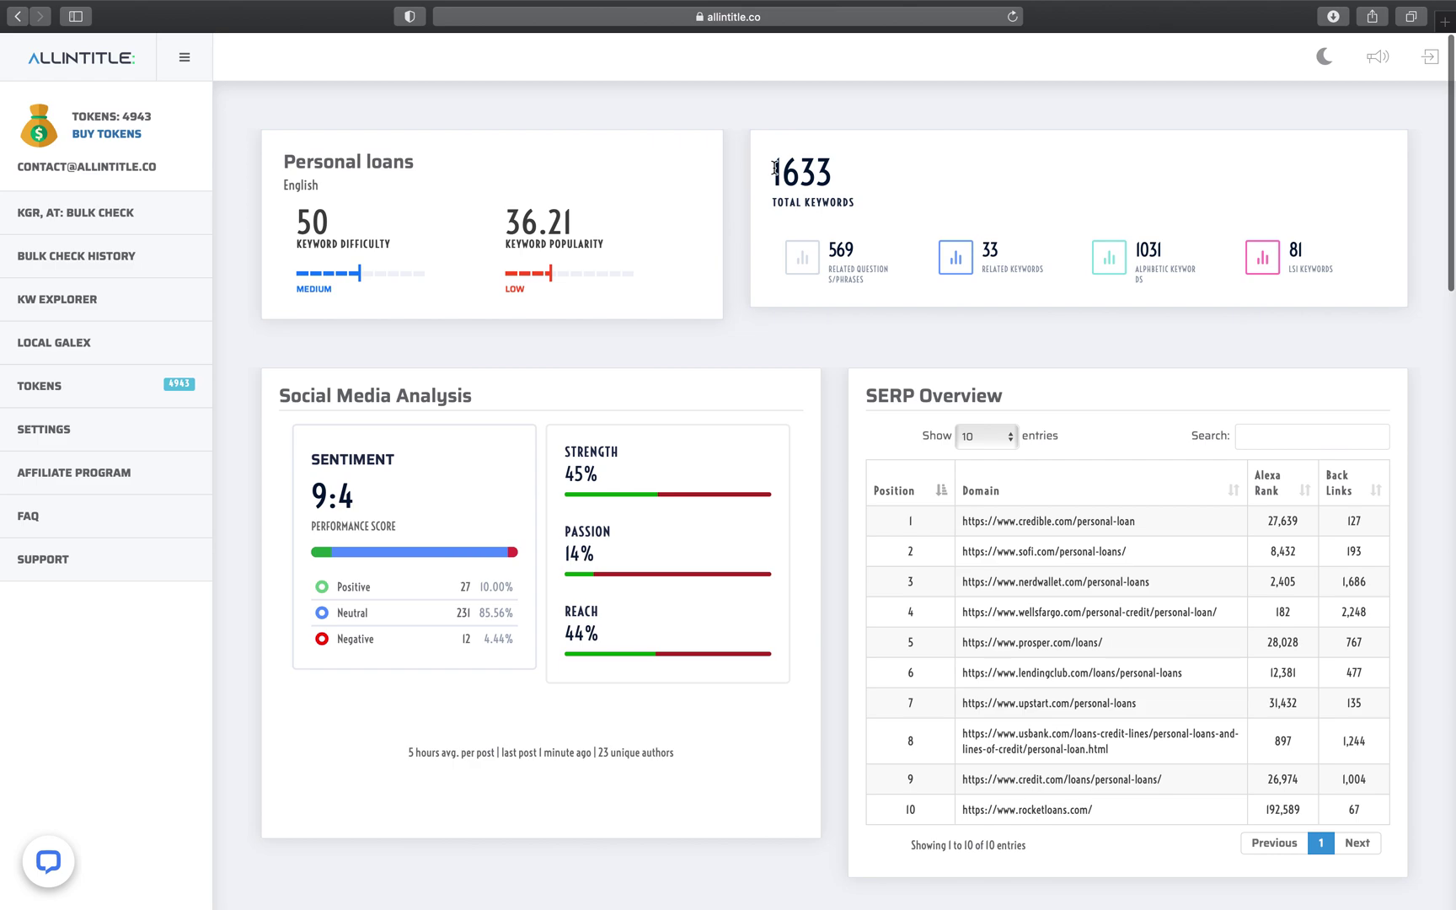
pyautogui.moveTo(291, 165); pyautogui.dragTo(435, 161)
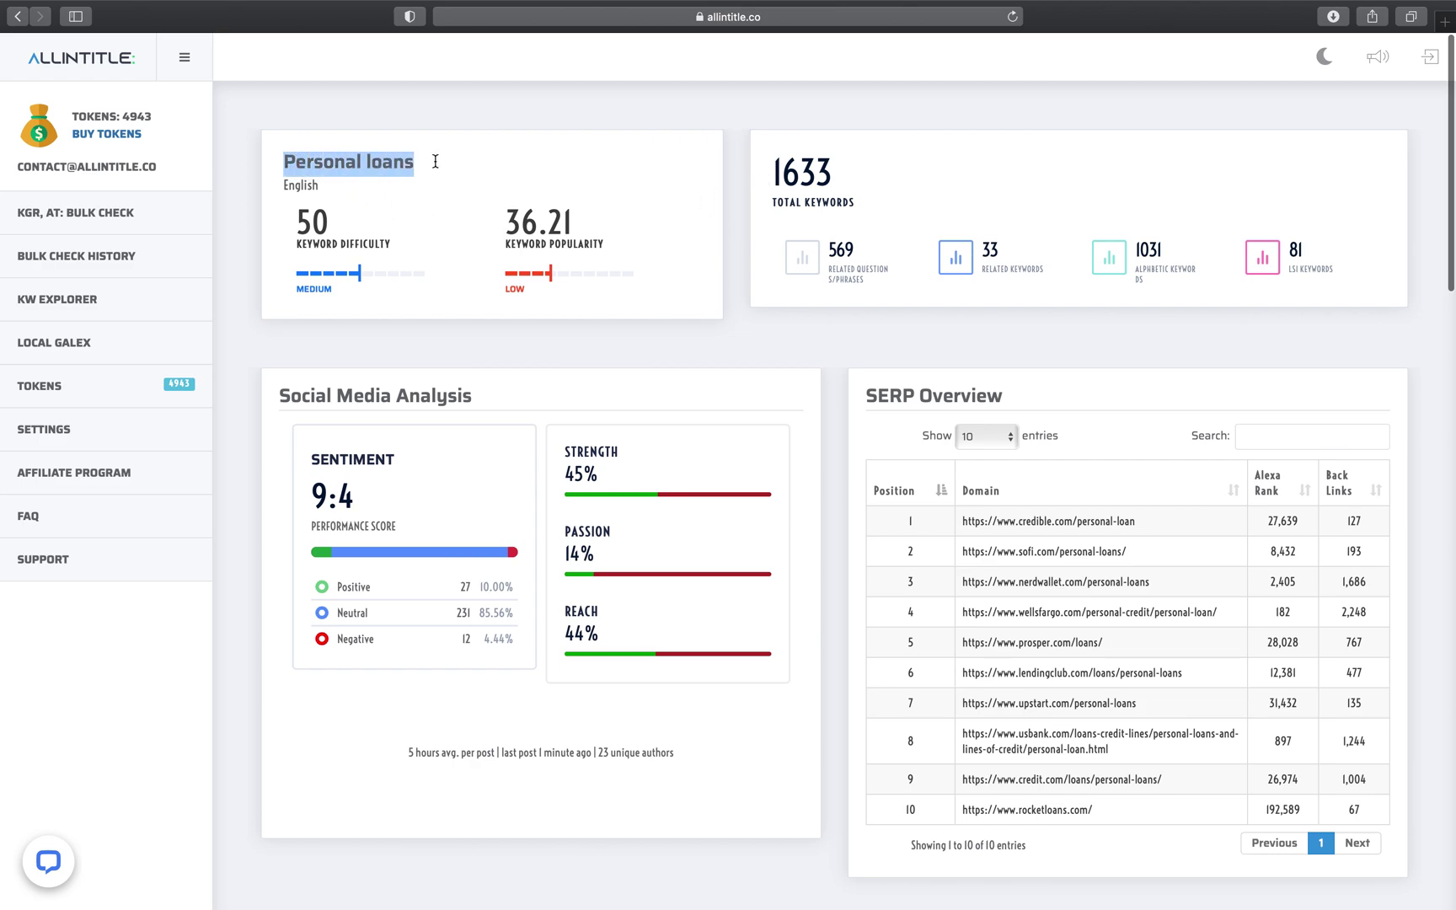
pyautogui.moveTo(289, 185); pyautogui.dragTo(307, 183)
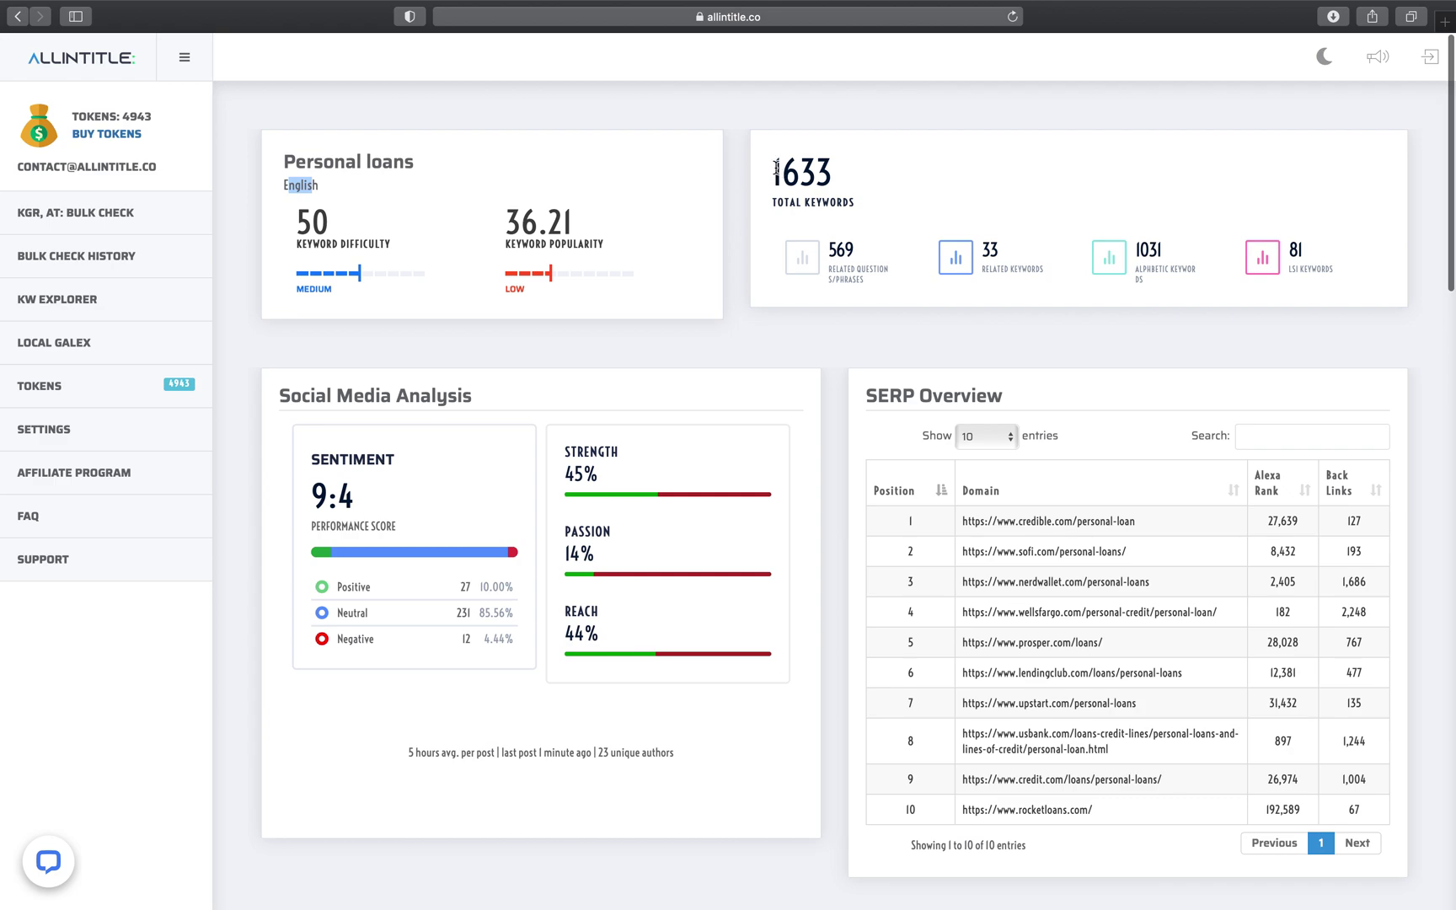
pyautogui.moveTo(776, 169); pyautogui.dragTo(825, 168)
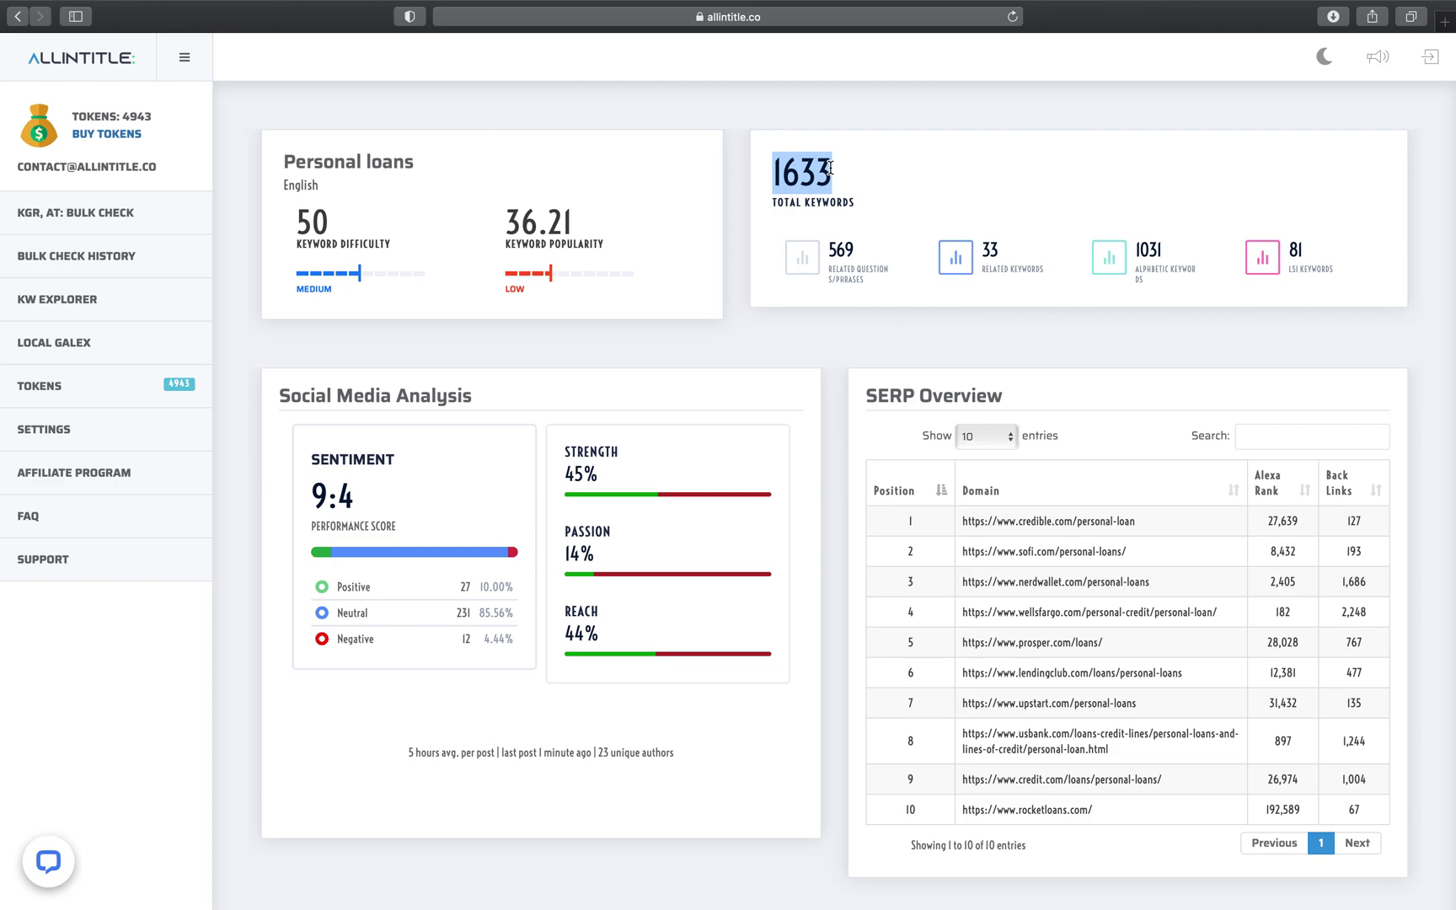
# View the Related Questions/Phrases list, and return to the Google Ads Keywords list to check its extent
pyautogui.scroll(-5, 821, 318)
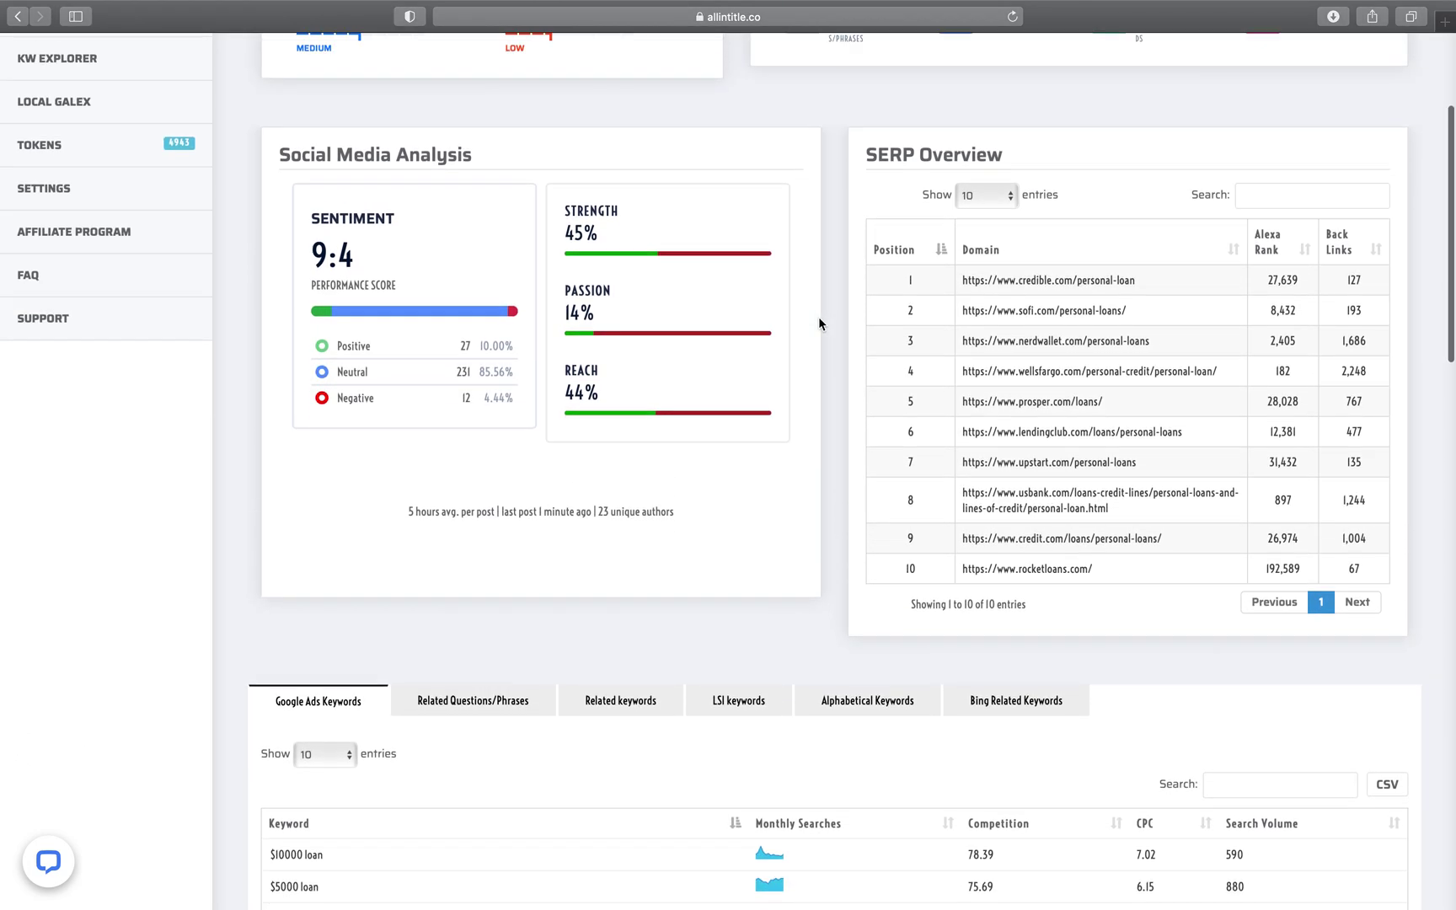
pyautogui.scroll(-10, 819, 322)
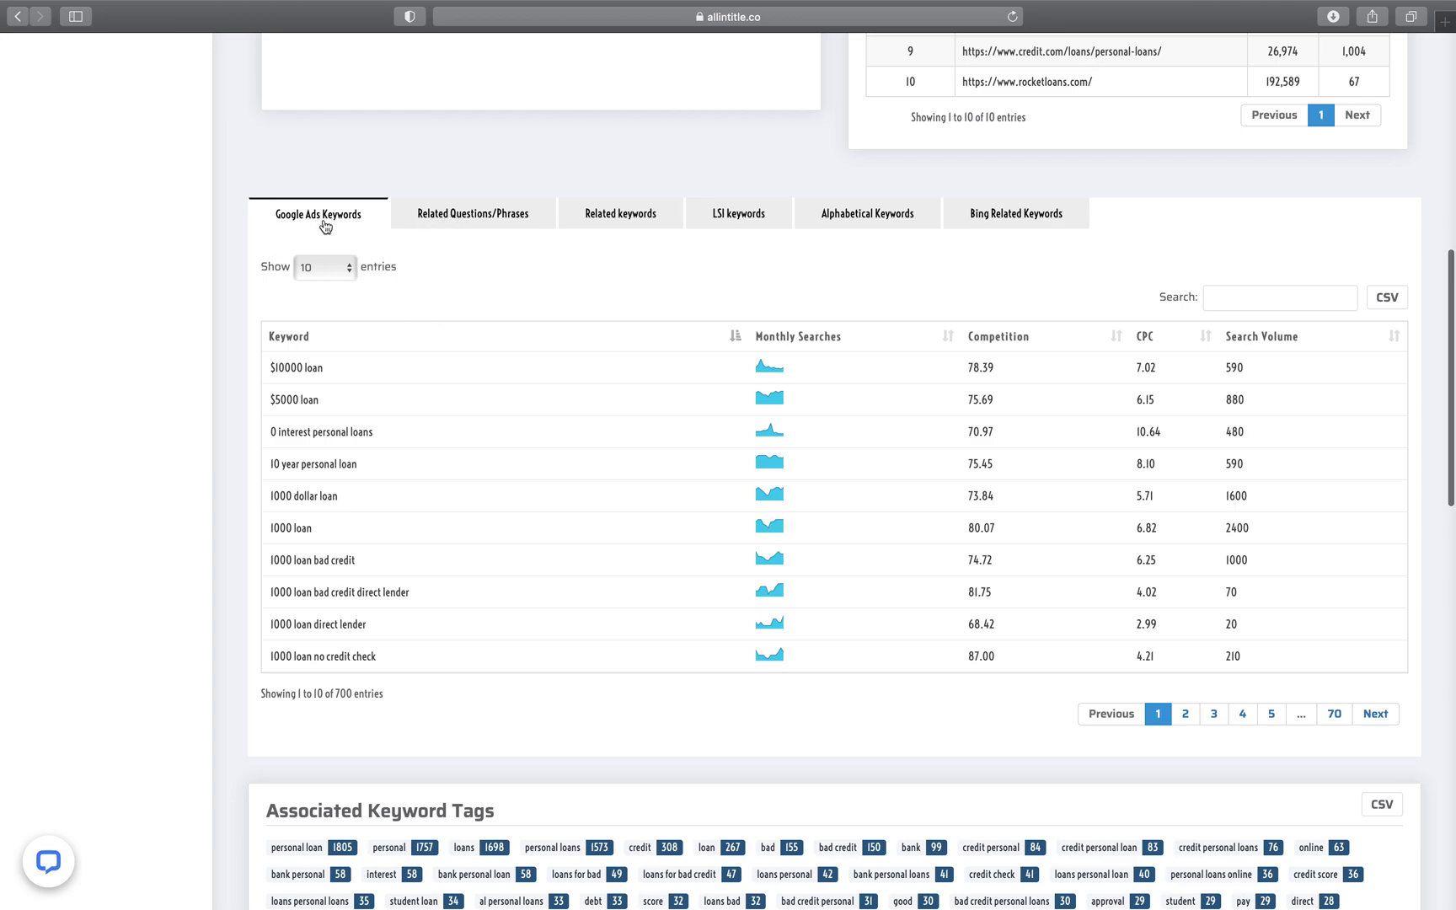
pyautogui.click(487, 218)
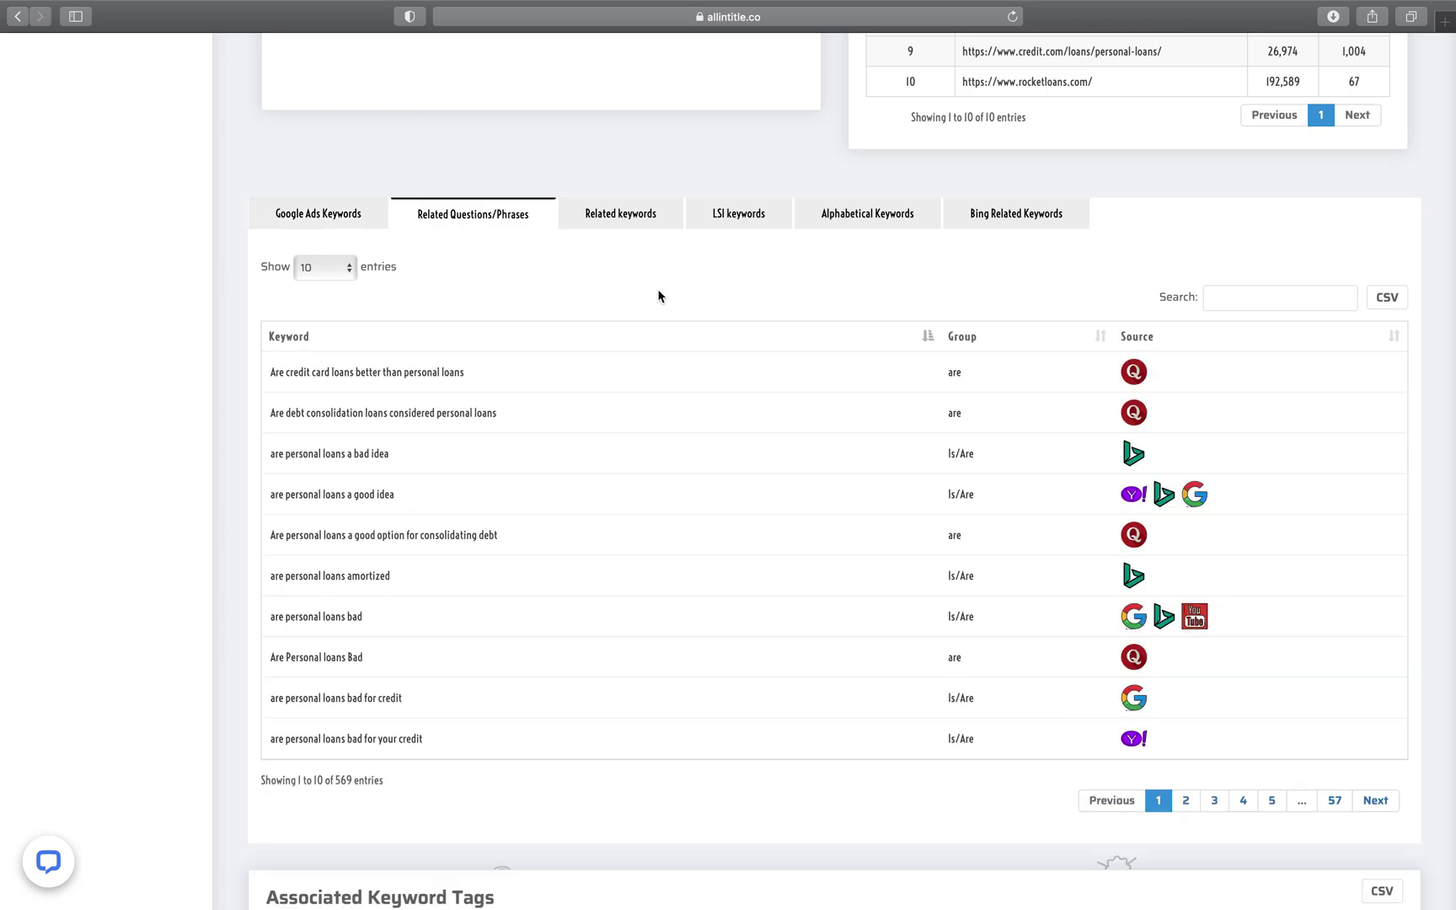
pyautogui.scroll(-1, 582, 299)
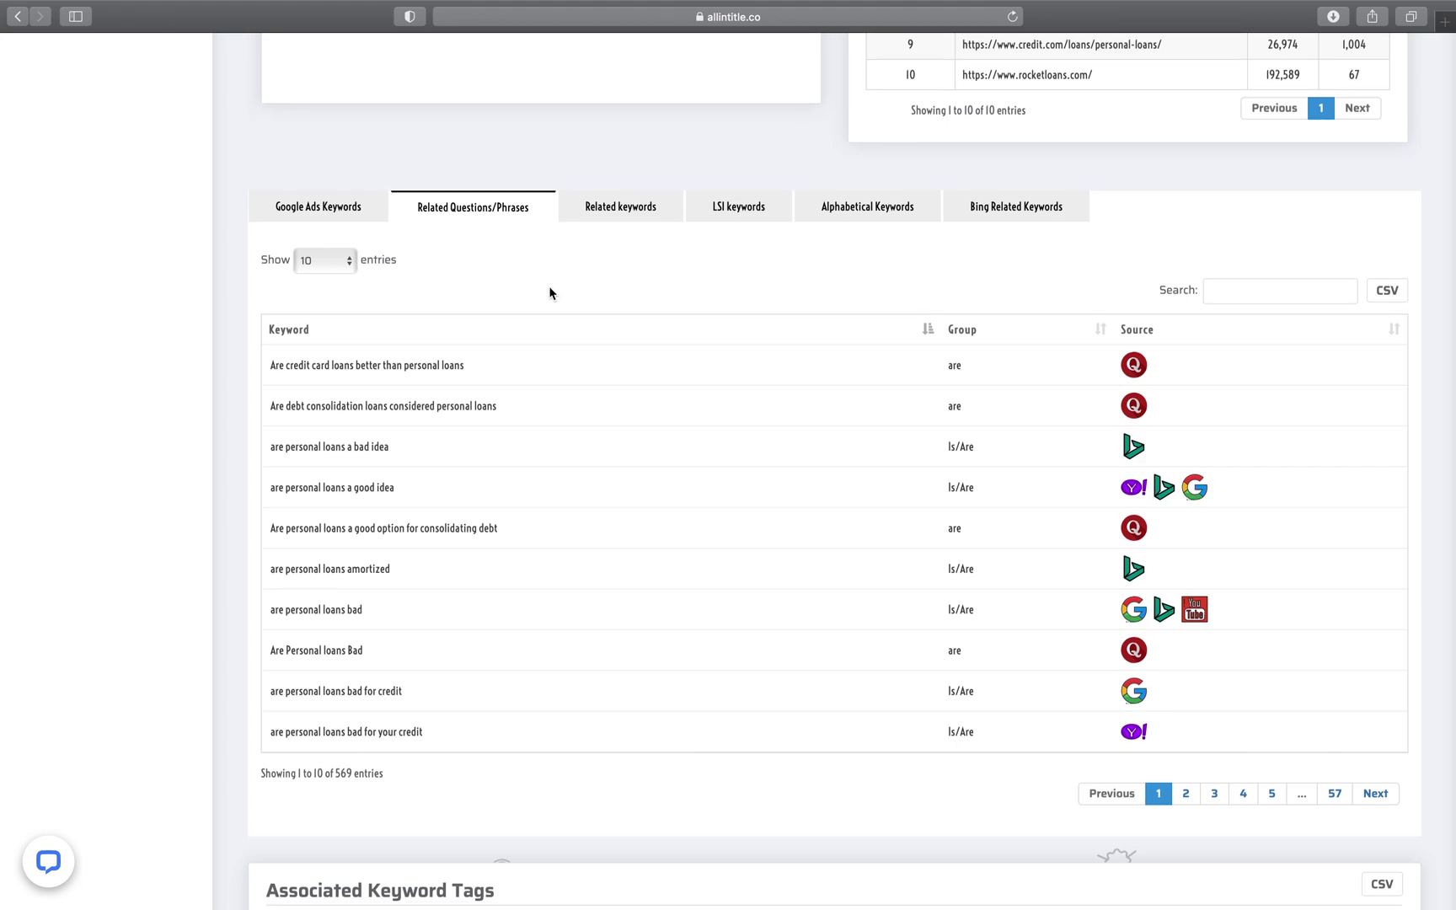
pyautogui.click(335, 207)
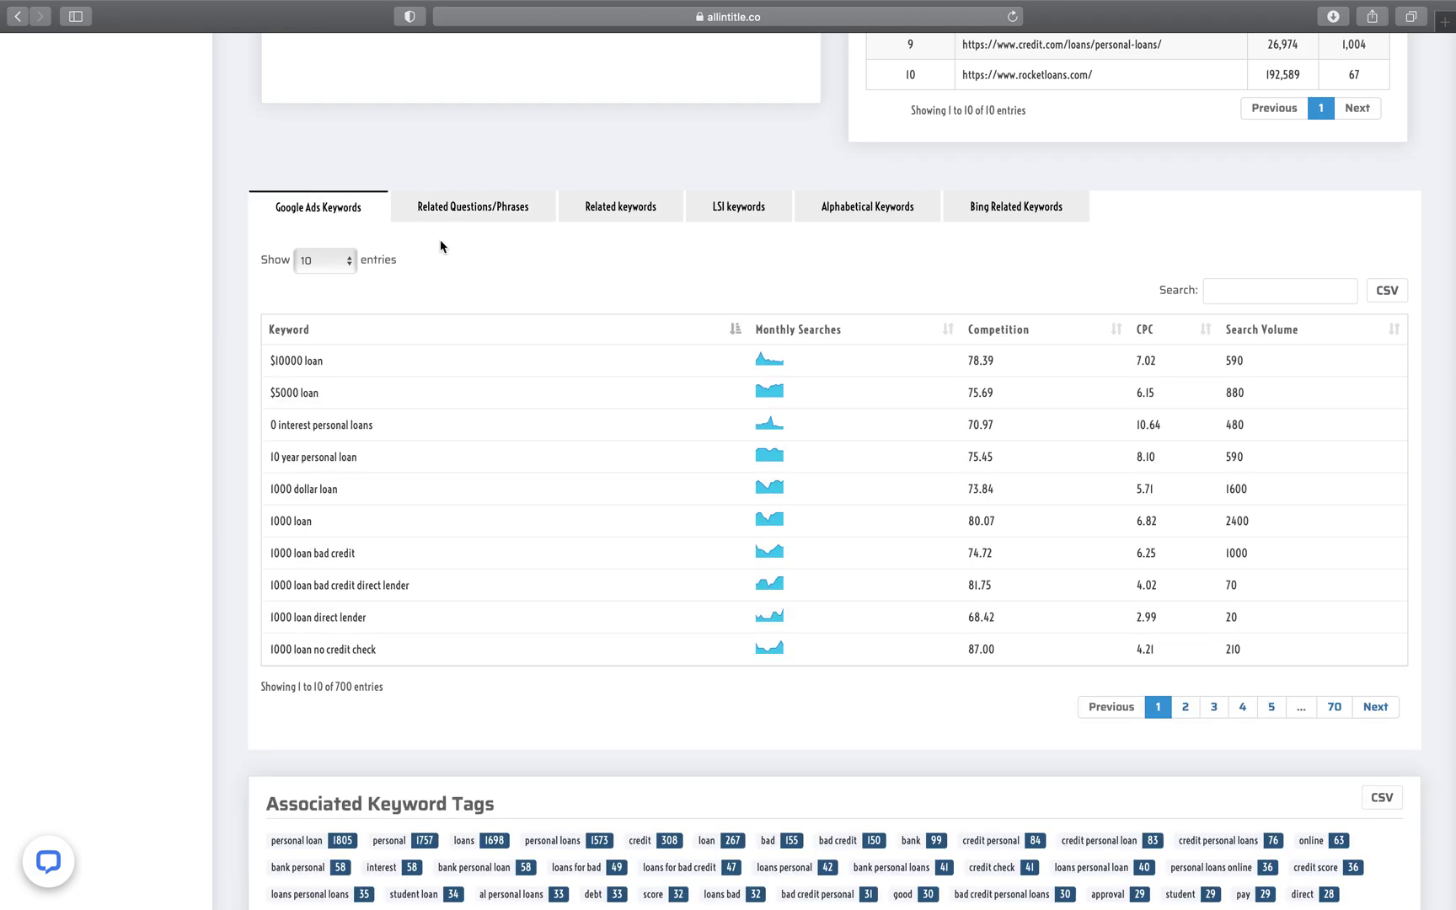
pyautogui.scroll(-3, 602, 396)
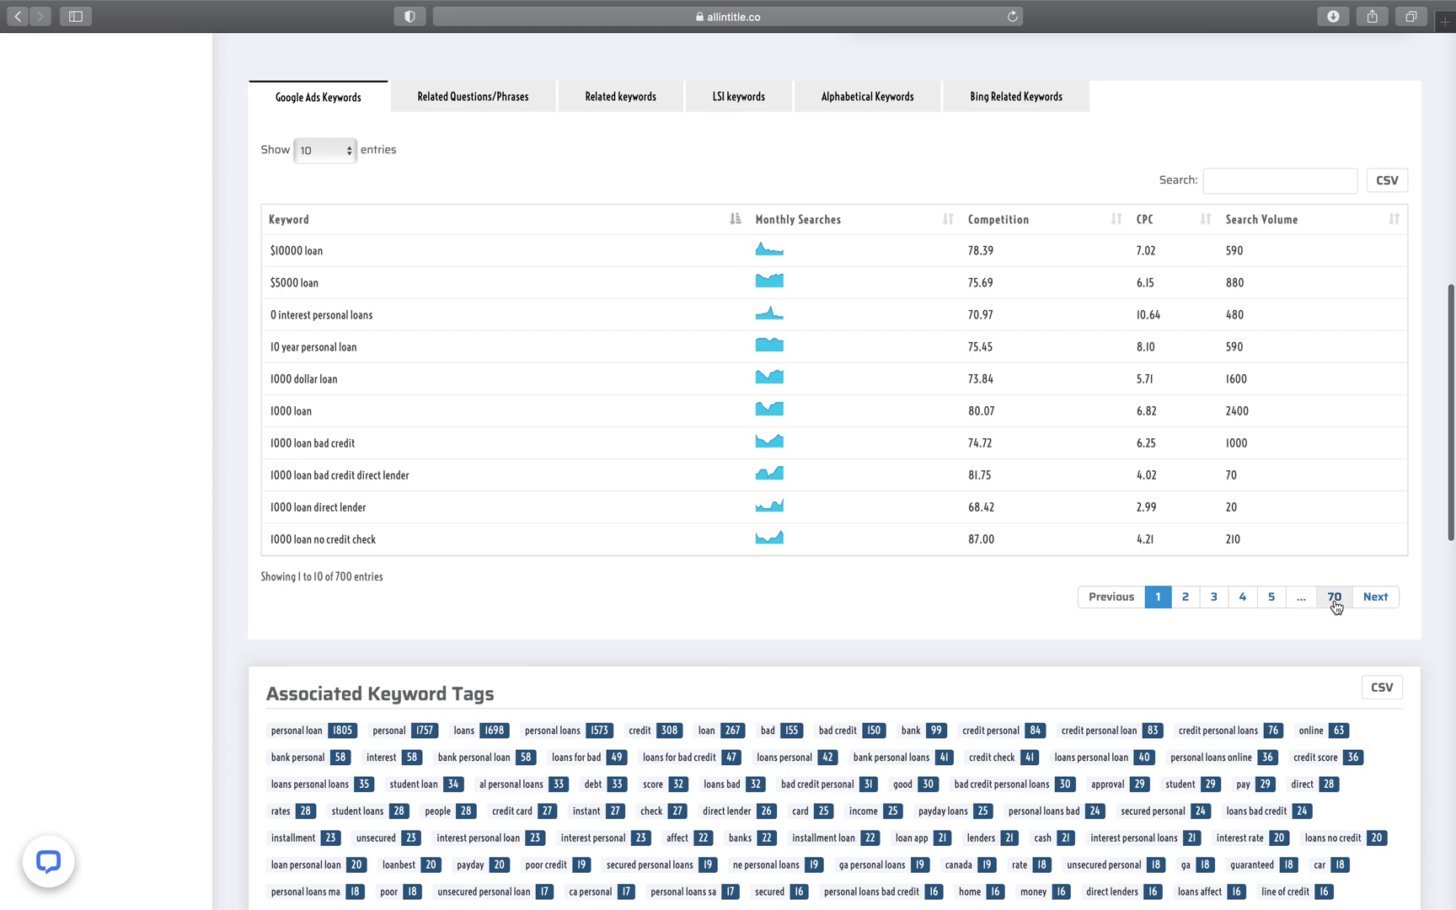
# Look through the Bing related, alphabetical, LSI and related keyword lists, ending on Related Questions/Phrases
pyautogui.click(1011, 104)
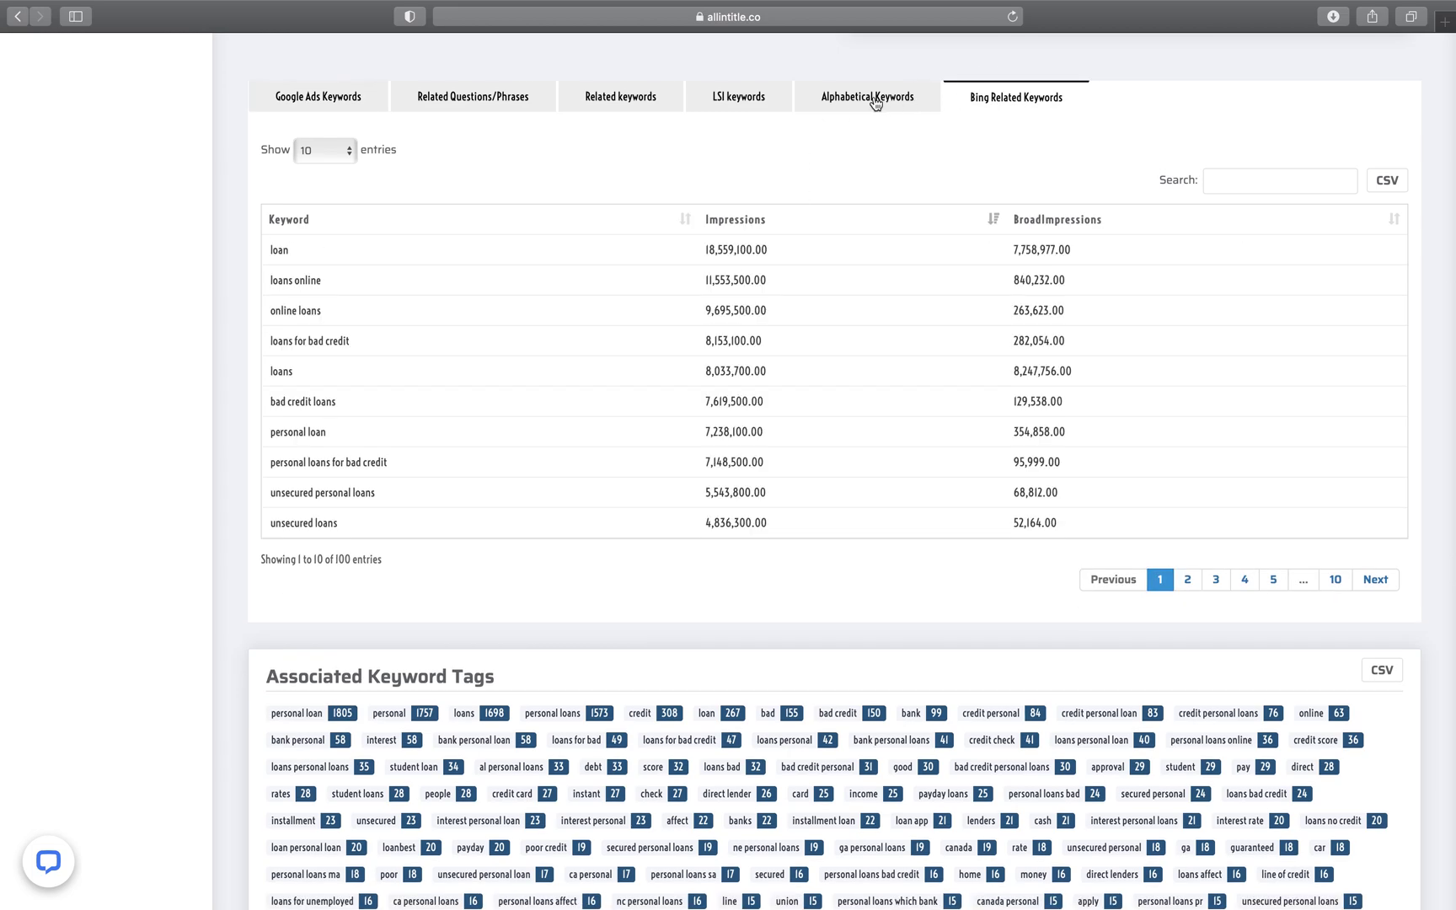
pyautogui.click(875, 103)
pyautogui.click(729, 104)
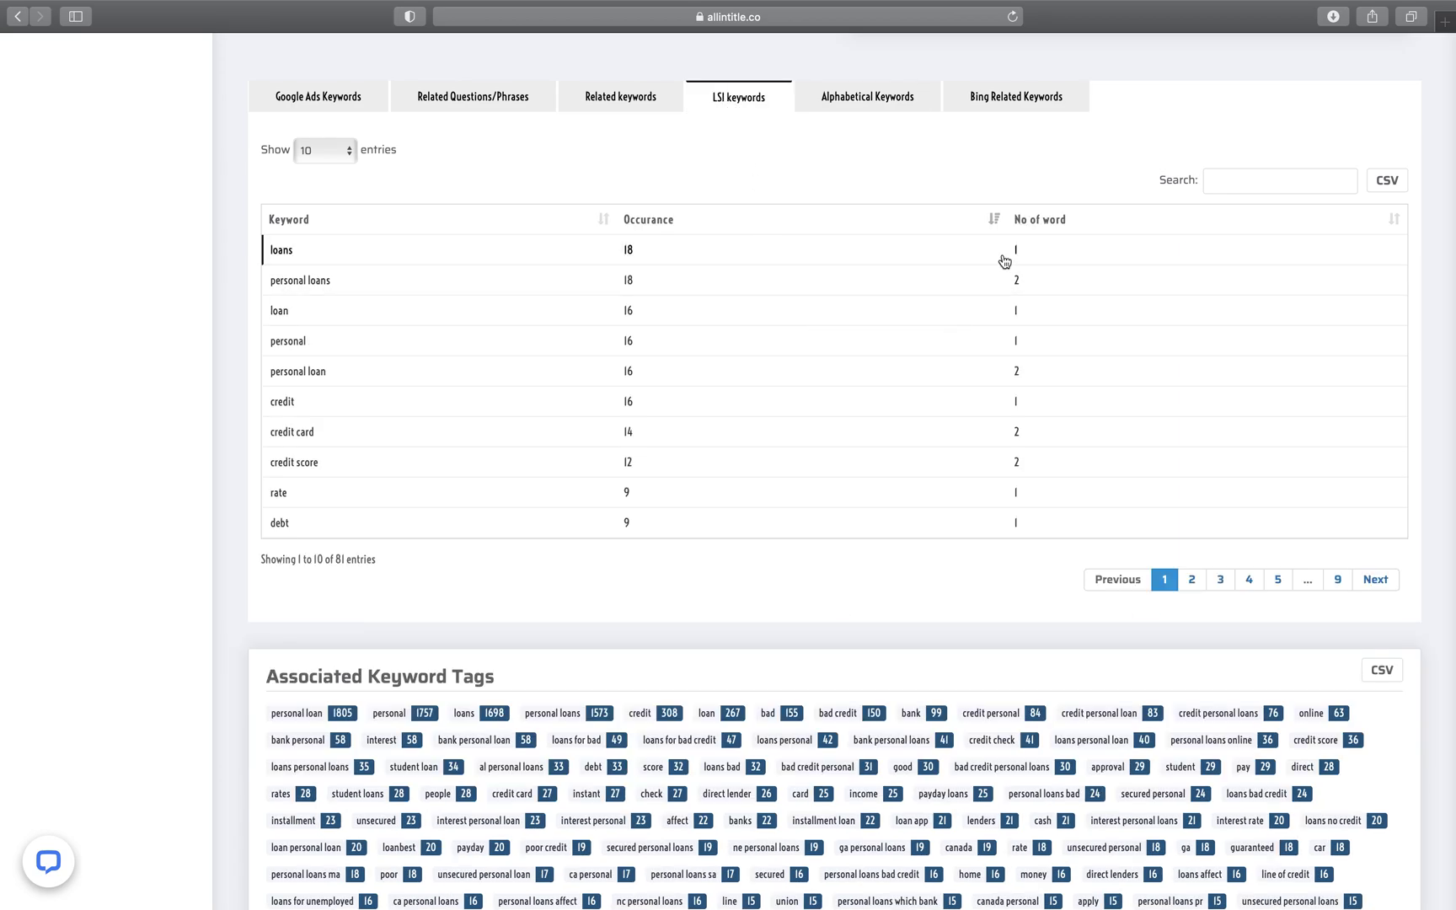
pyautogui.click(623, 102)
pyautogui.click(478, 105)
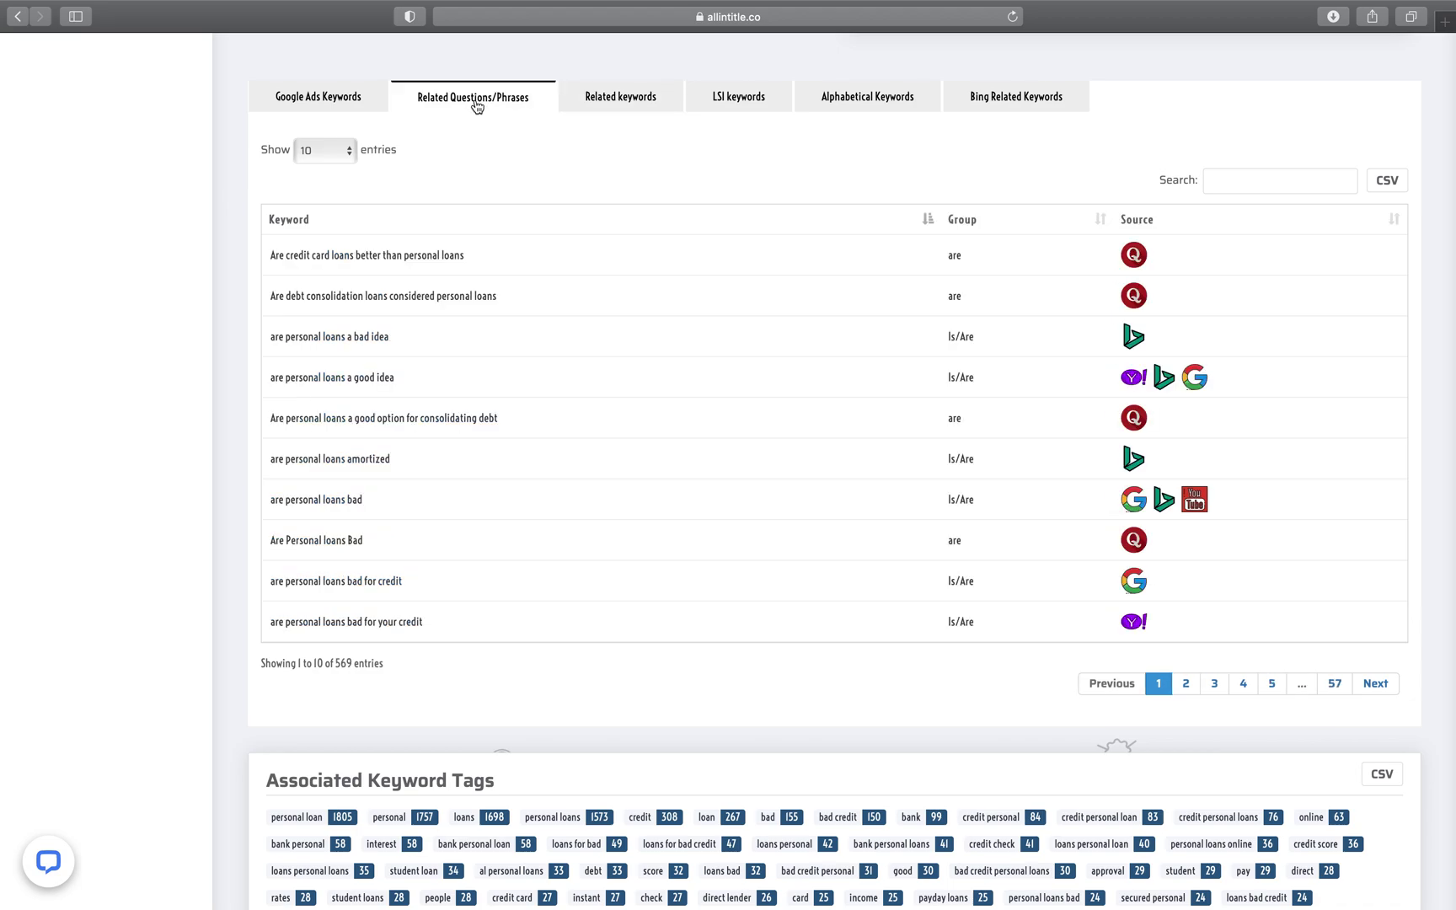
# Examine the related questions about personal loans alongside the report's summary figures
pyautogui.scroll(1, 935, 284)
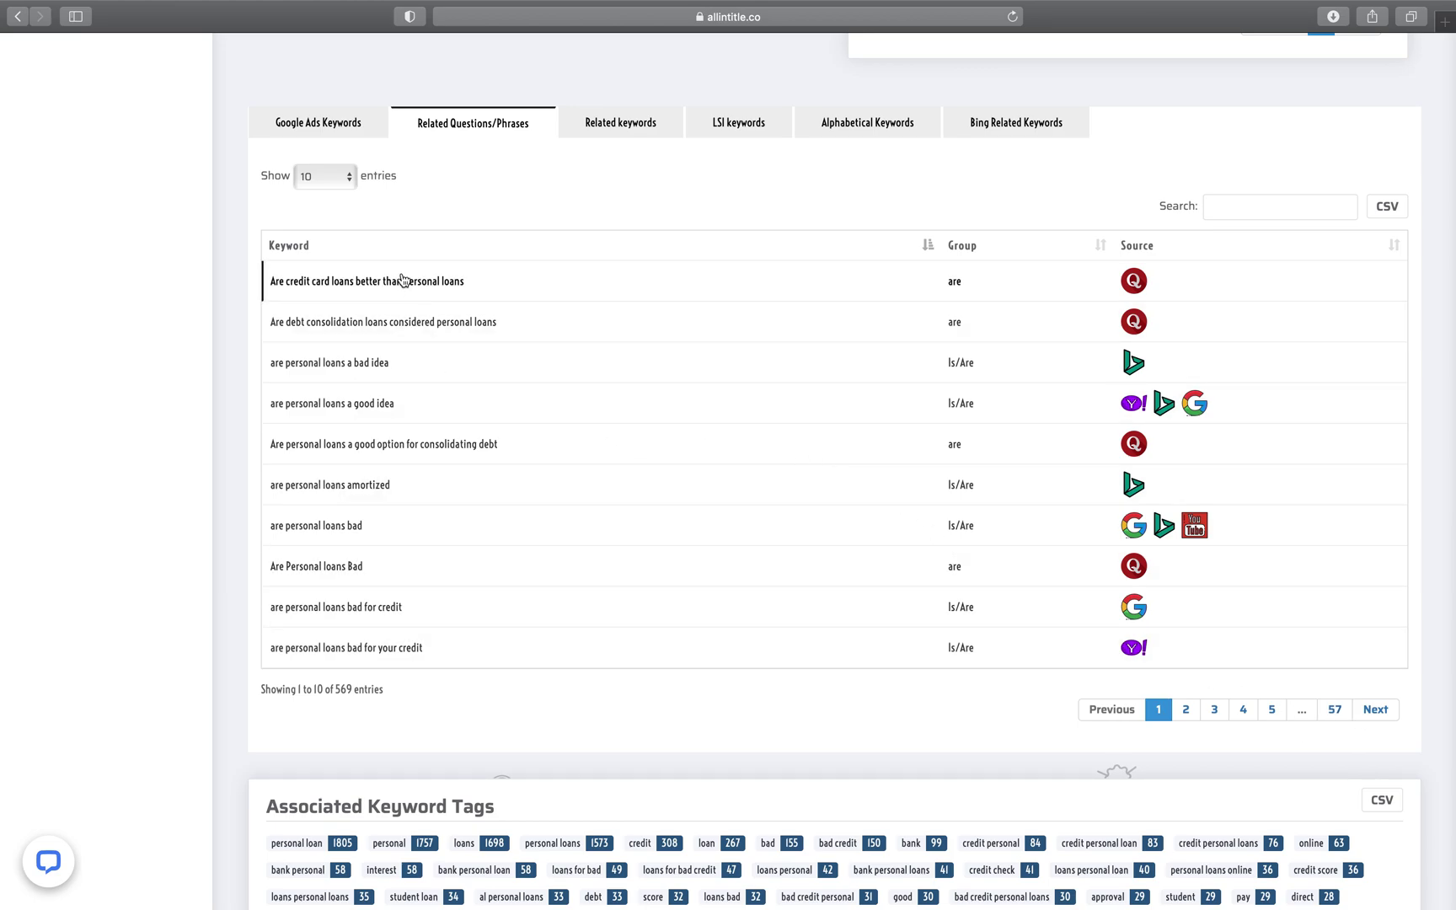
pyautogui.scroll(-3, 448, 325)
pyautogui.scroll(5, 462, 361)
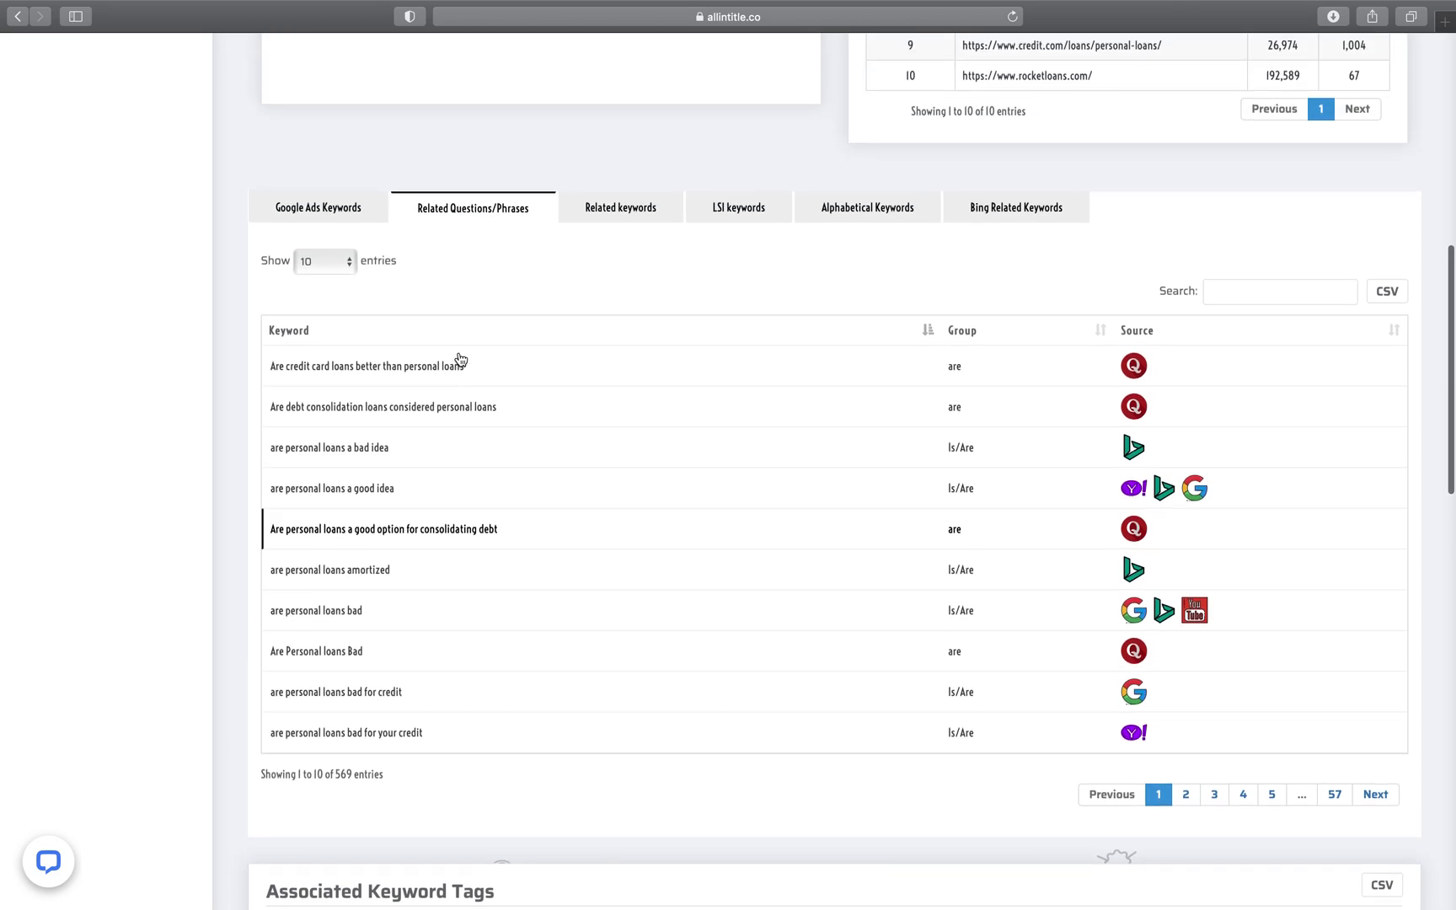
pyautogui.scroll(6, 460, 360)
pyautogui.scroll(5, 459, 357)
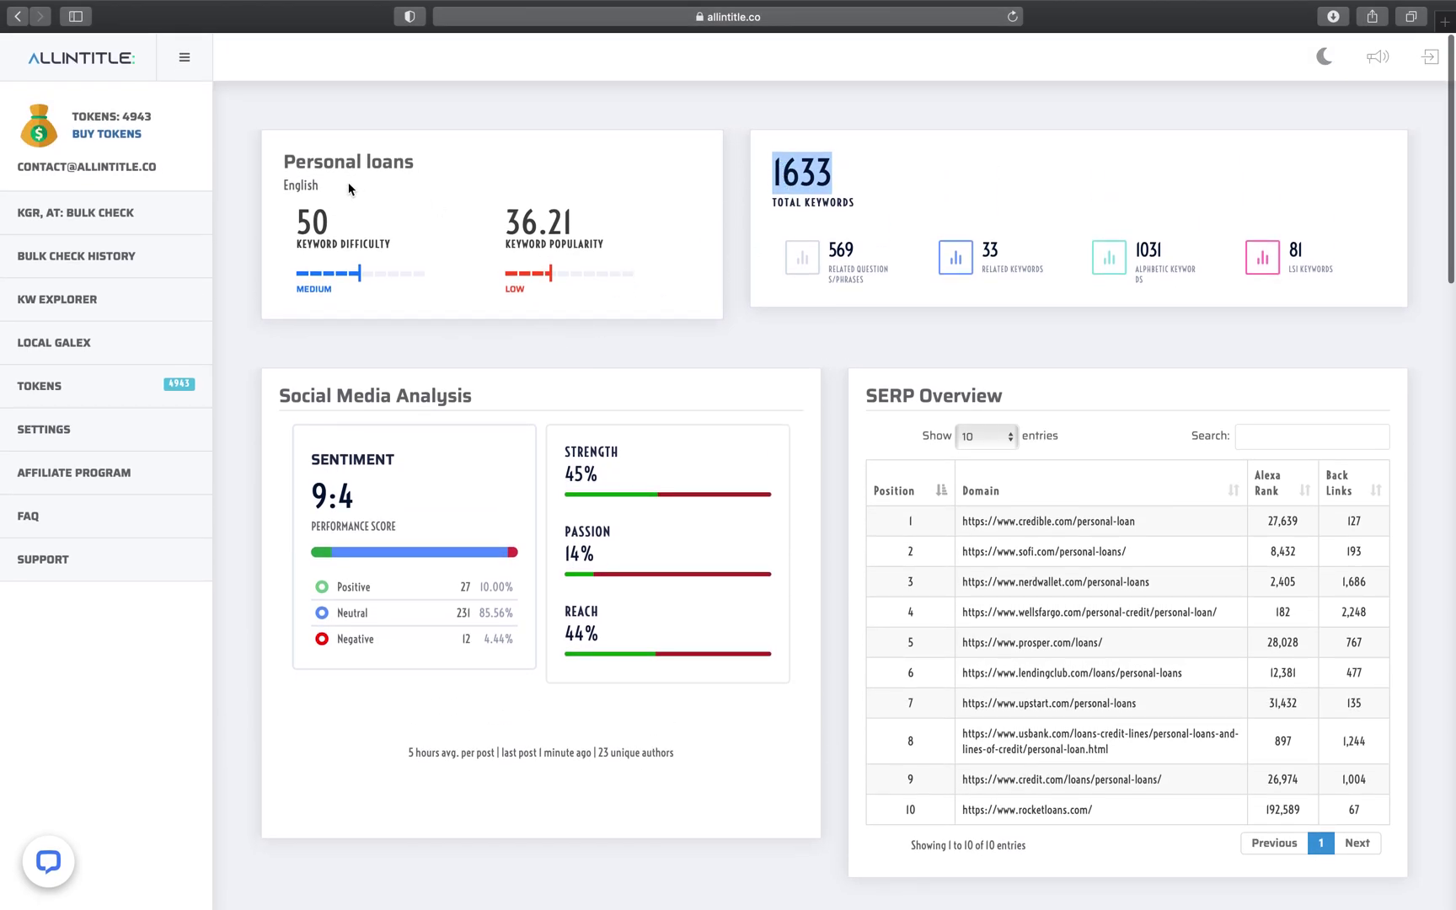
pyautogui.scroll(-8, 543, 403)
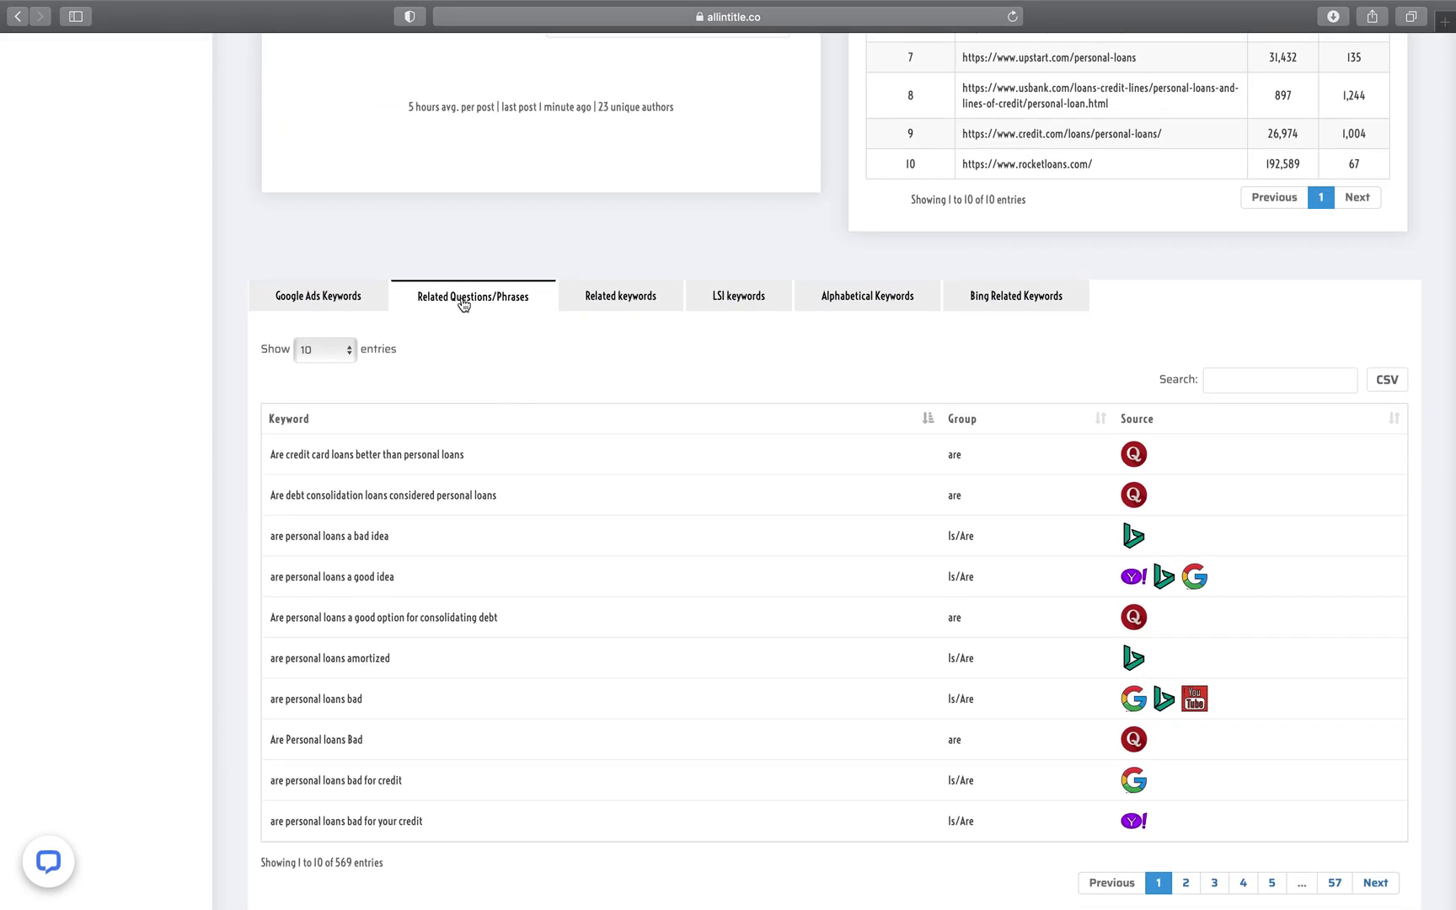
pyautogui.scroll(-3, 488, 337)
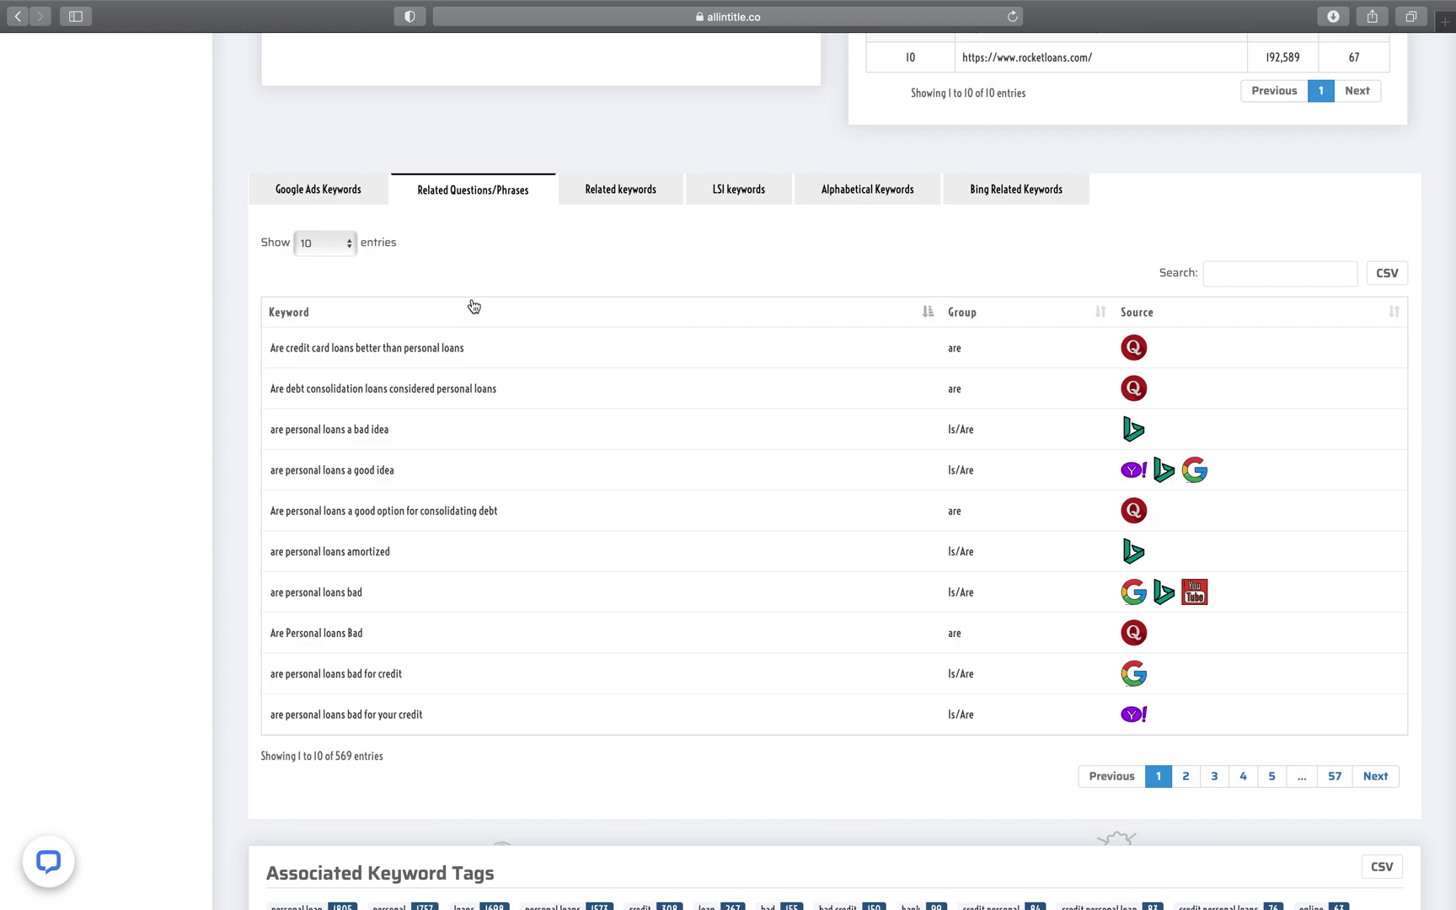
# Examine the Associated Keyword Tags, highlighting the whole tag list and the first tag, "personal loan"
pyautogui.scroll(-10, 475, 313)
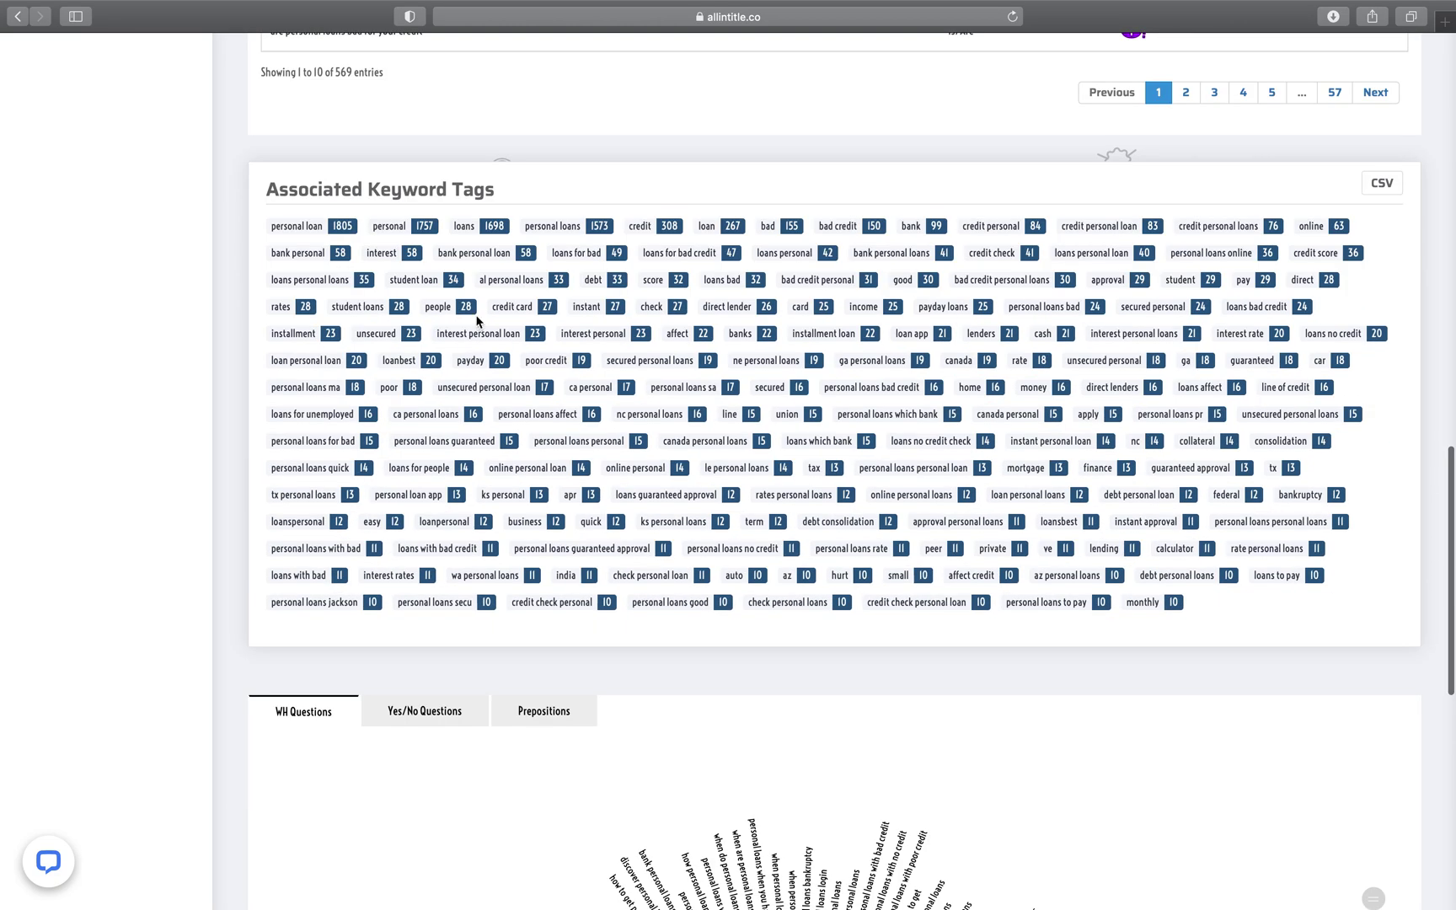
pyautogui.moveTo(271, 228); pyautogui.dragTo(1319, 617)
pyautogui.click(1239, 601)
pyautogui.scroll(2, 1240, 602)
pyautogui.moveTo(270, 326); pyautogui.dragTo(322, 326)
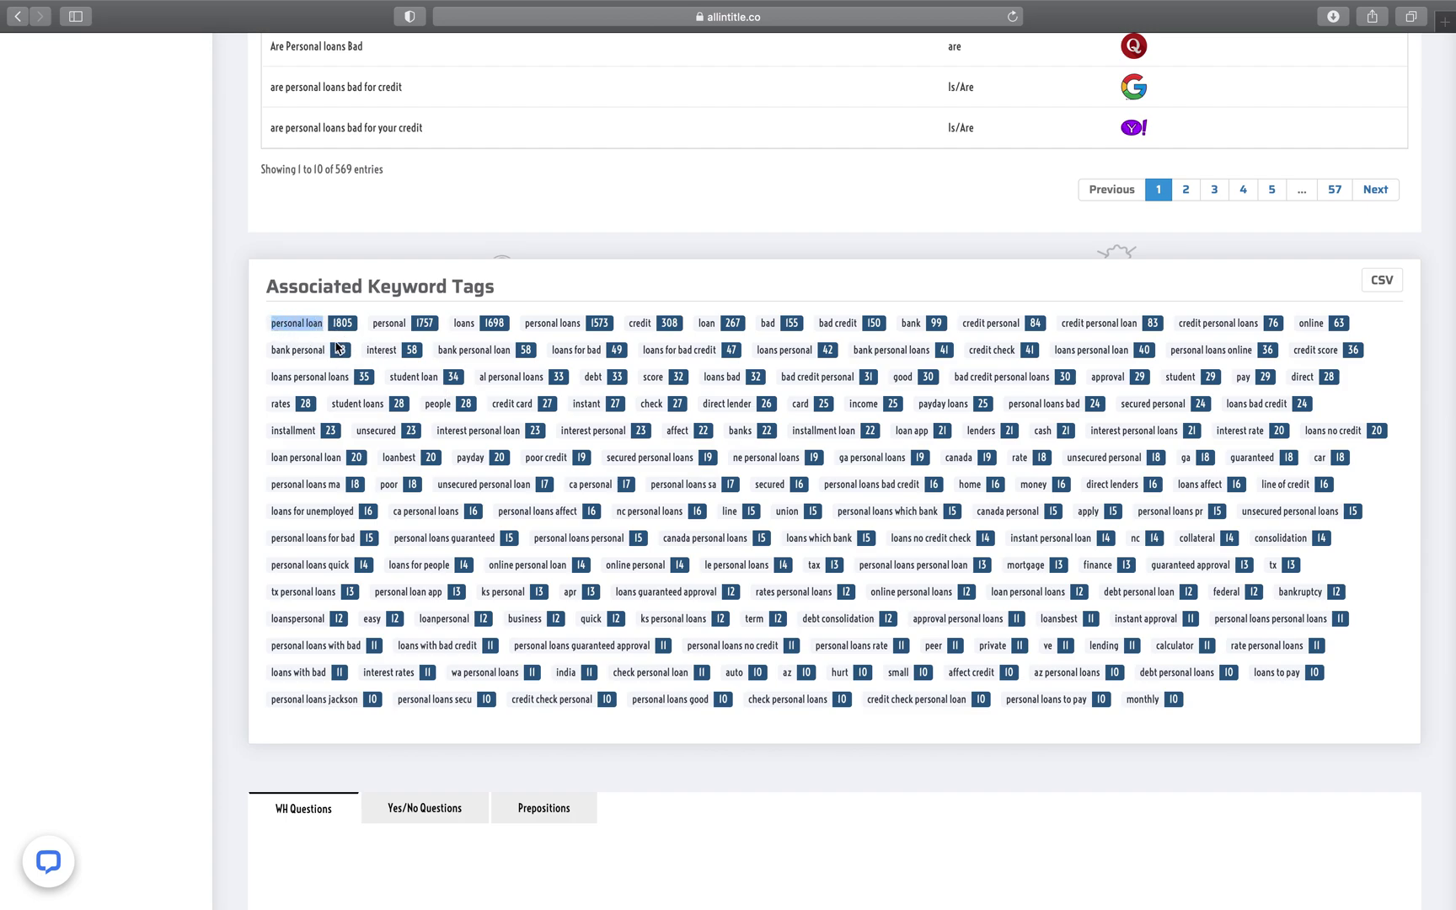
pyautogui.click(414, 328)
# Show the LSI keywords list and highlight the Associated Keyword Tags heading for comparison
pyautogui.scroll(10, 468, 404)
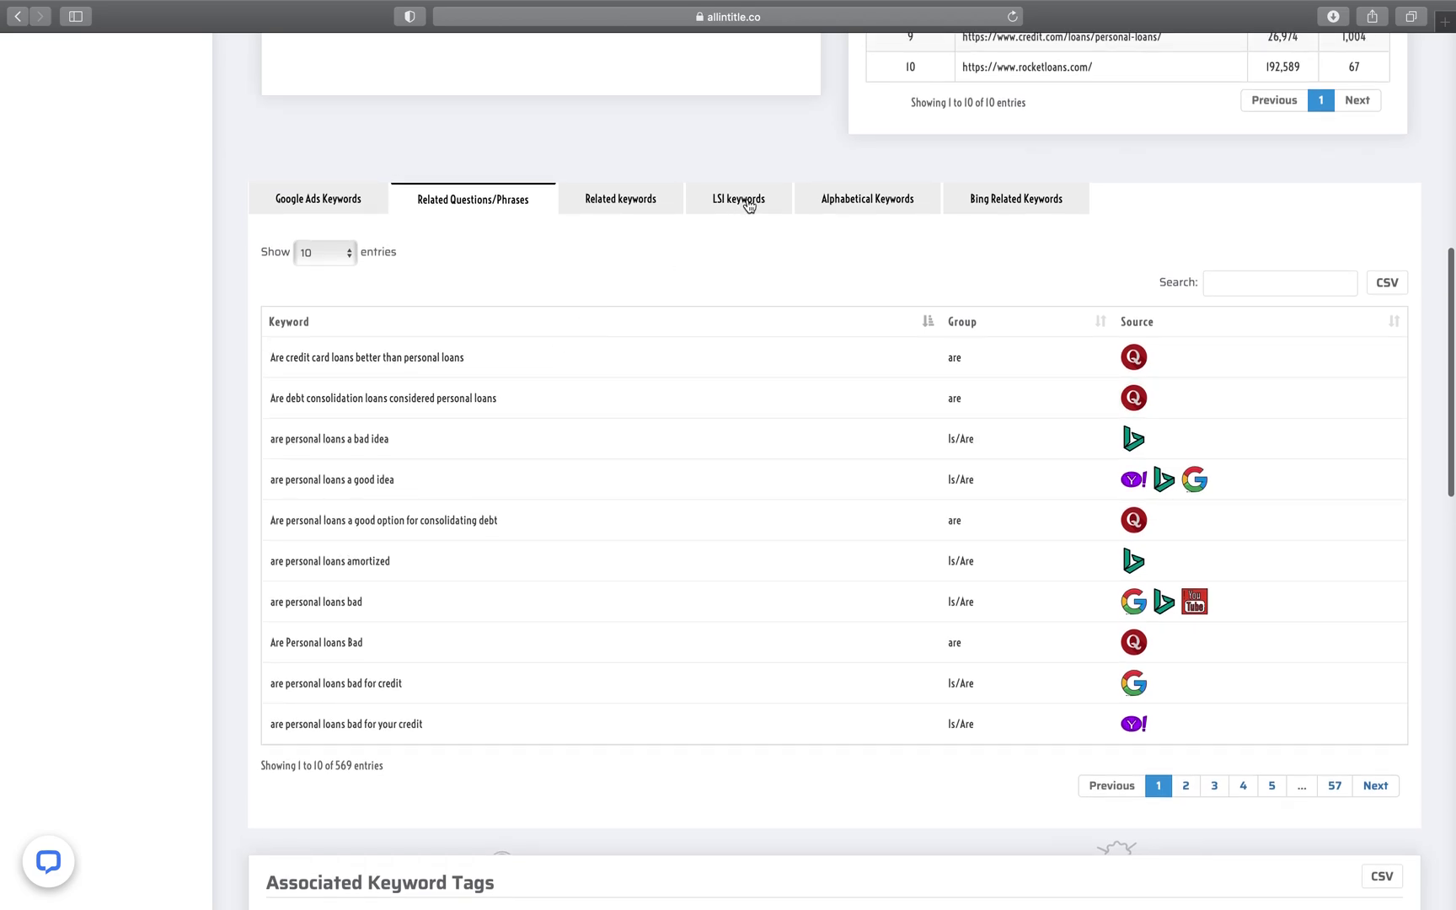
pyautogui.click(749, 206)
pyautogui.scroll(-3, 516, 315)
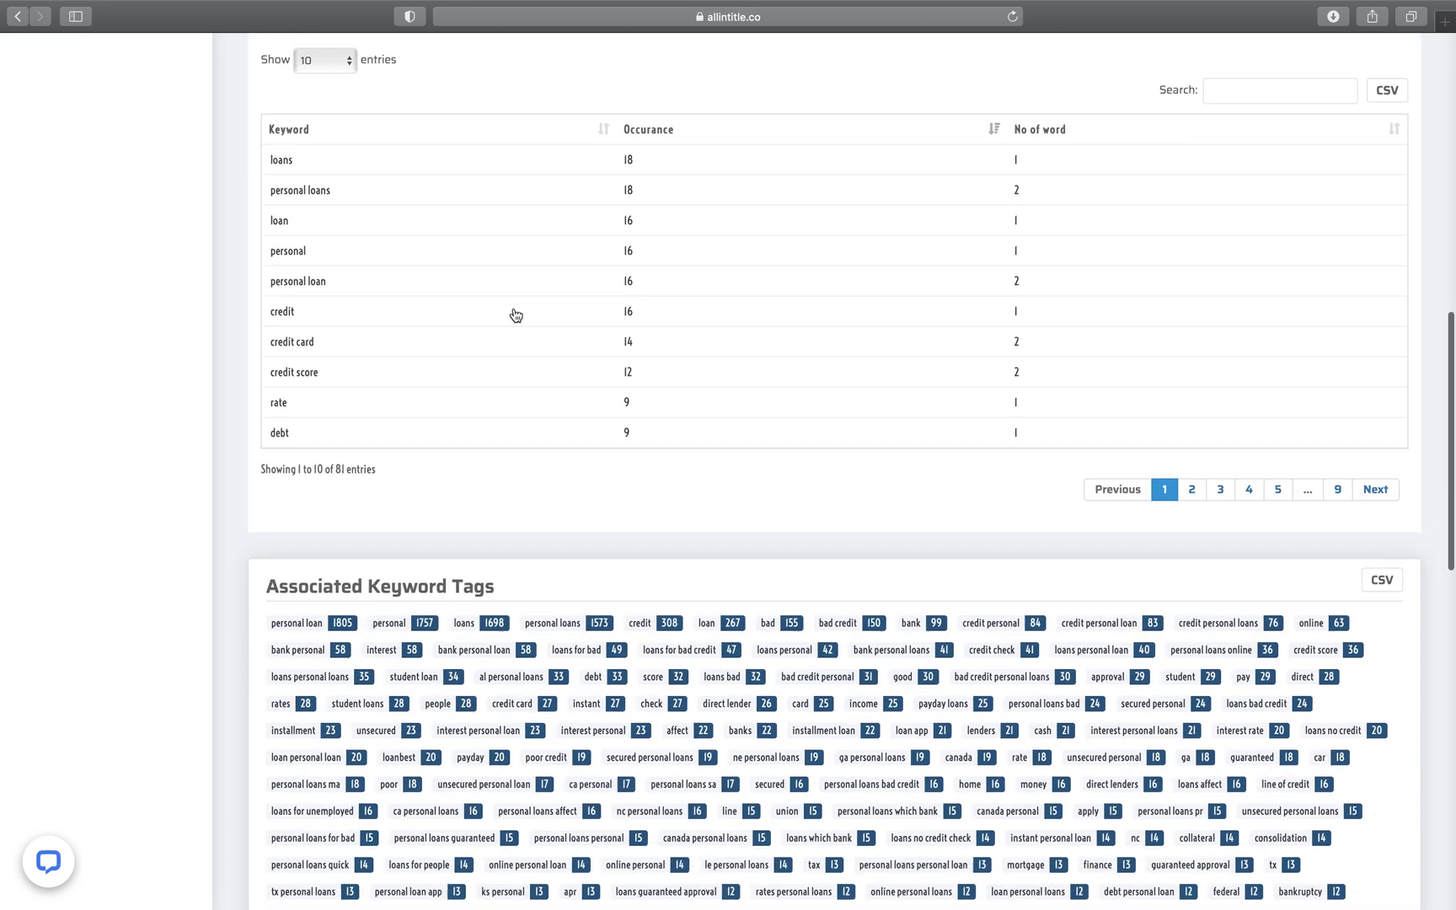
pyautogui.scroll(-3, 515, 315)
pyautogui.moveTo(262, 426); pyautogui.dragTo(497, 418)
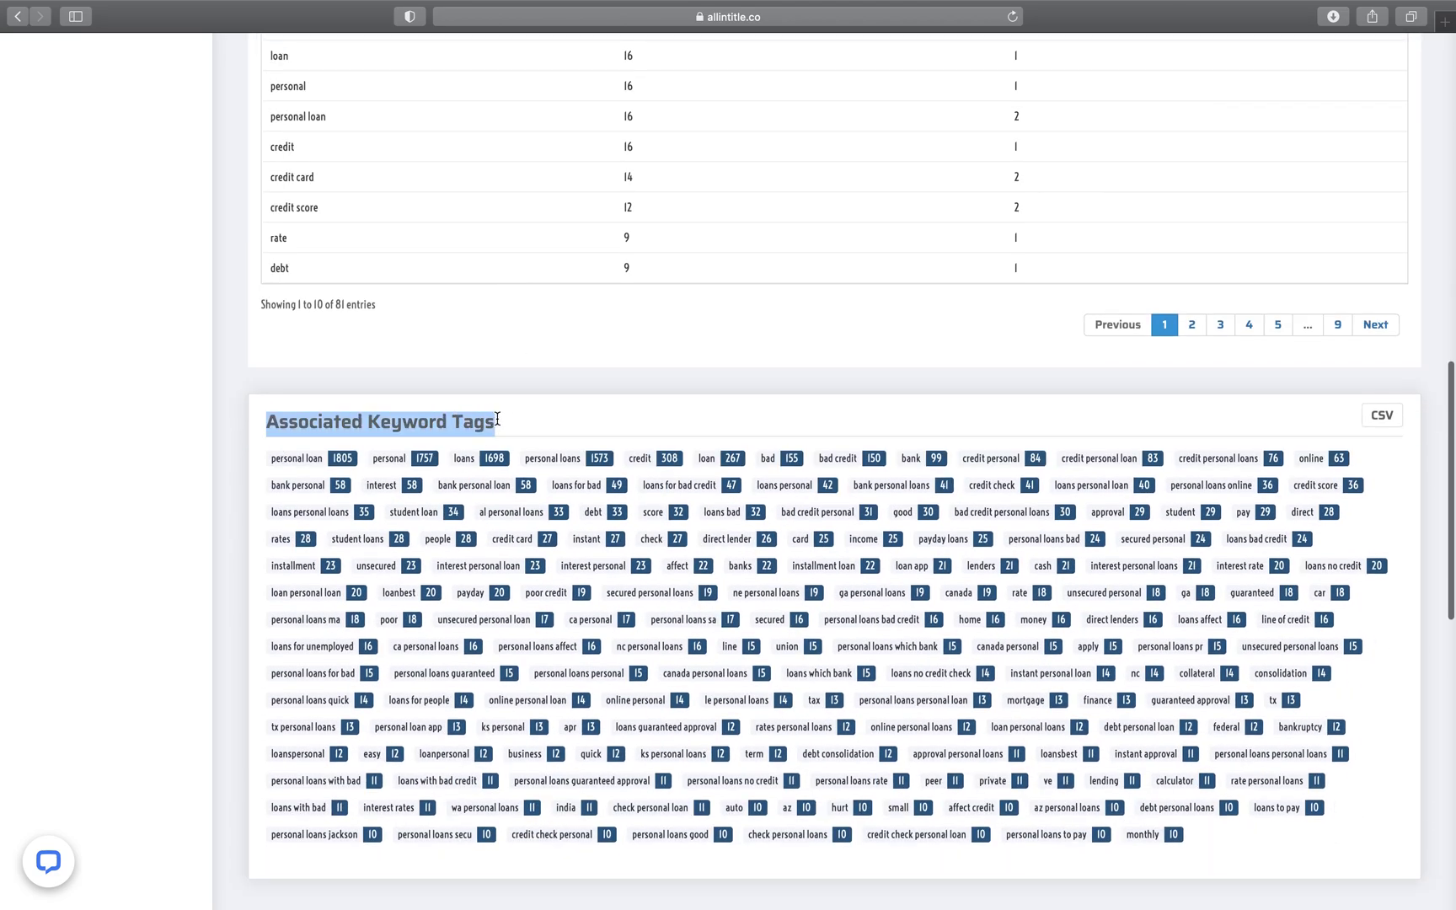
# Highlight the seed keyword in the summary and the full set of associated tags, clearing the selection at the end
pyautogui.scroll(20, 506, 410)
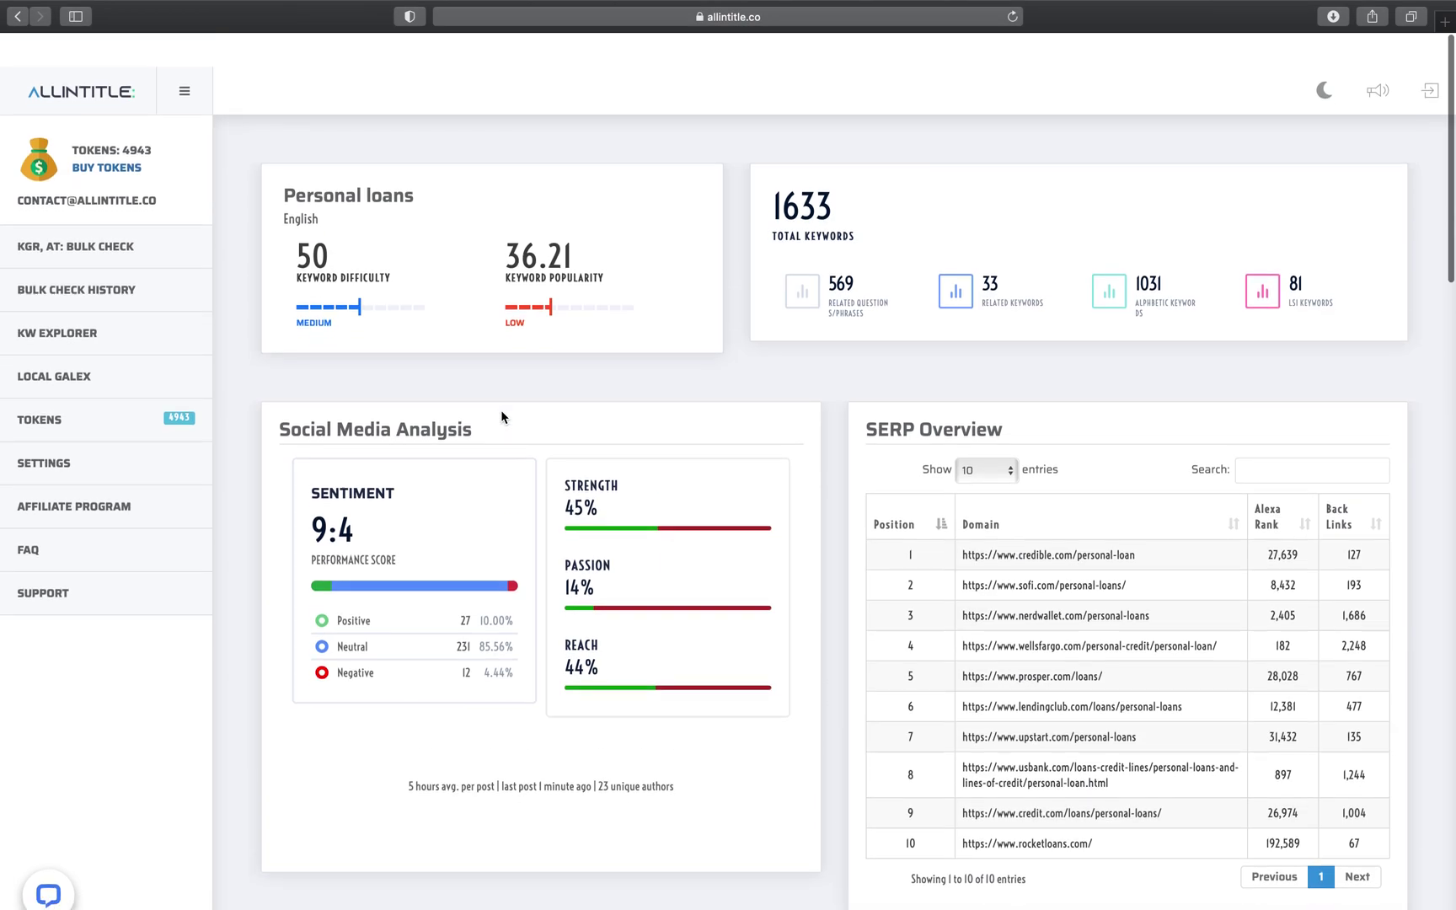
pyautogui.moveTo(283, 162); pyautogui.dragTo(423, 166)
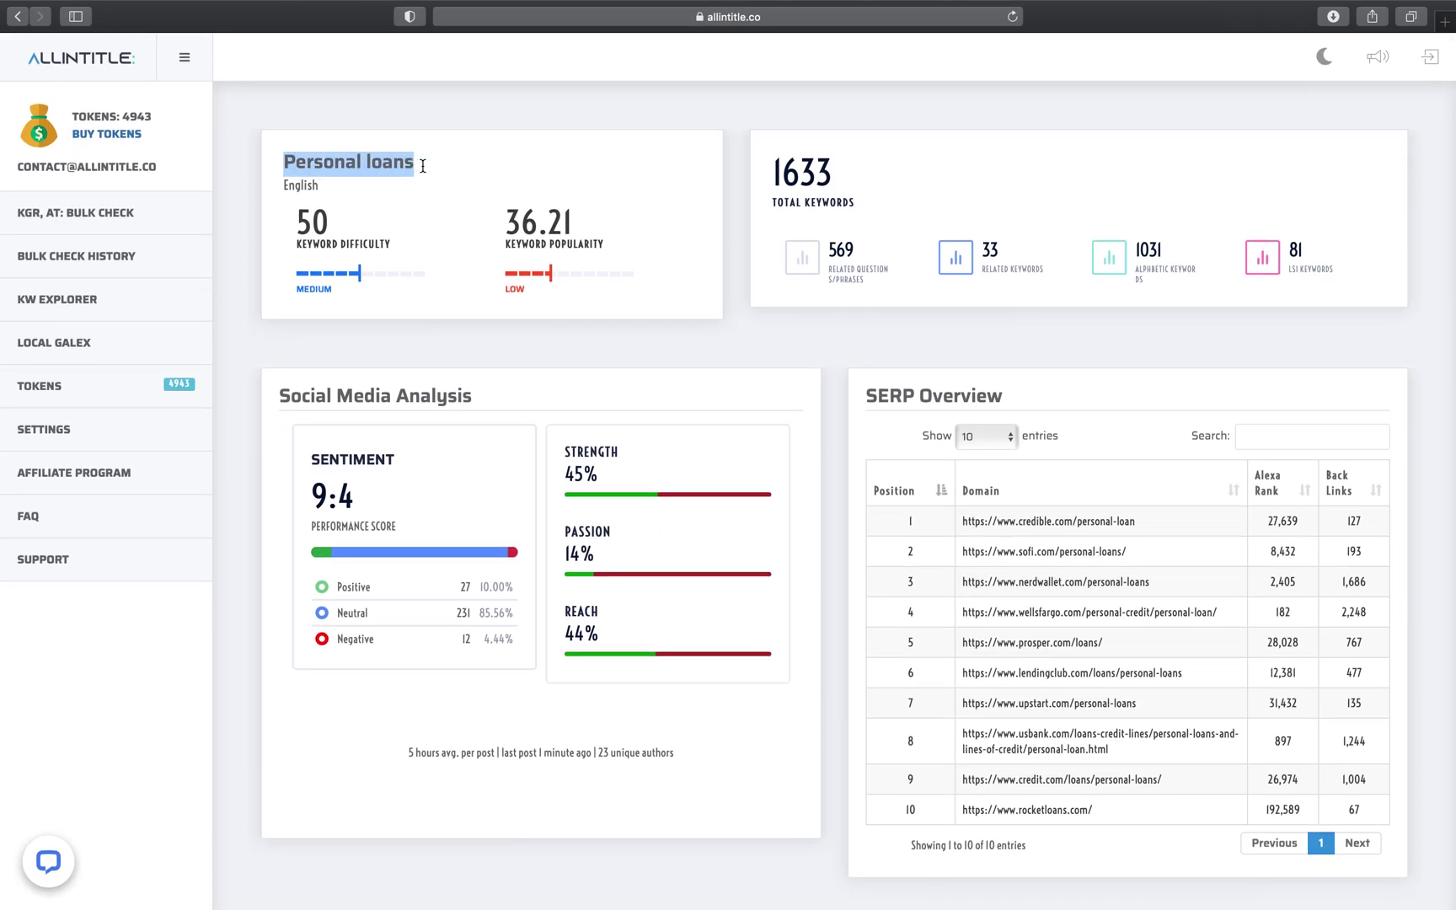
pyautogui.scroll(-10, 438, 248)
pyautogui.scroll(-3, 438, 248)
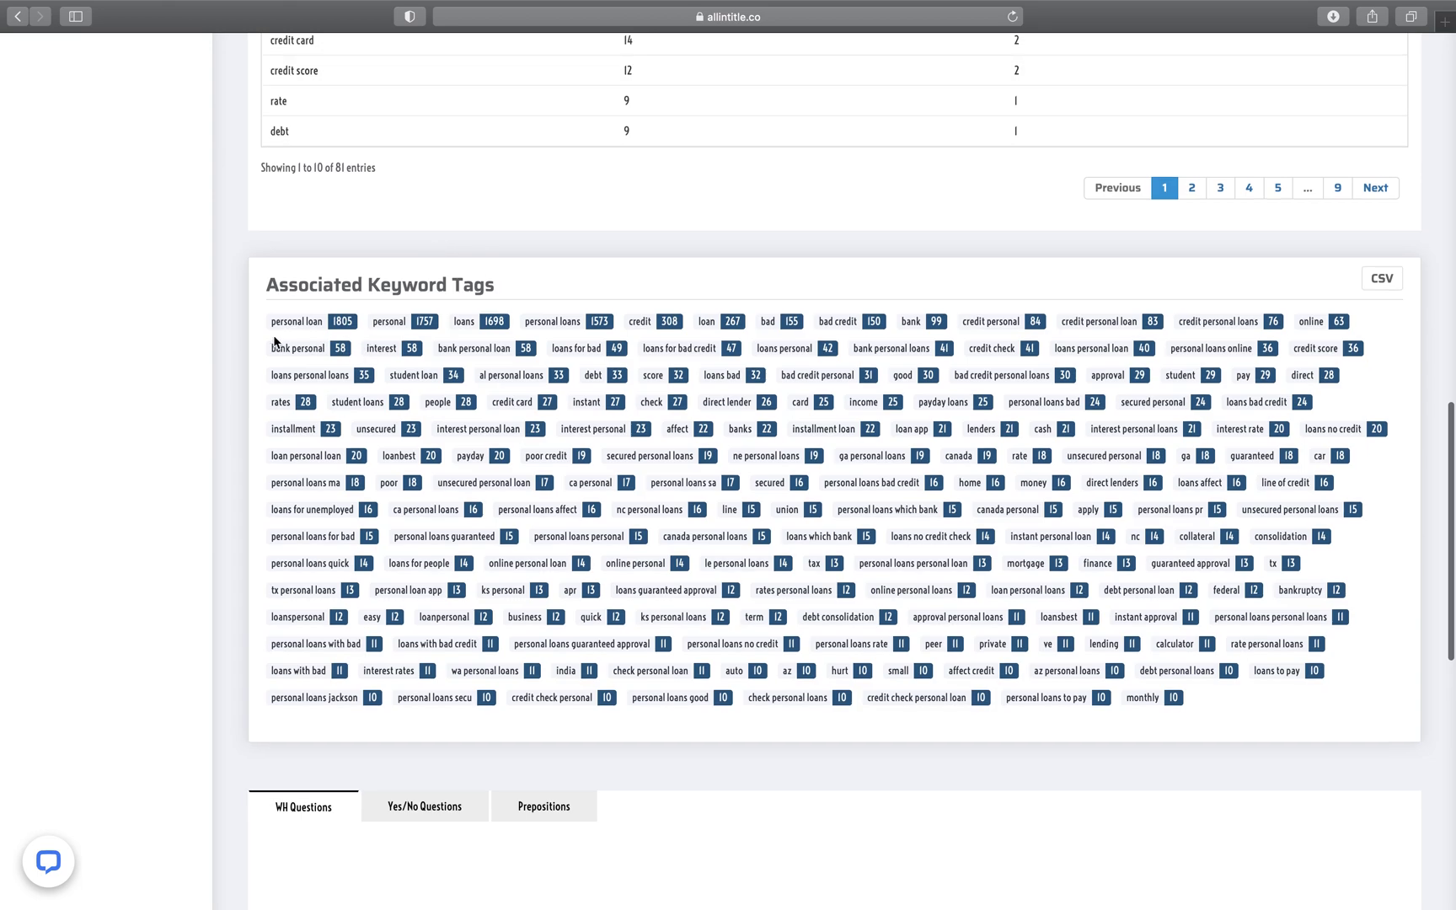
pyautogui.moveTo(272, 316); pyautogui.dragTo(1231, 712)
pyautogui.click(1294, 313)
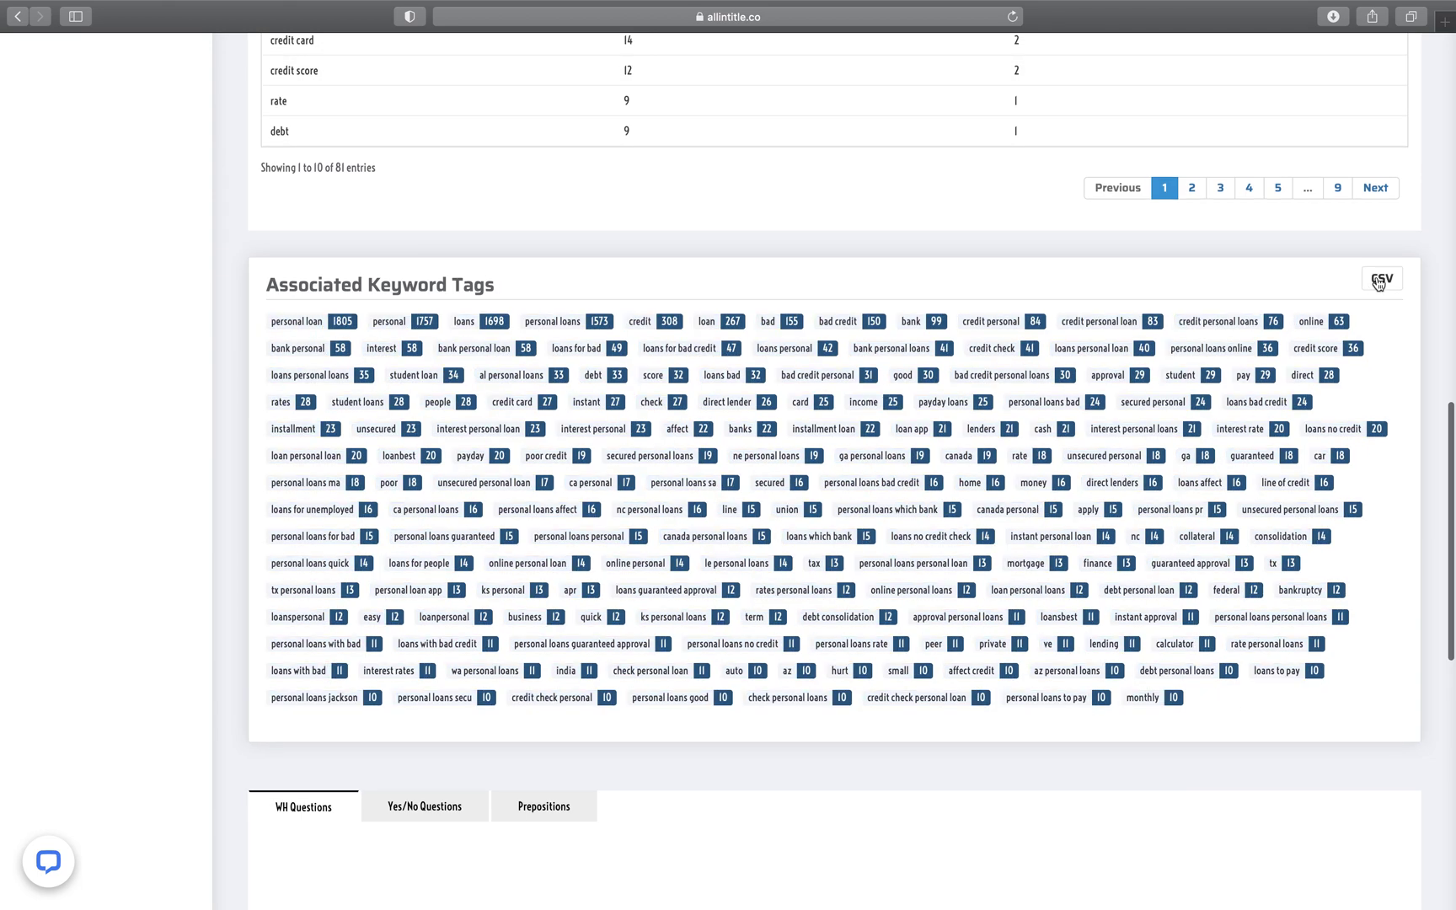
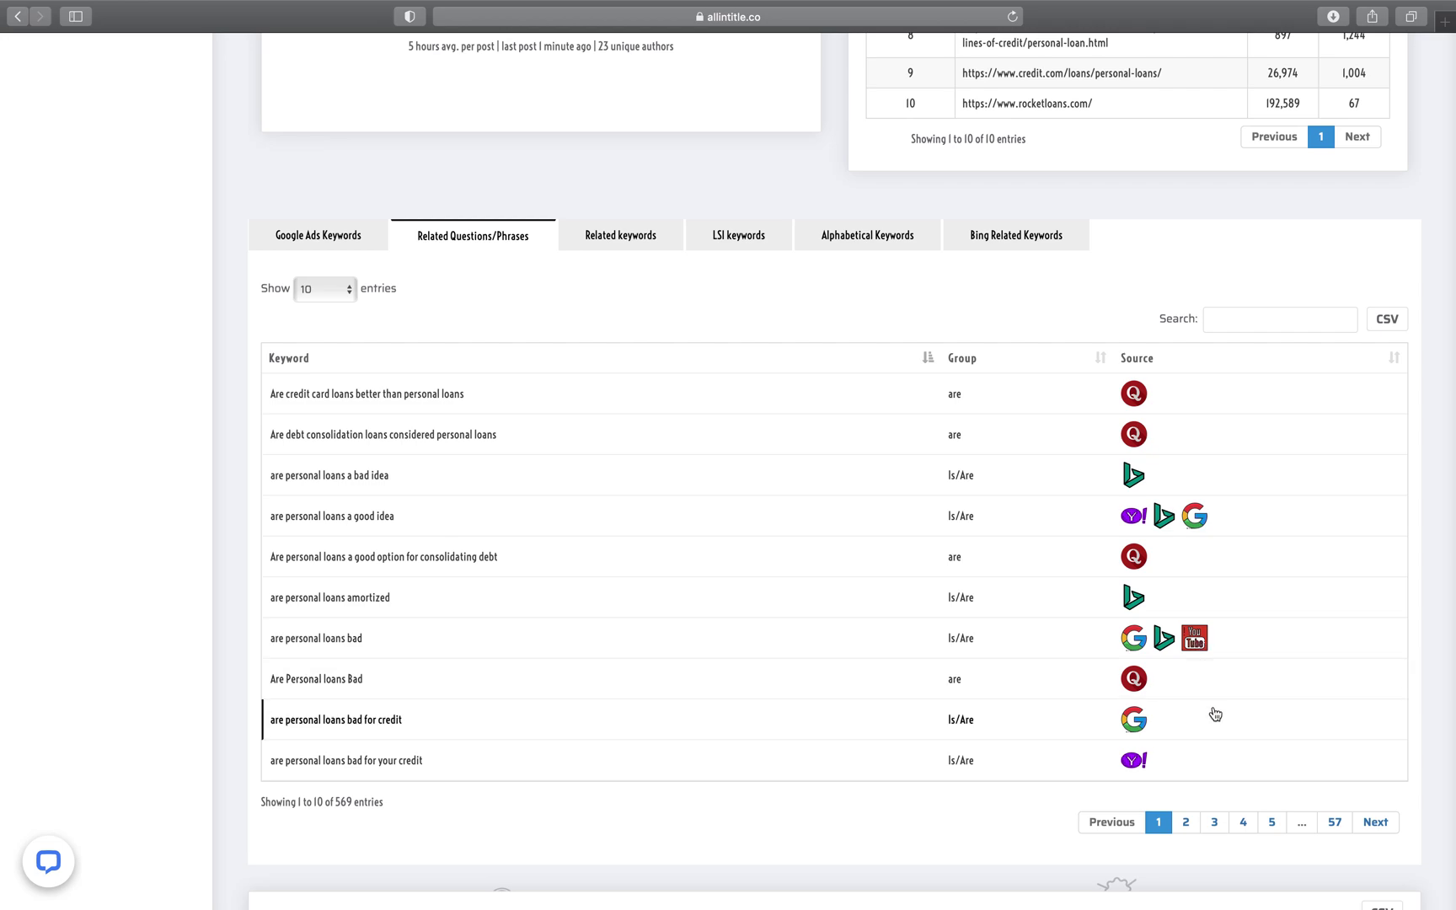
# Browse pages 2 to 5 of the related questions list, examining the keywords and their sources
pyautogui.scroll(1, 1195, 799)
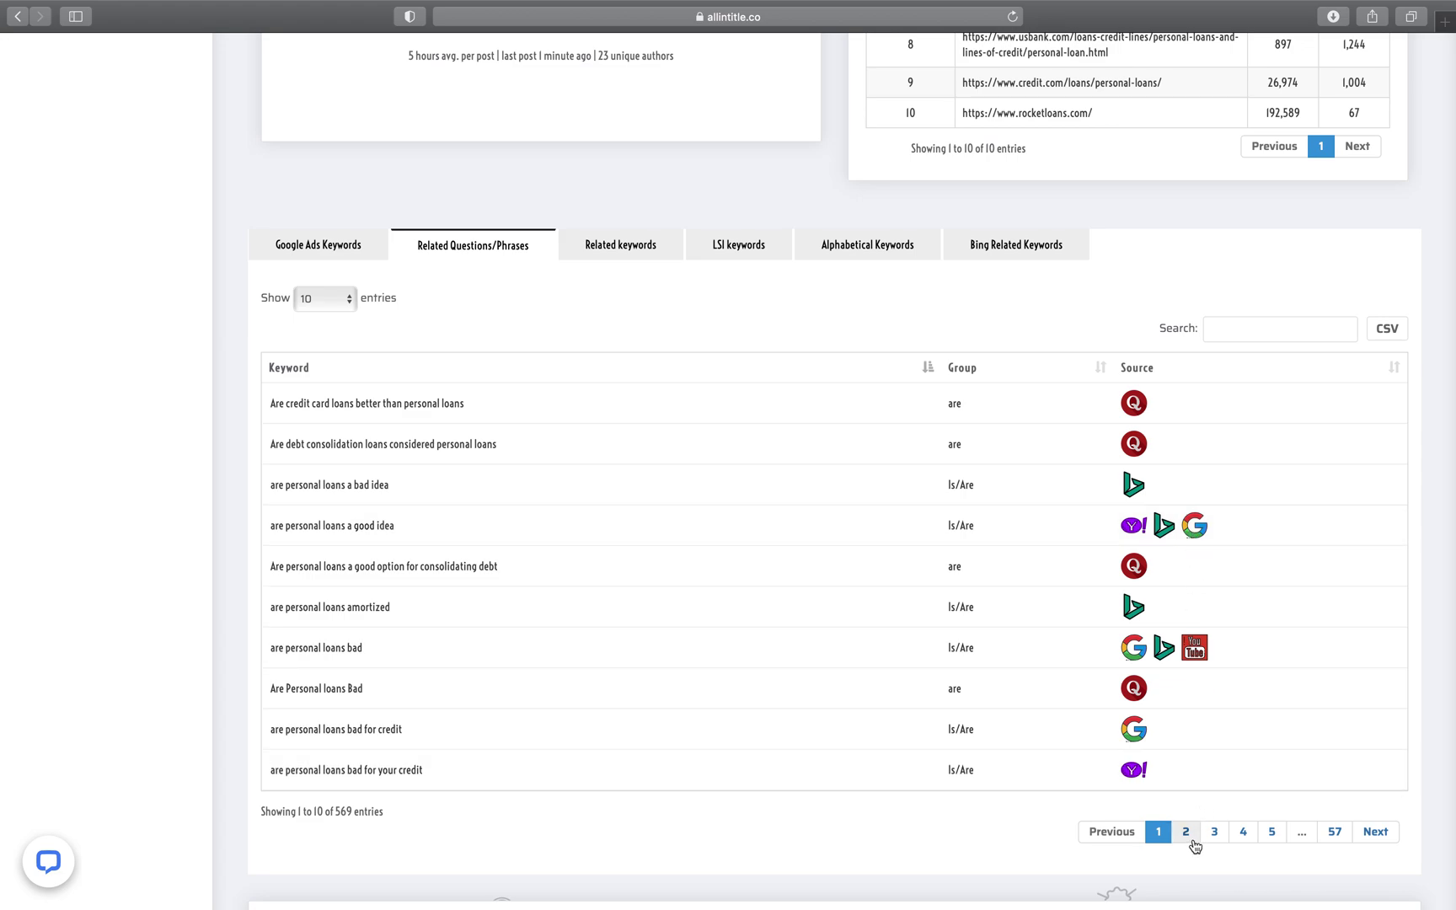
pyautogui.click(1186, 831)
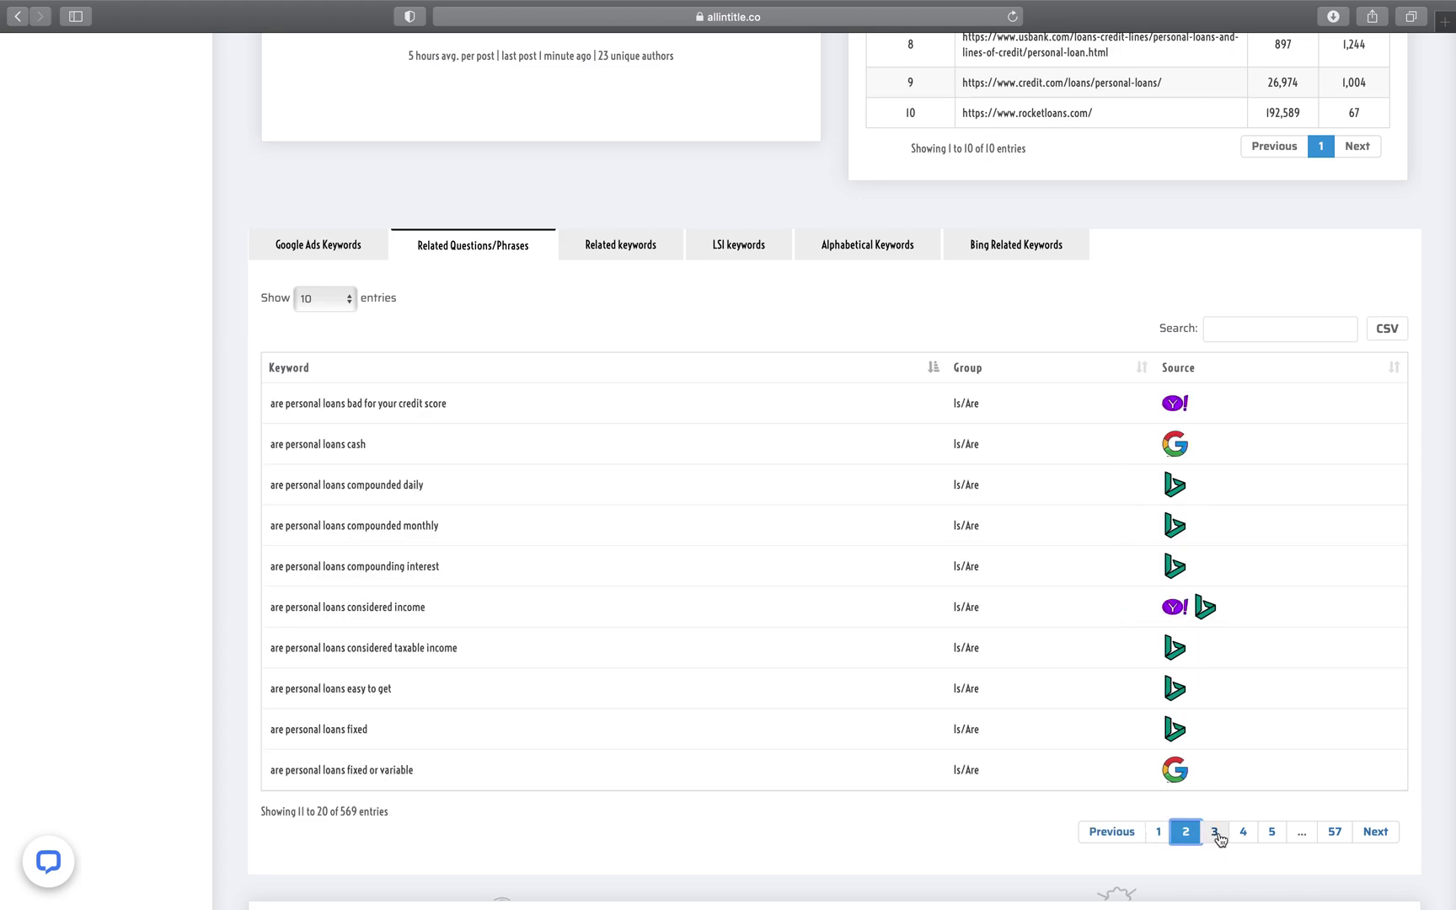
pyautogui.click(1215, 833)
pyautogui.click(1242, 834)
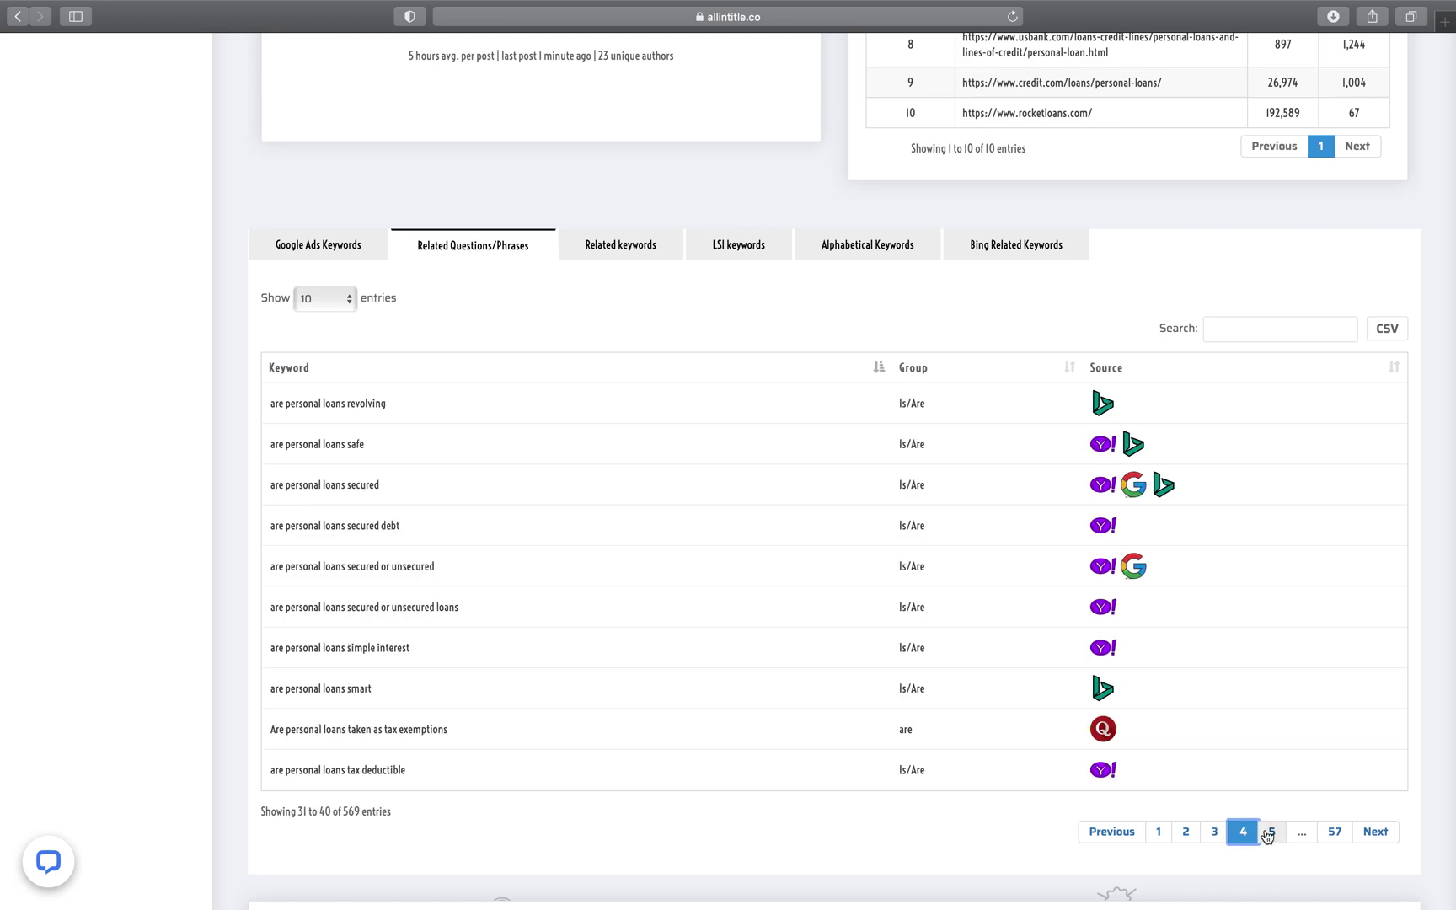
pyautogui.click(1270, 835)
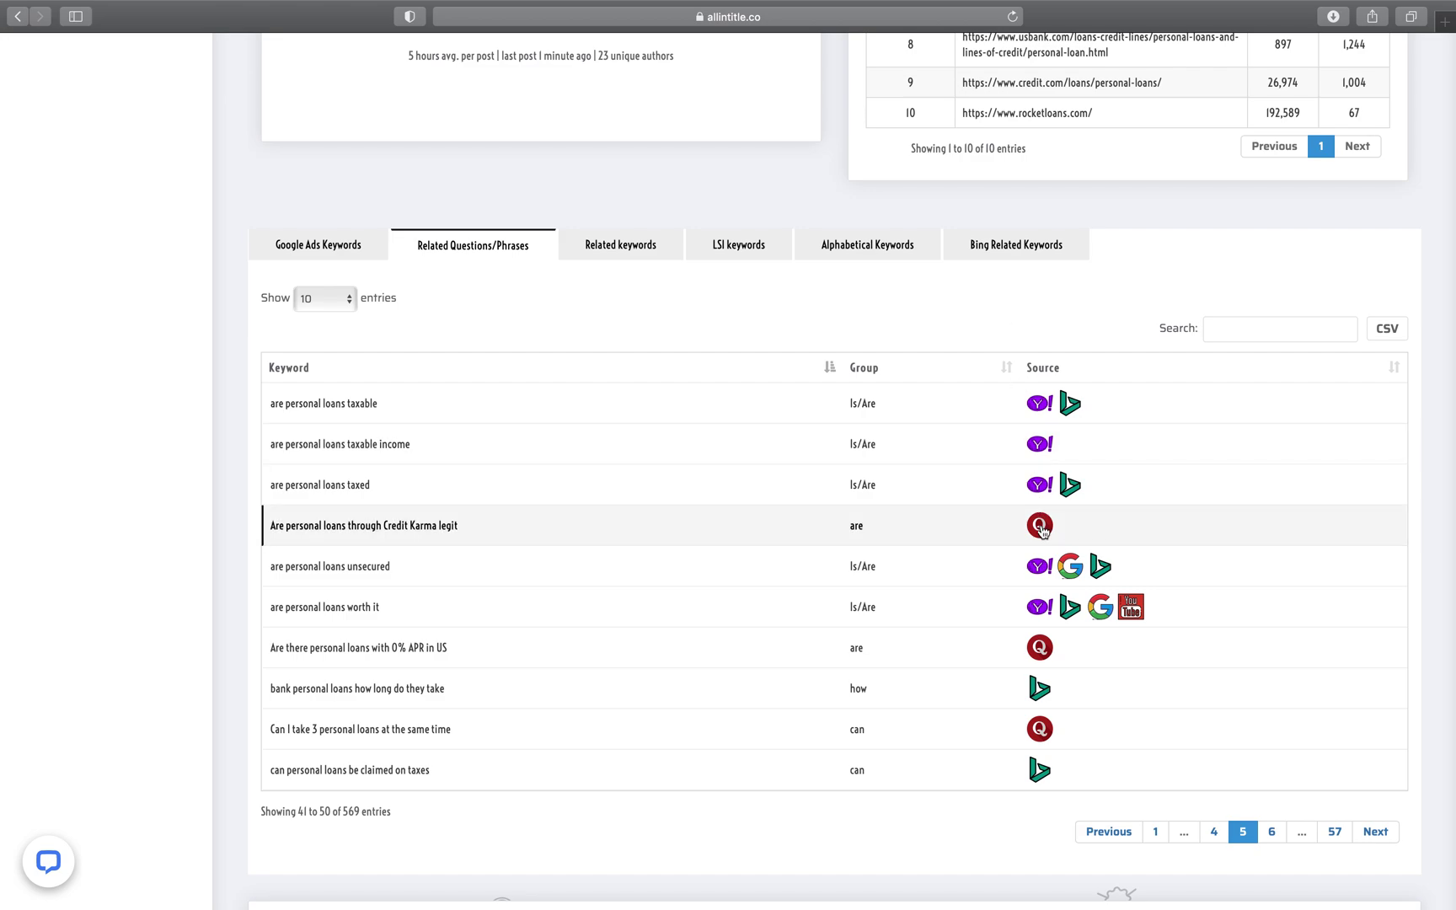
# Filter the related questions list by "youtube", rejecting the suggested spelling, and look over the matching keywords
pyautogui.click(1241, 318)
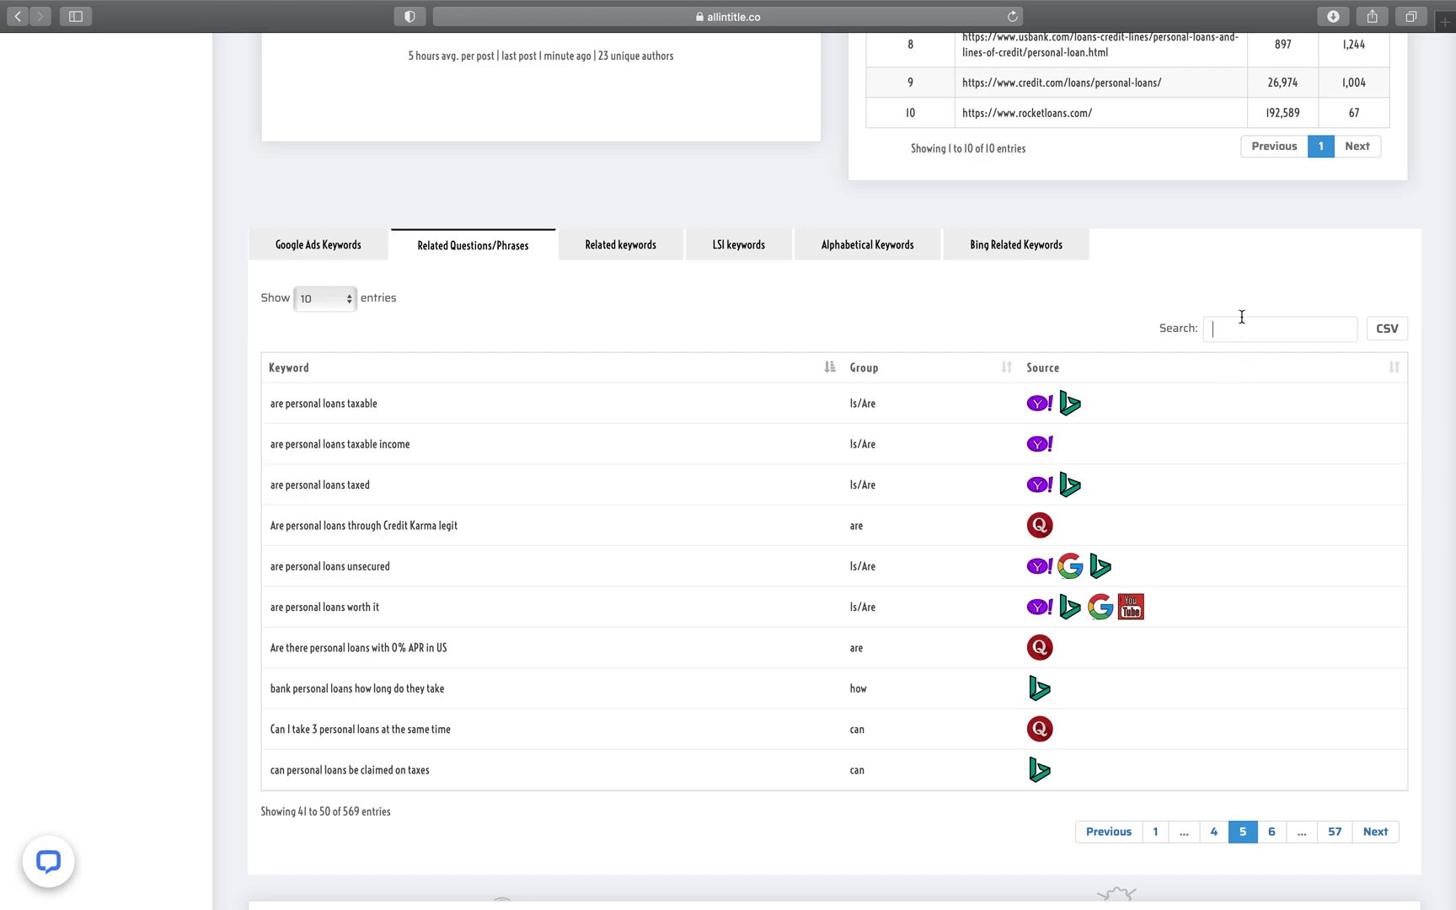
pyautogui.write('youtube')
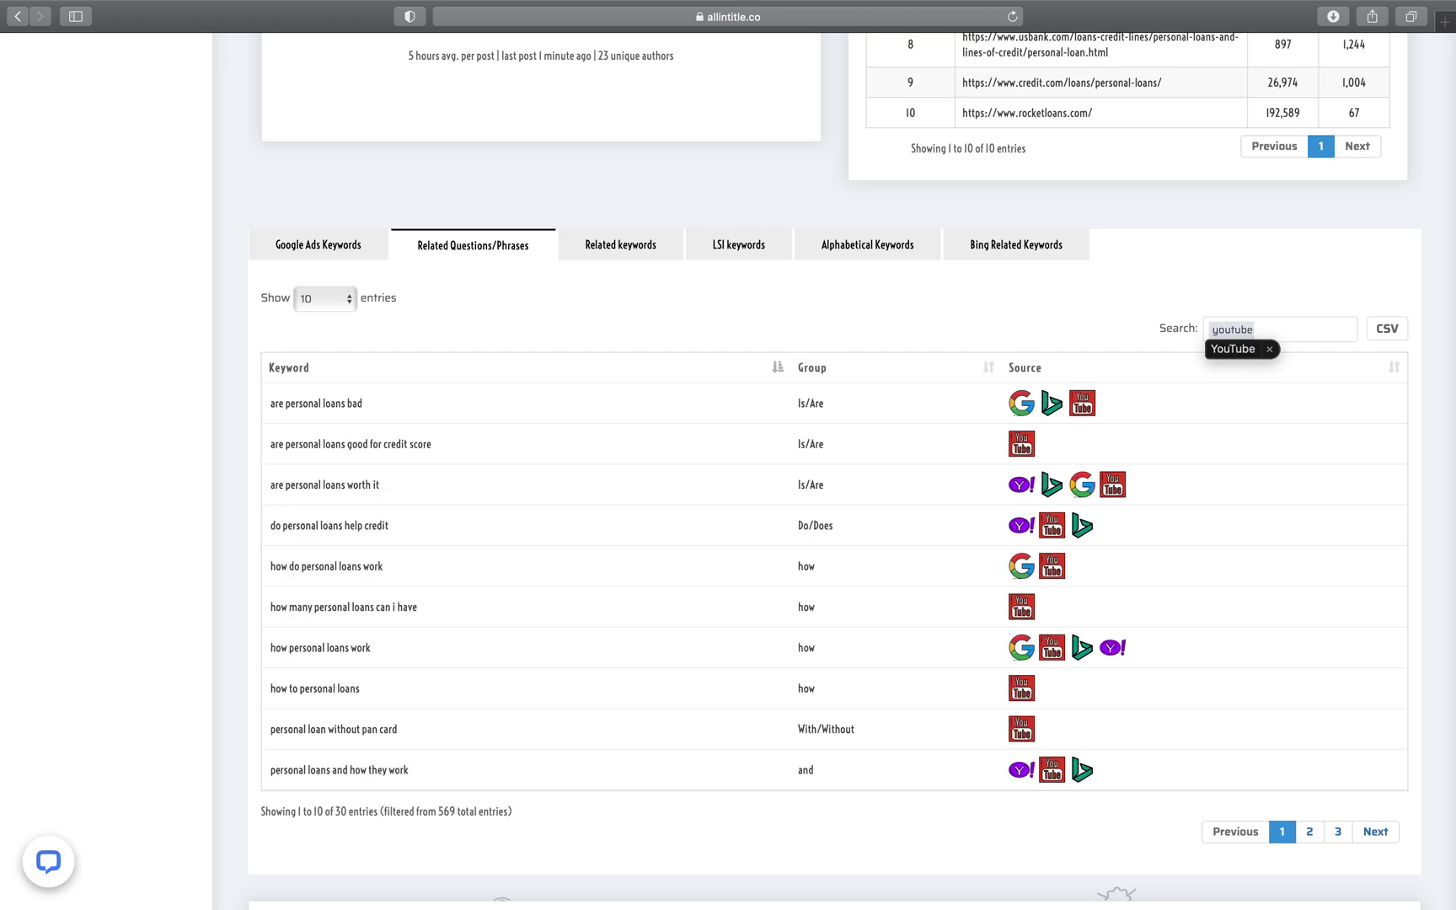
pyautogui.click(1273, 355)
pyautogui.moveTo(1262, 329); pyautogui.dragTo(1194, 323)
pyautogui.click(1199, 292)
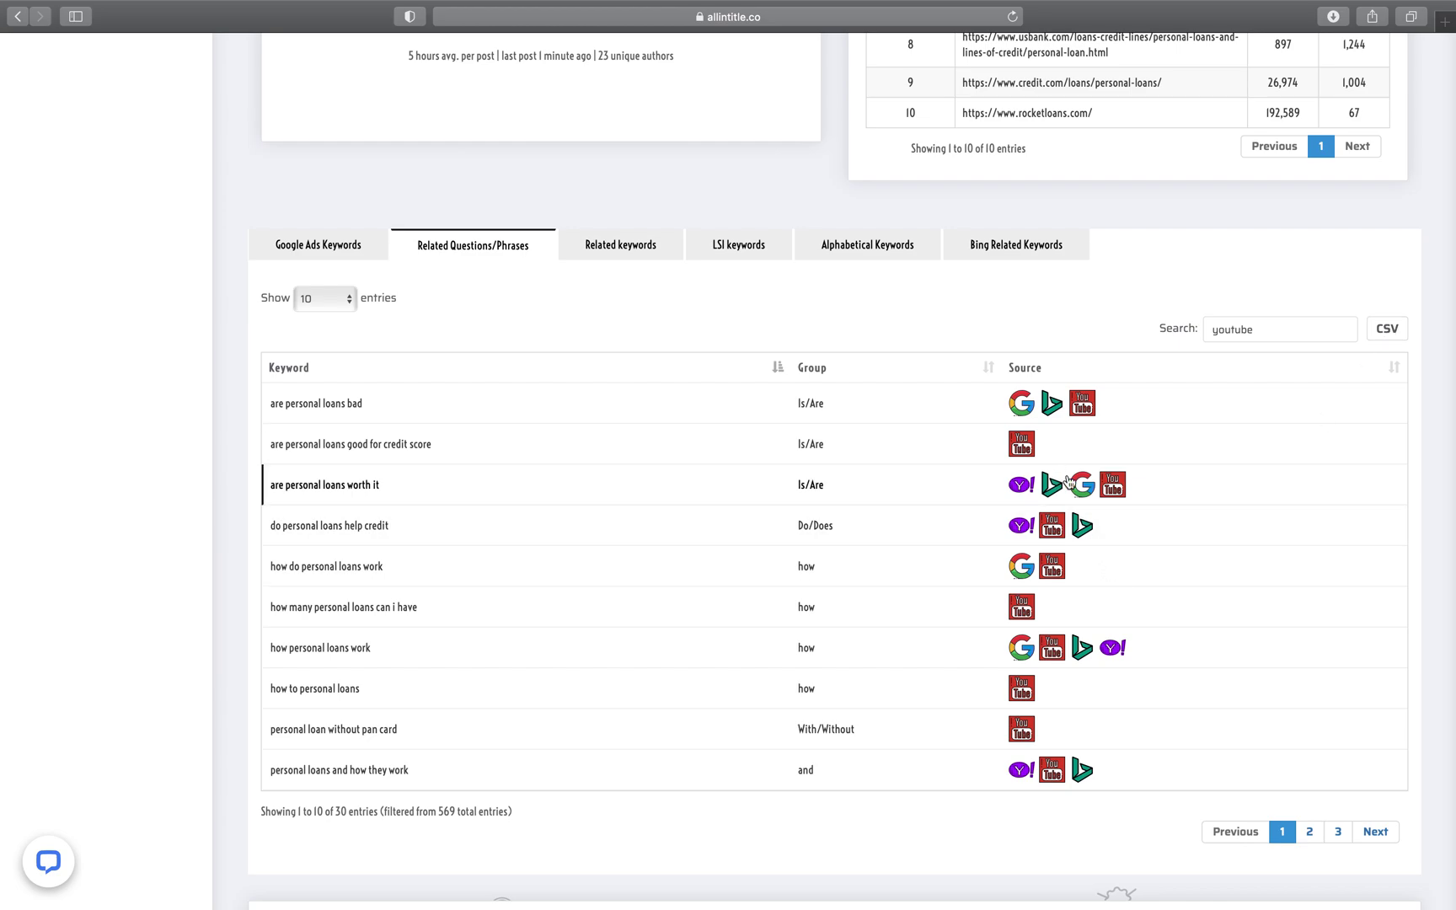
pyautogui.scroll(-1, 1063, 479)
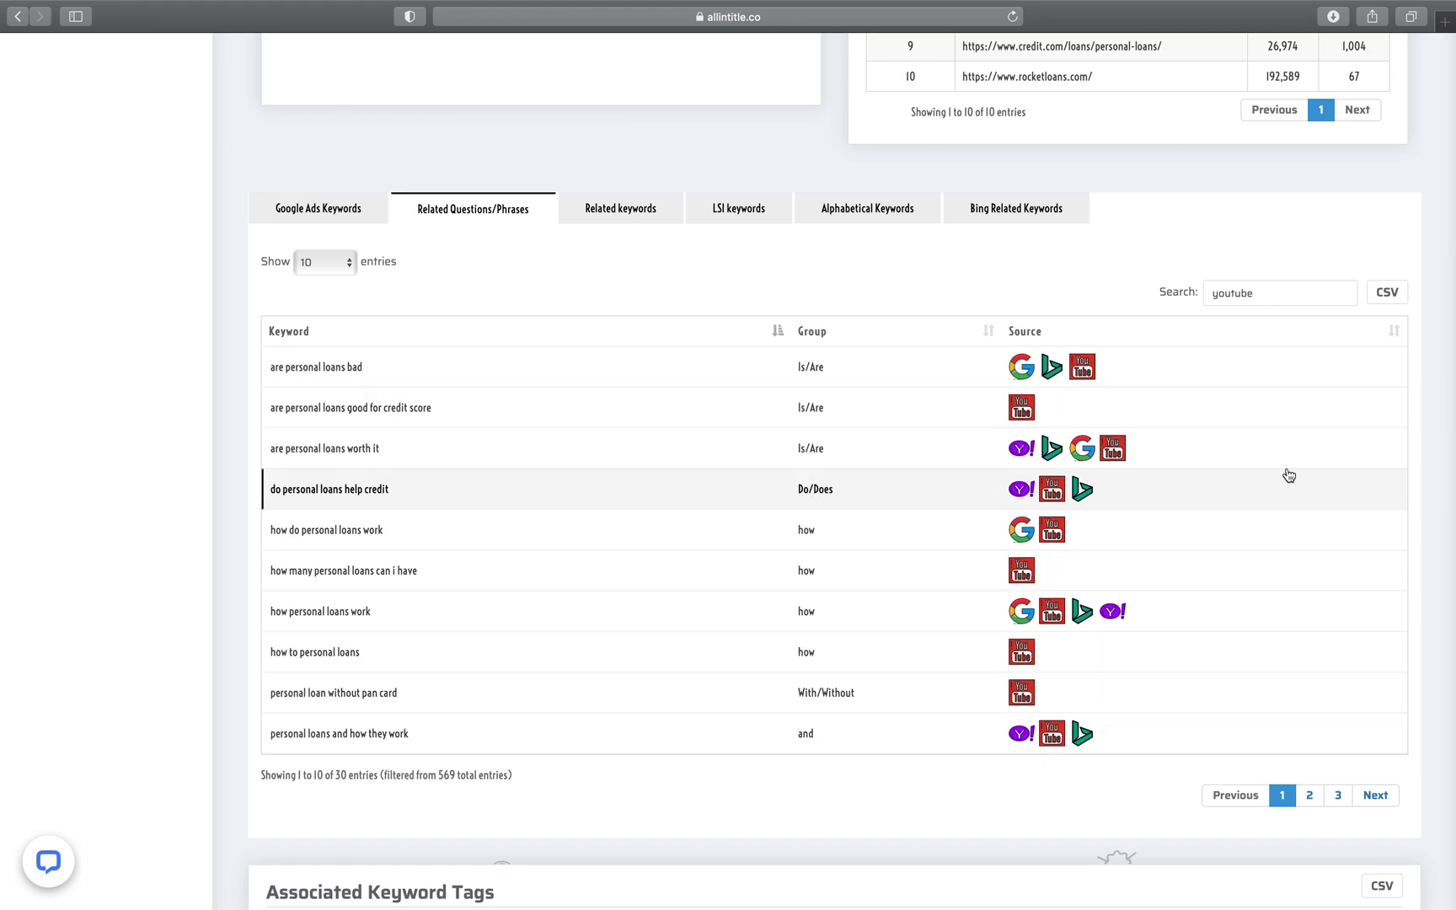
# Replace the list's search text with "quo" to examine the questions sourced from Quora
pyautogui.moveTo(1259, 293); pyautogui.dragTo(1076, 272)
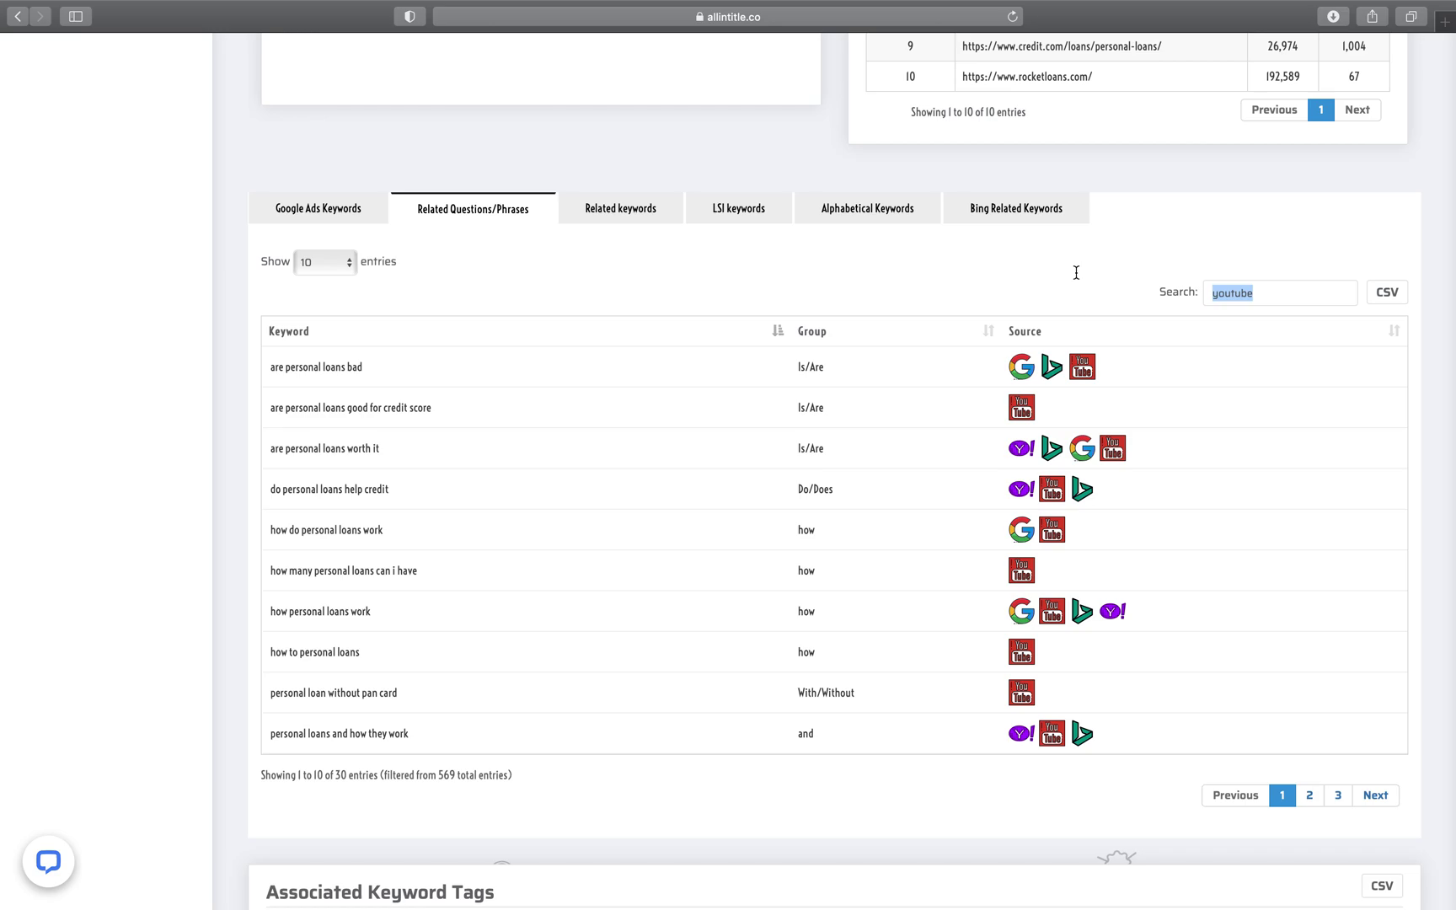
pyautogui.write('quo')
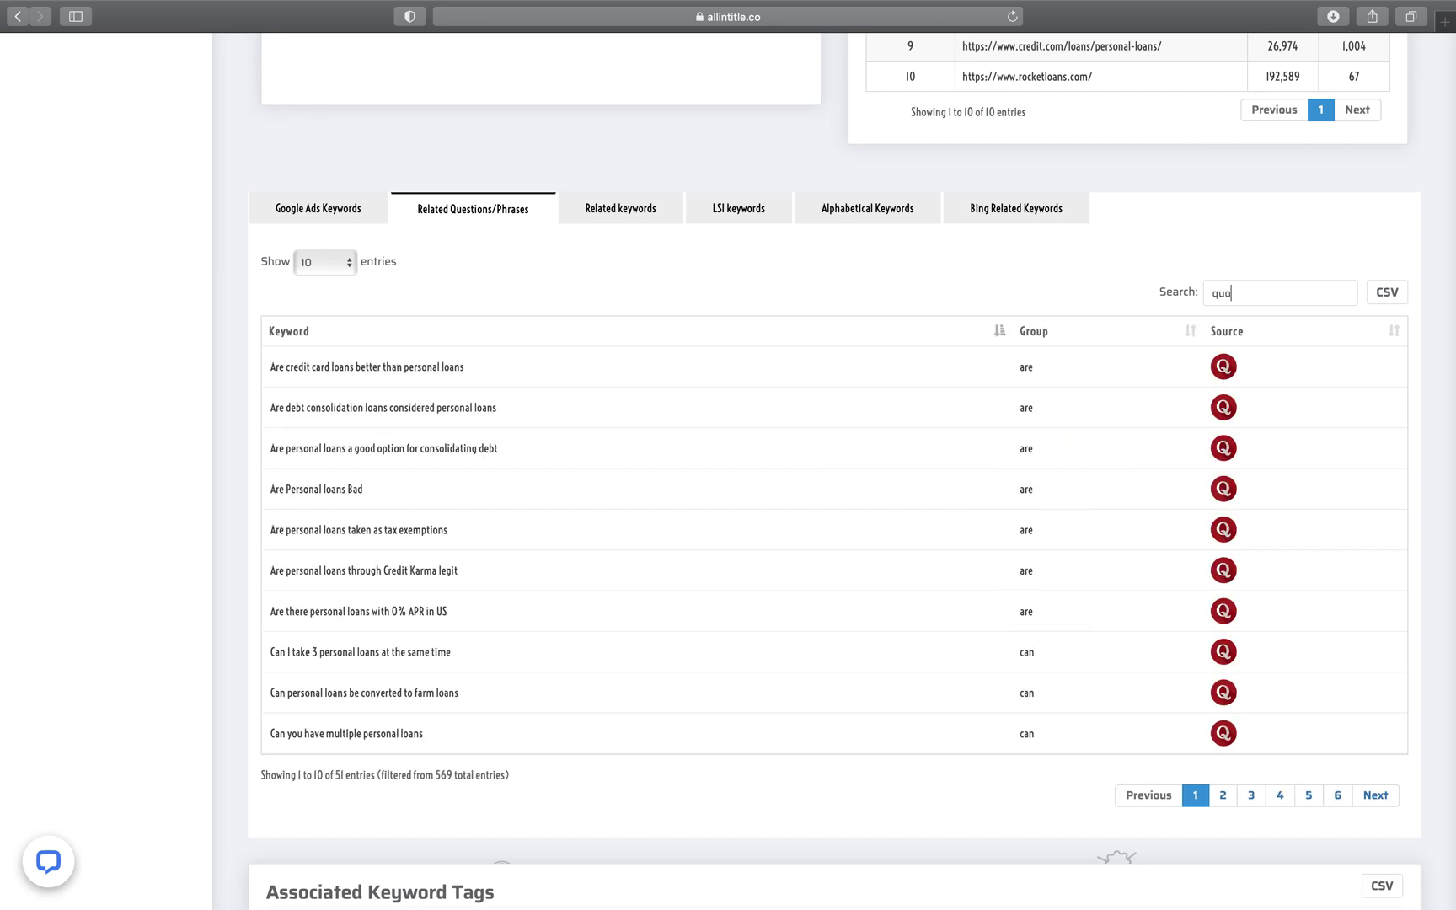
pyautogui.scroll(-2, 1176, 494)
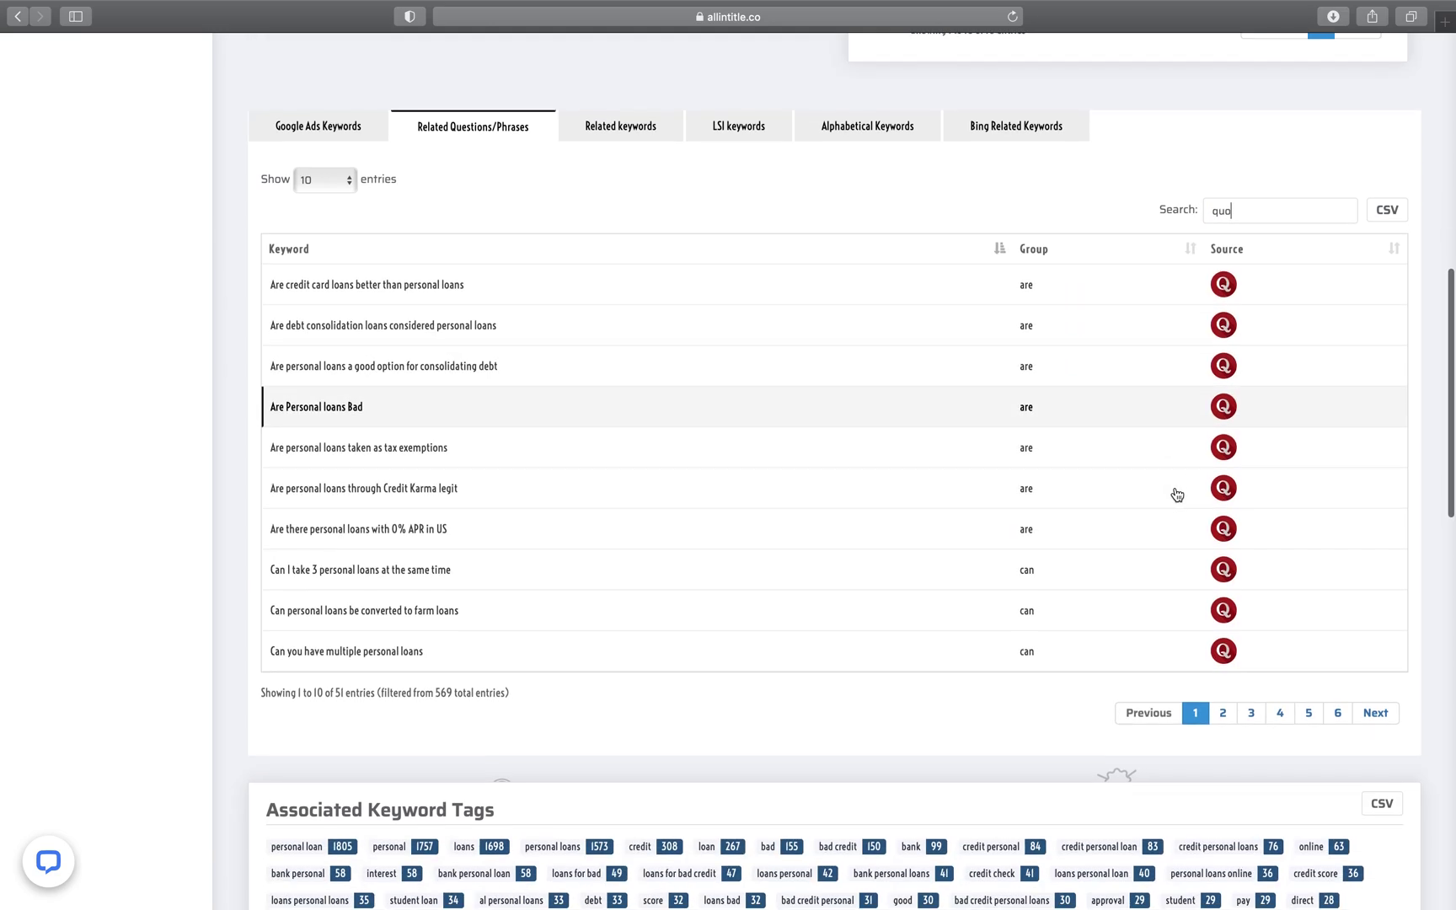
# Clear the search filter and export the complete related questions list as CSV
pyautogui.moveTo(1239, 206); pyautogui.dragTo(1020, 202)
pyautogui.press('BackSpace')
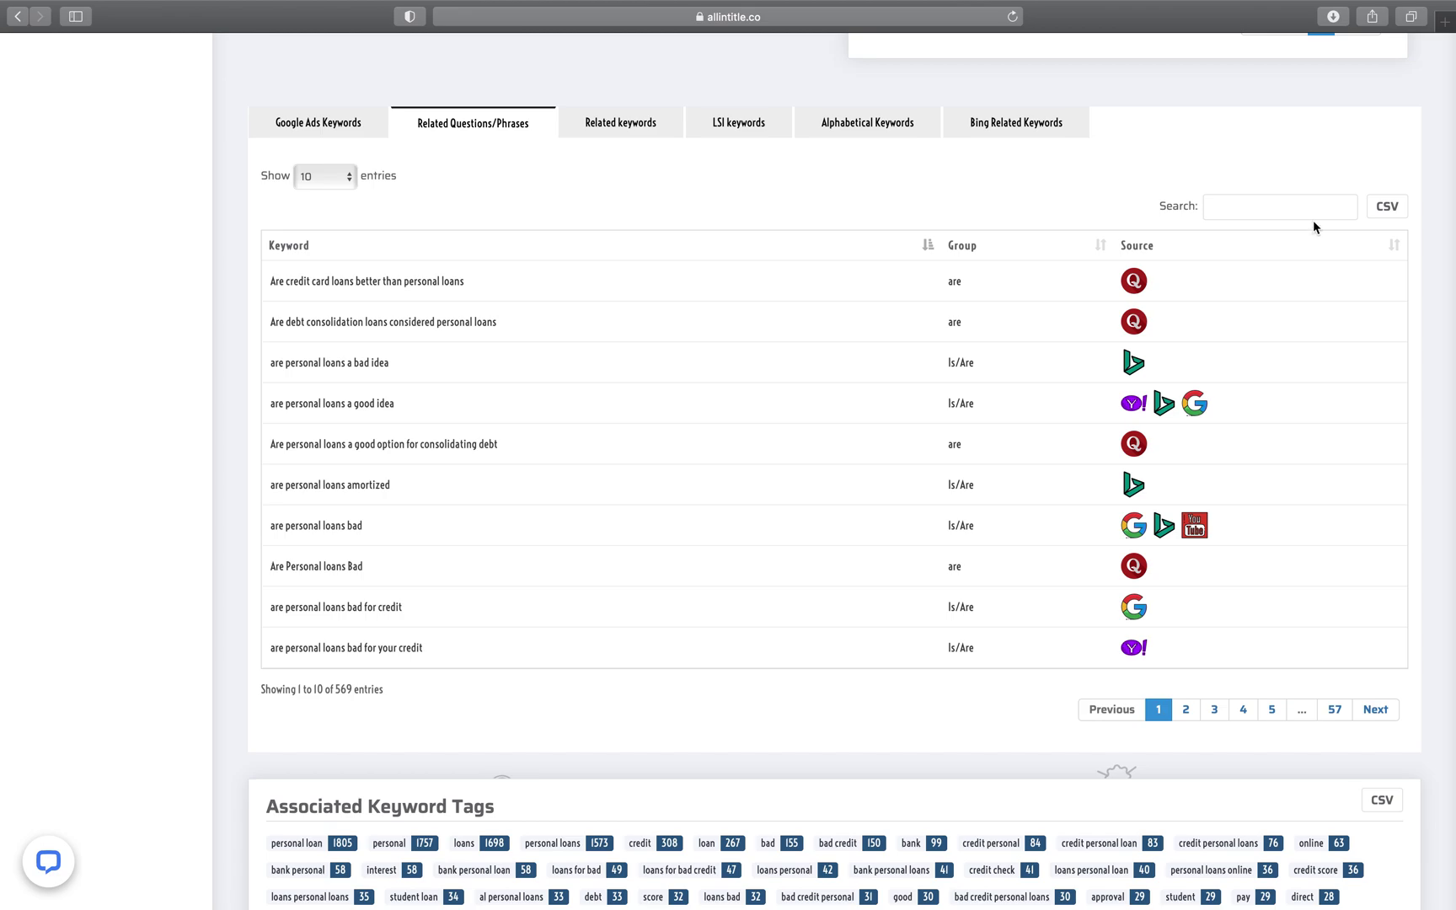
pyautogui.click(1396, 211)
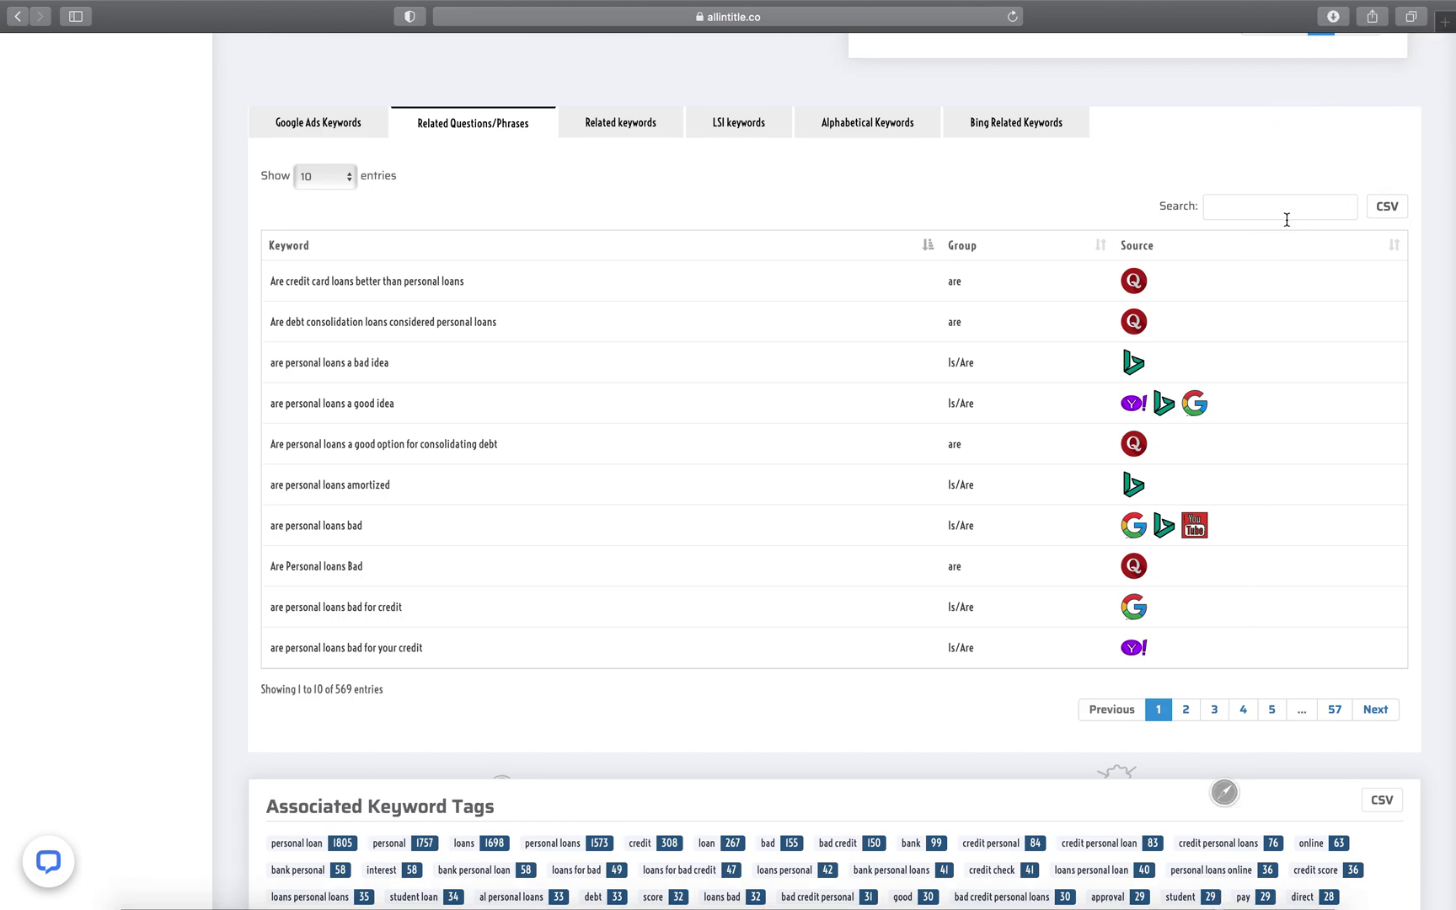
# Open the downloaded personal loans_source_group file in Excel, make its window full screen and dismiss the data-loss notice
pyautogui.click(1222, 888)
pyautogui.click(1204, 808)
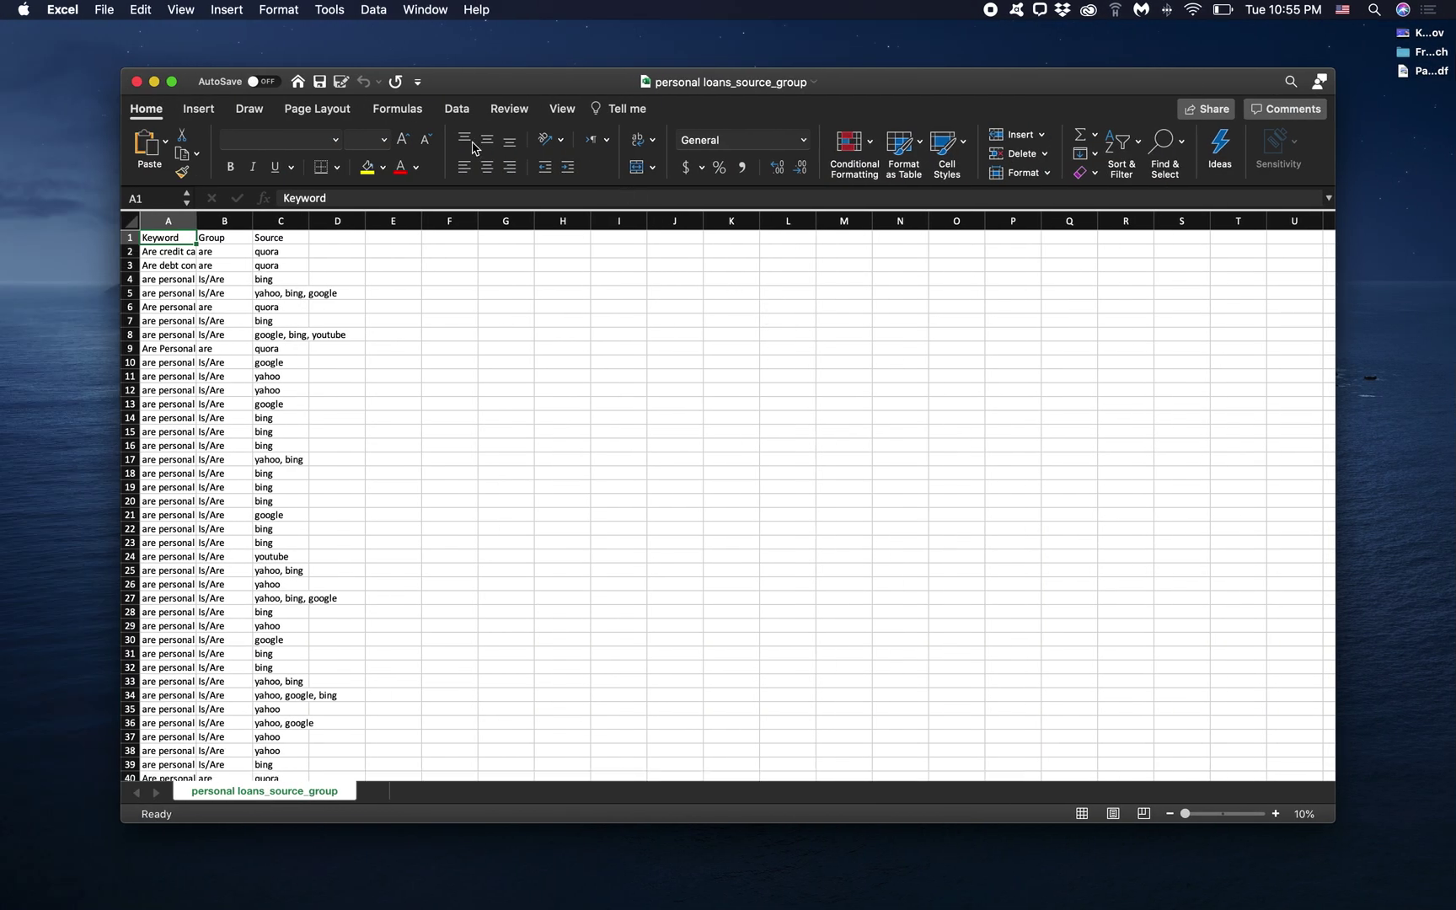
pyautogui.click(172, 81)
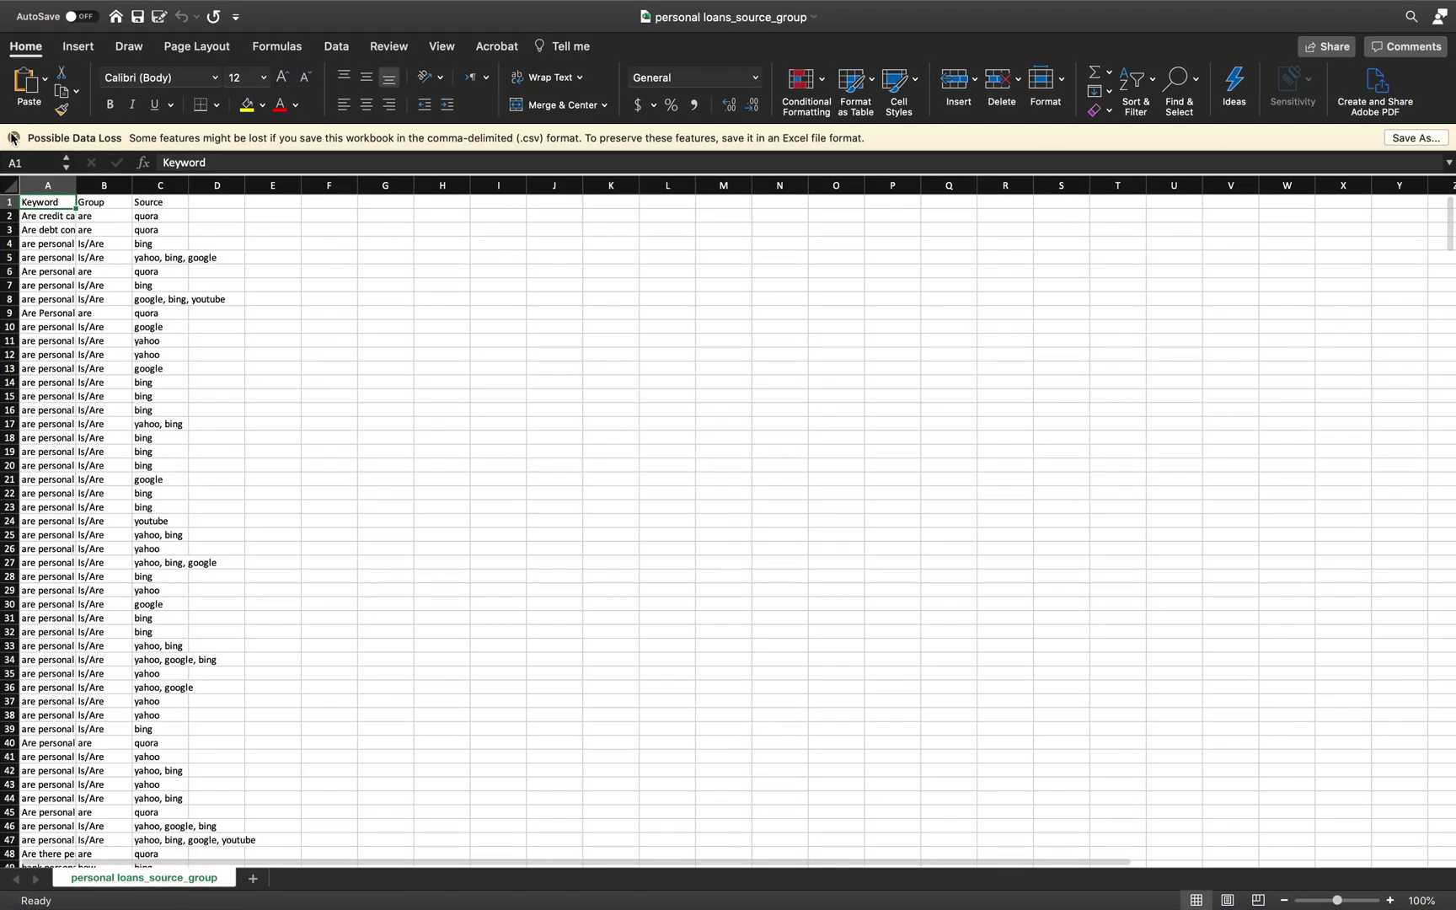
pyautogui.click(13, 137)
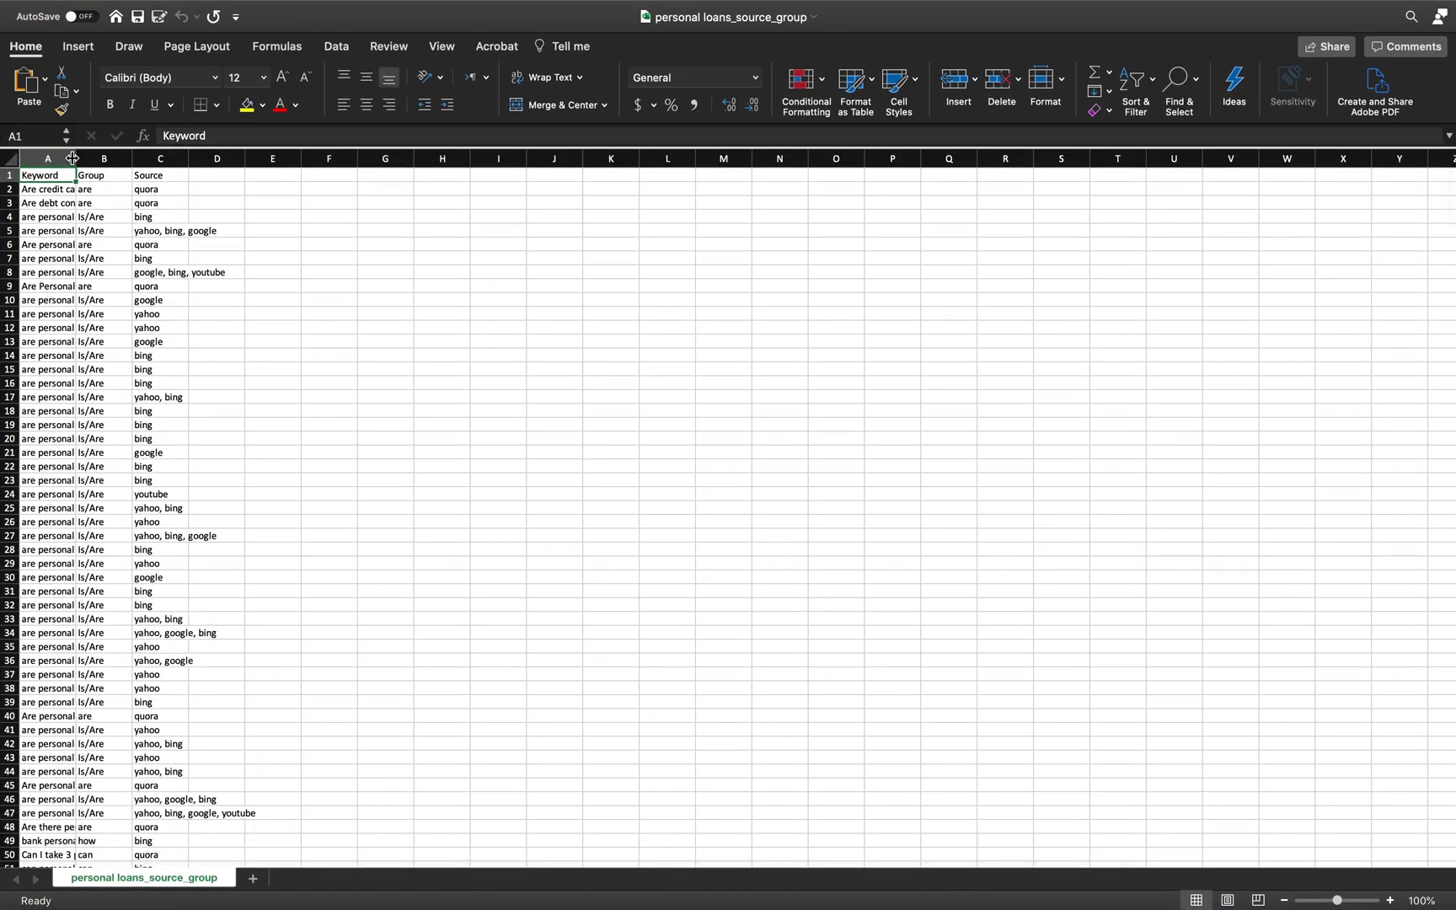
# Widen the Keyword column so its phrases are readable and look through the exported rows
pyautogui.moveTo(76, 158); pyautogui.dragTo(228, 172)
pyautogui.scroll(-20, 172, 371)
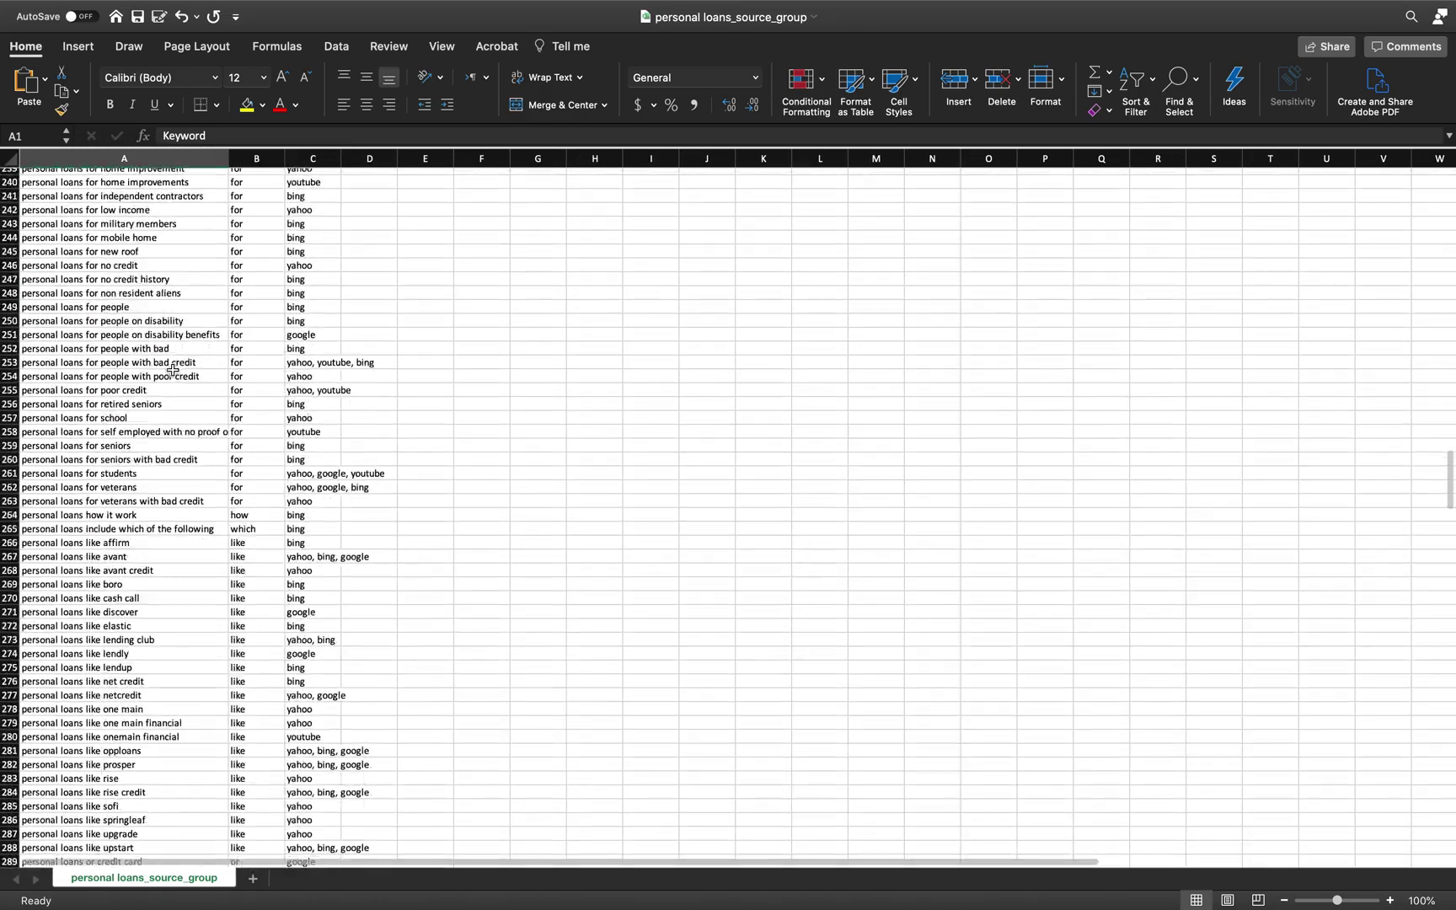
pyautogui.scroll(20, 173, 371)
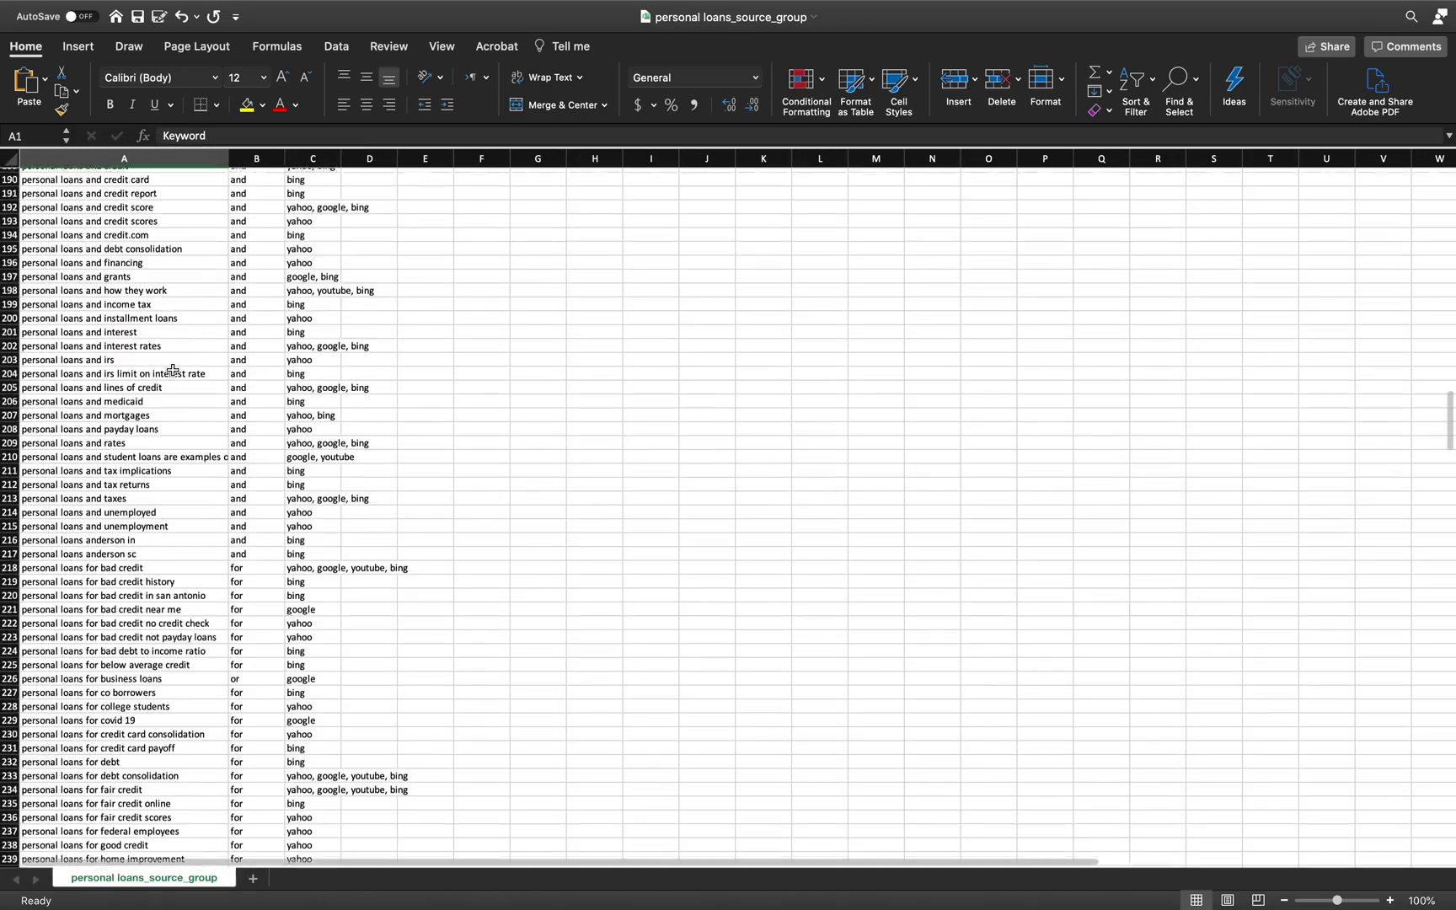
pyautogui.scroll(20, 172, 371)
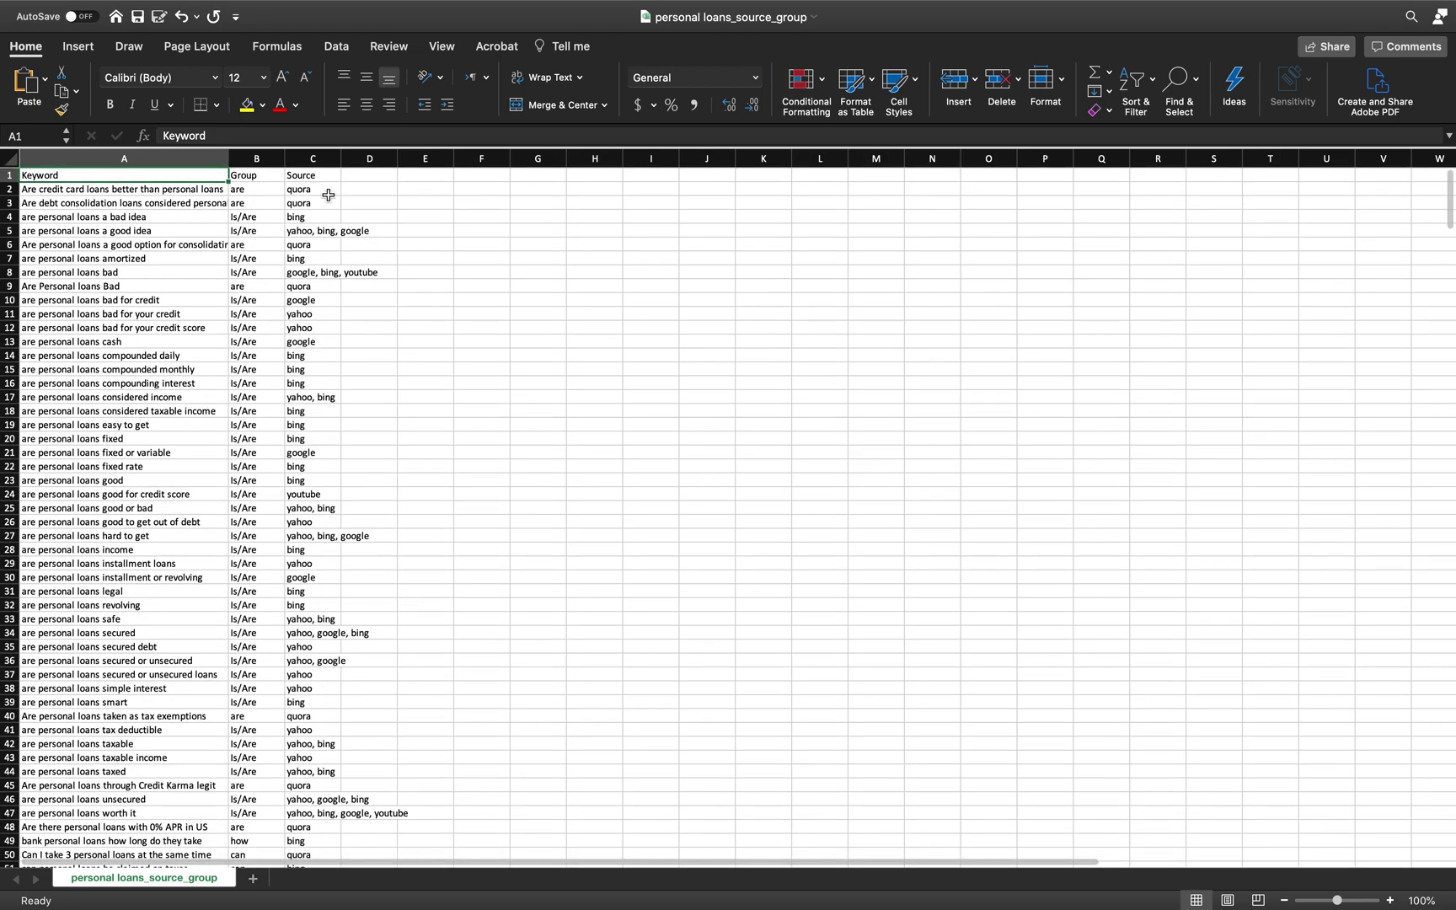
# Select the whole sheet and turn on filters for the Keyword, Group and Source headers
pyautogui.click(322, 159)
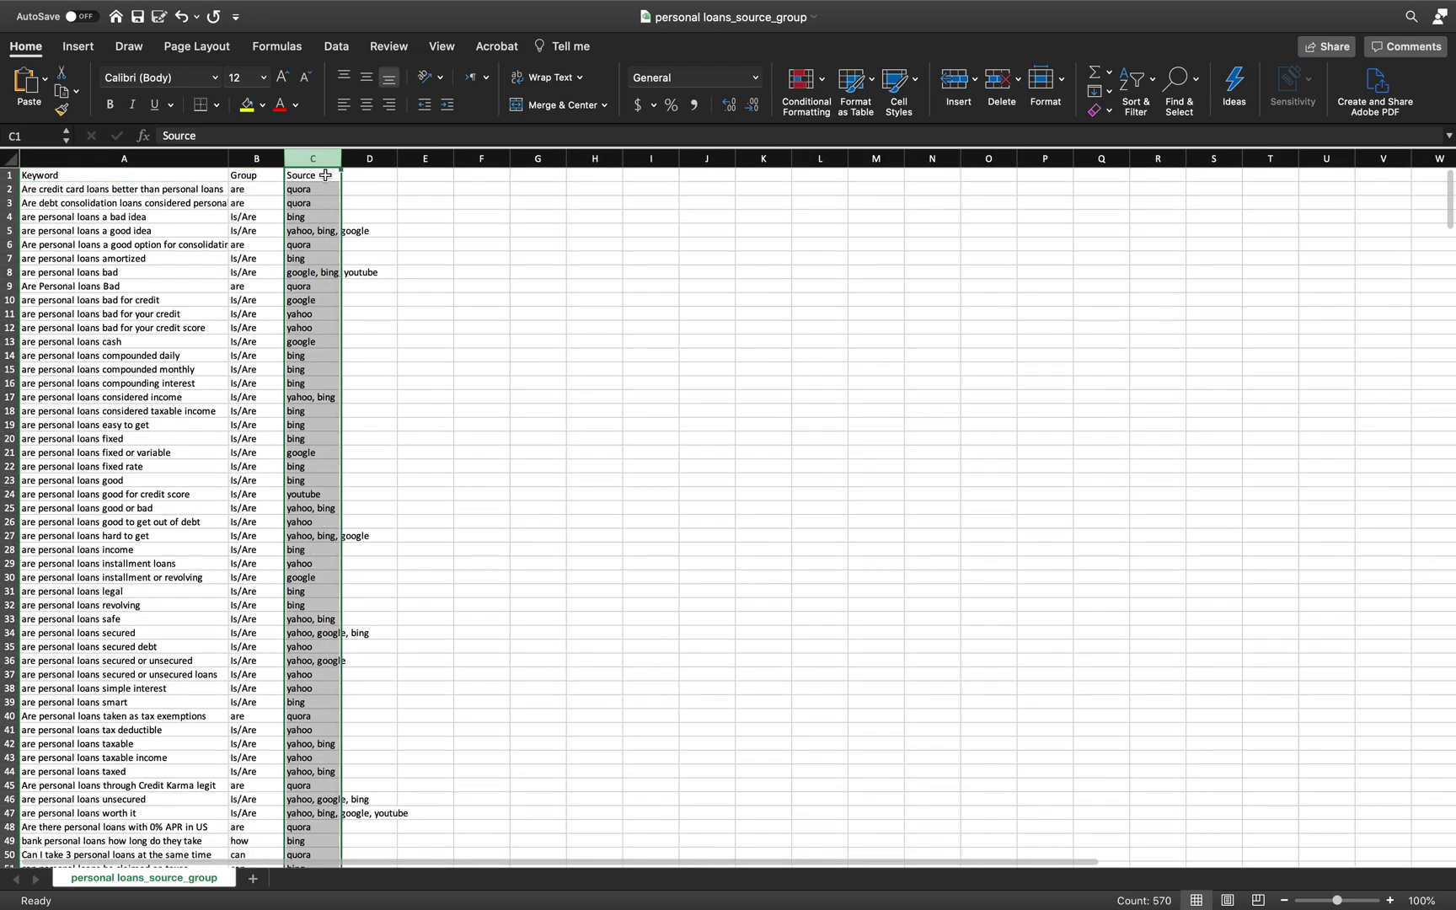
pyautogui.click(14, 160)
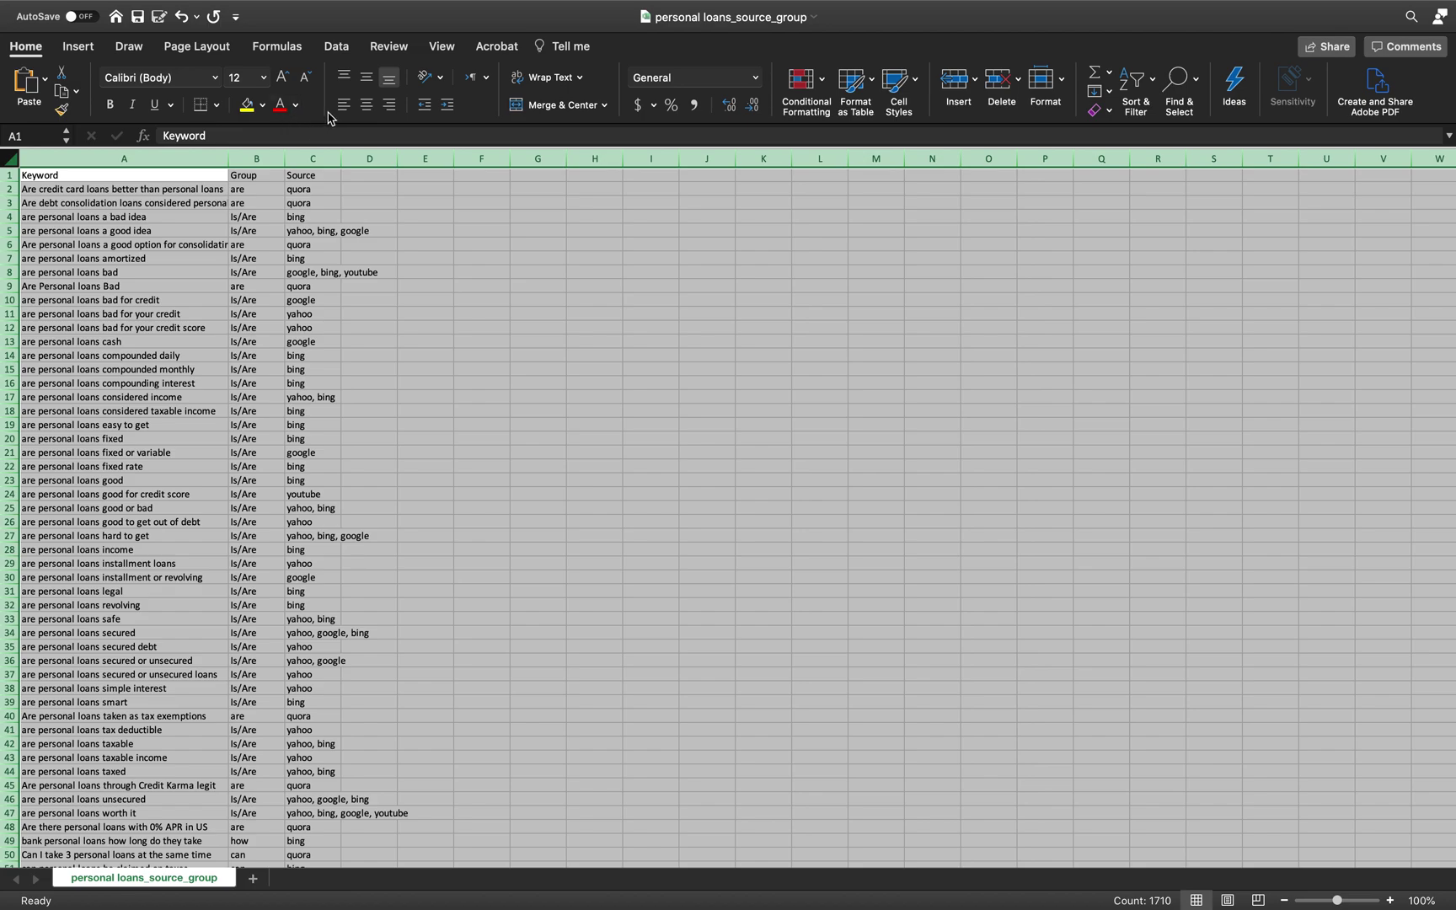
pyautogui.click(338, 48)
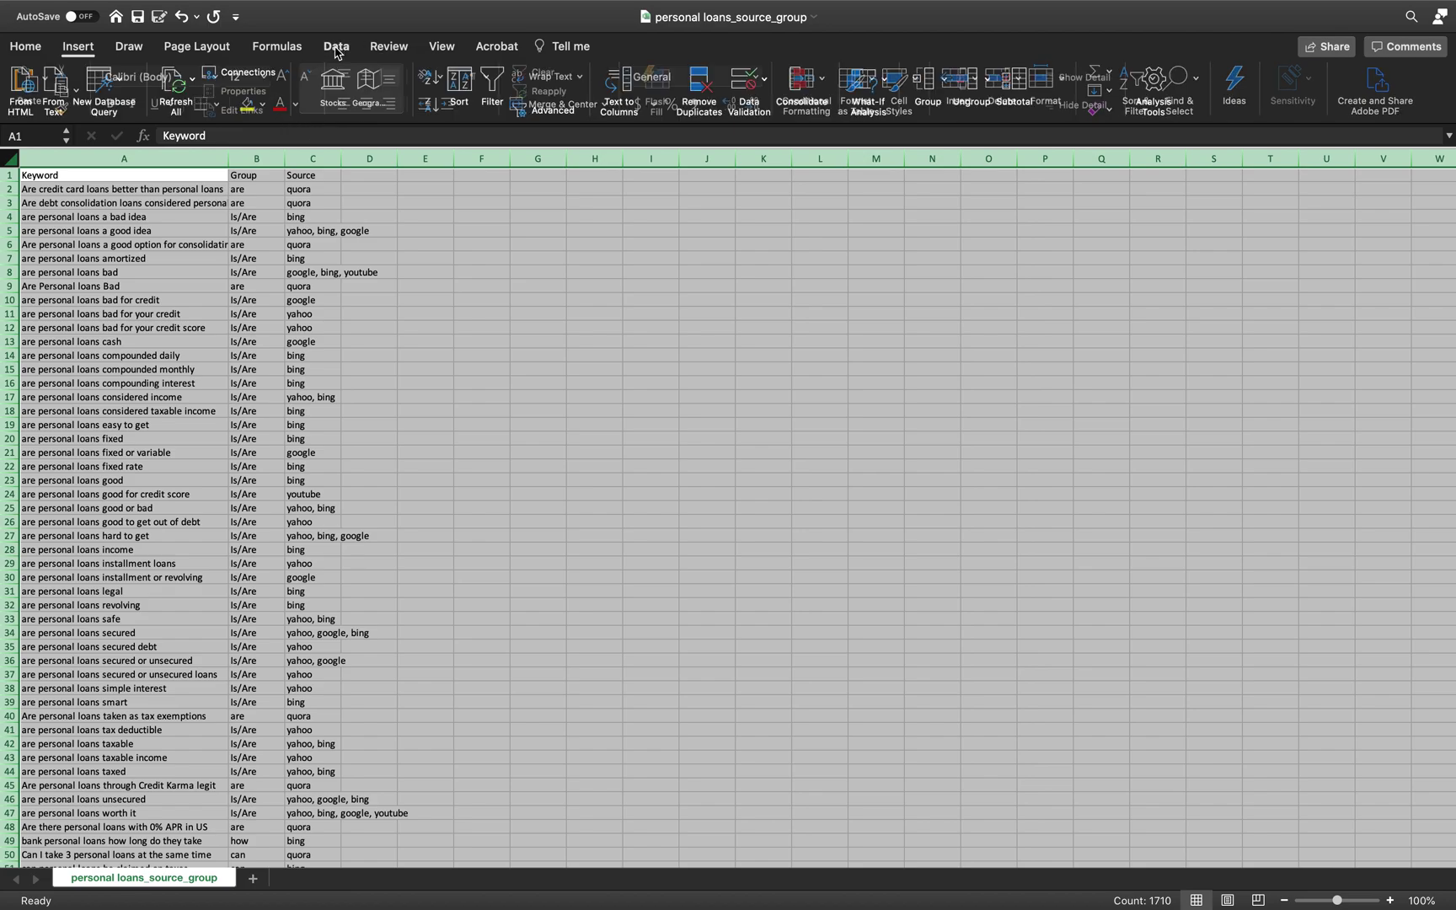
pyautogui.click(495, 88)
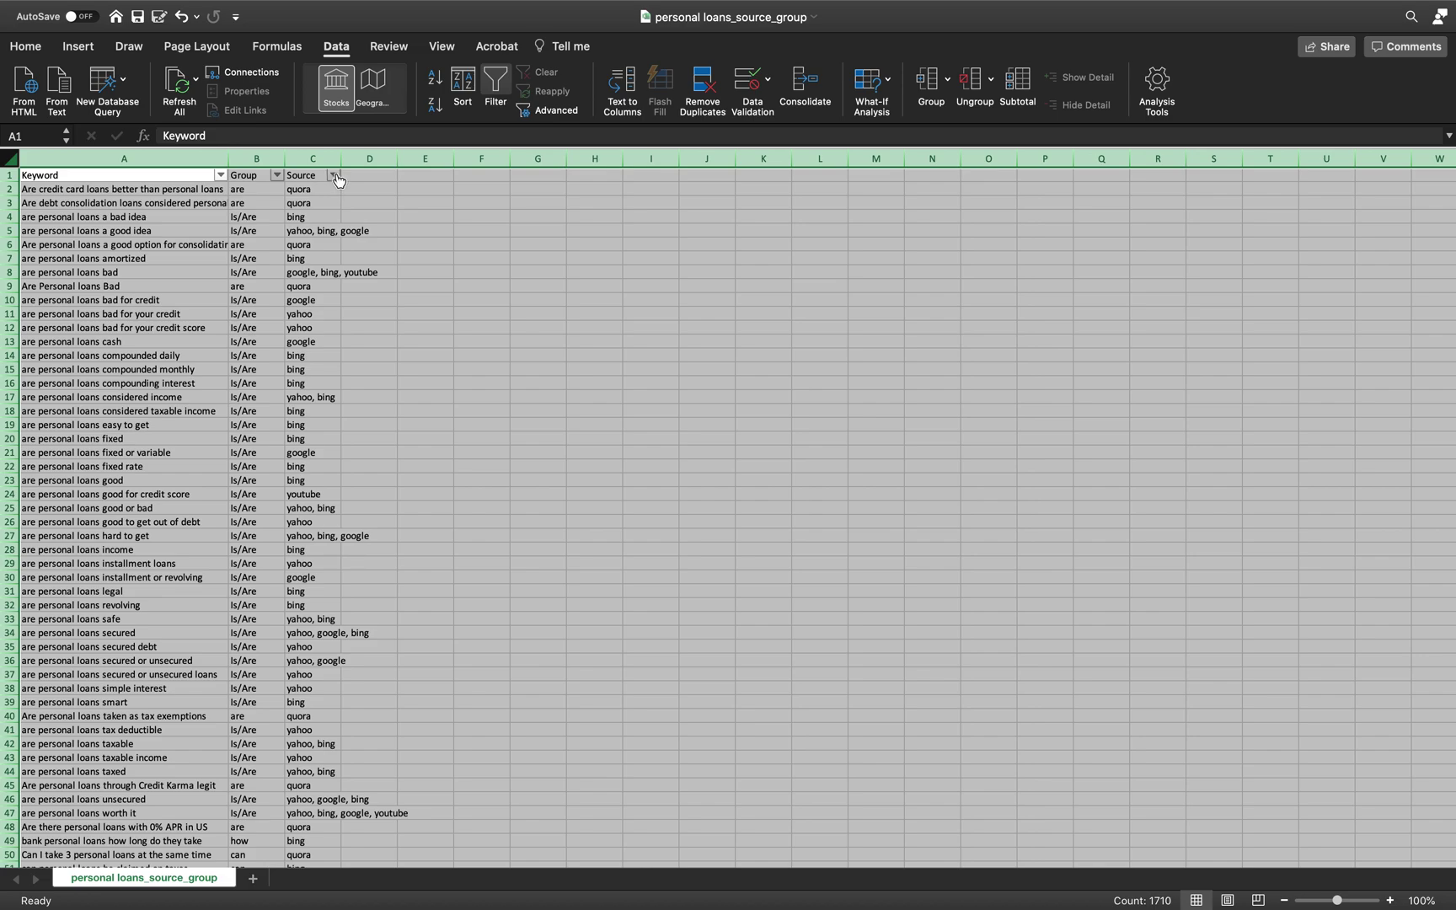
# Filter the Source column to quora by searching its values for "quo", and close the filter dialog
pyautogui.click(333, 175)
pyautogui.scroll(-6, 430, 446)
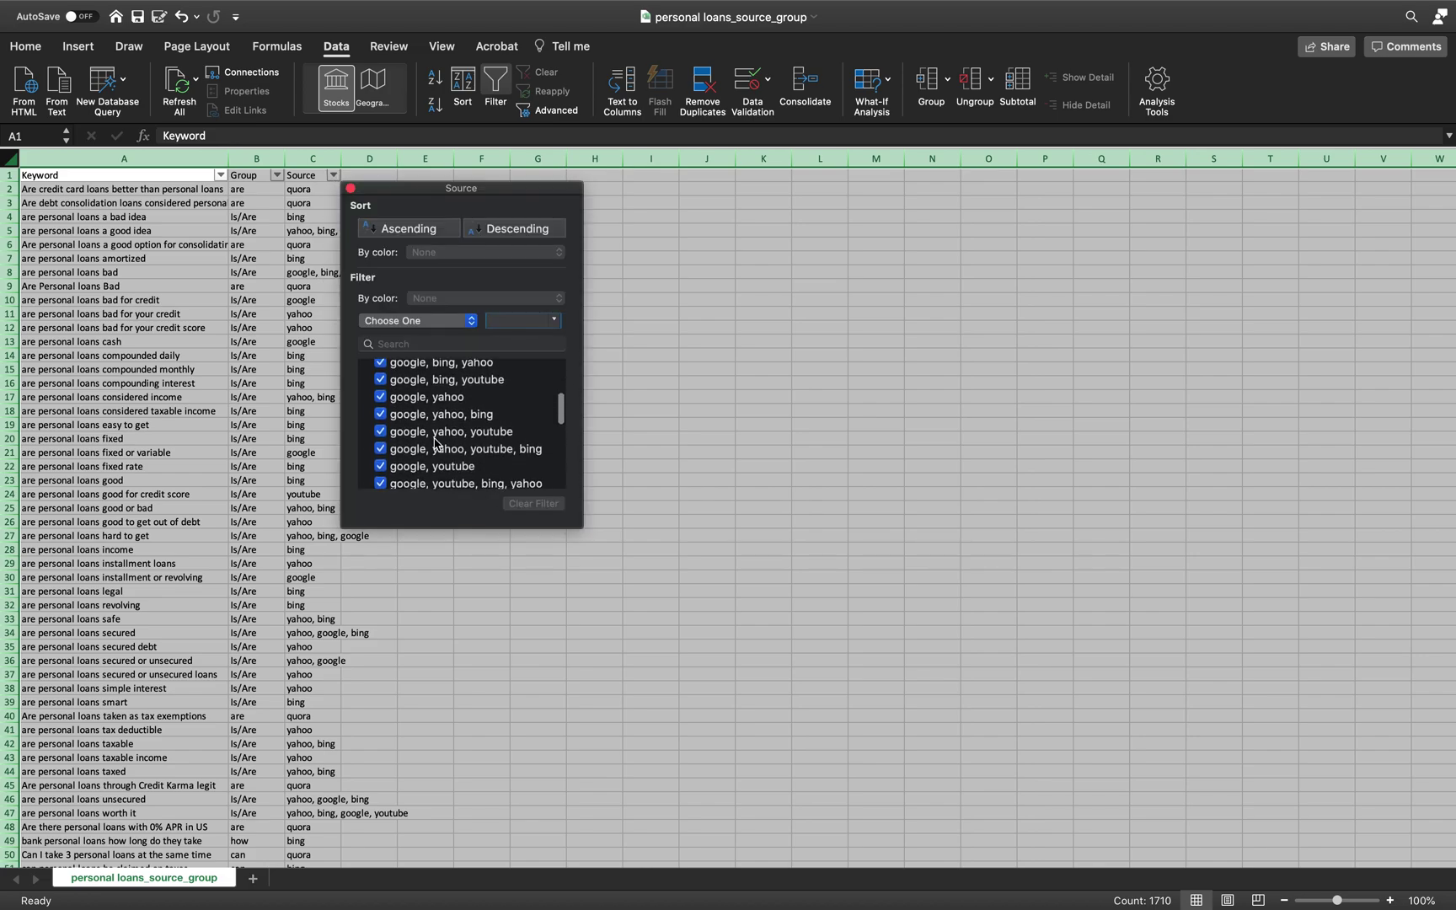
pyautogui.scroll(2, 435, 444)
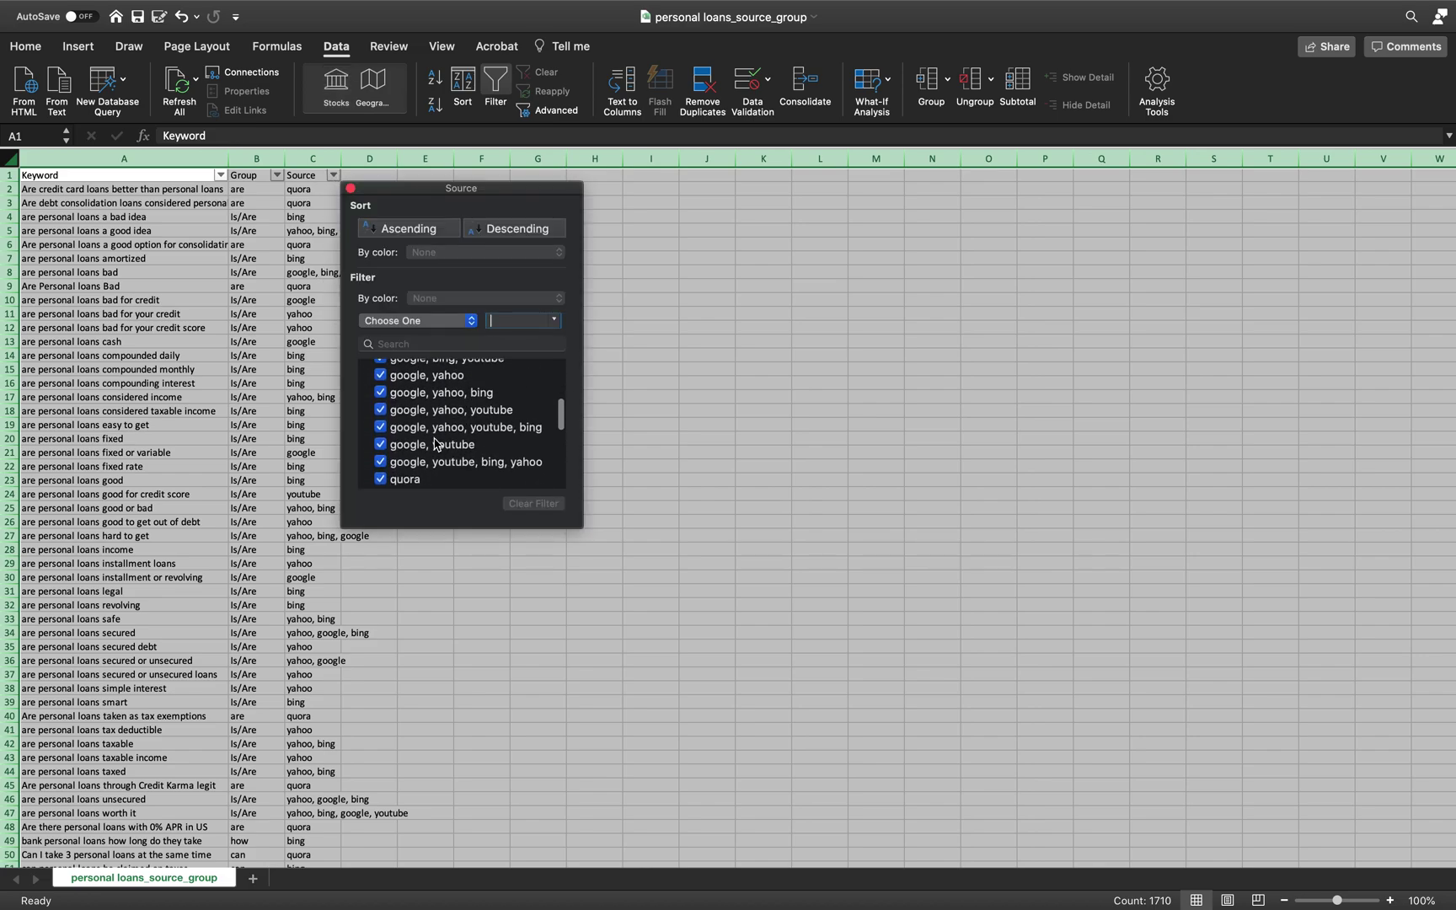
pyautogui.scroll(5, 437, 446)
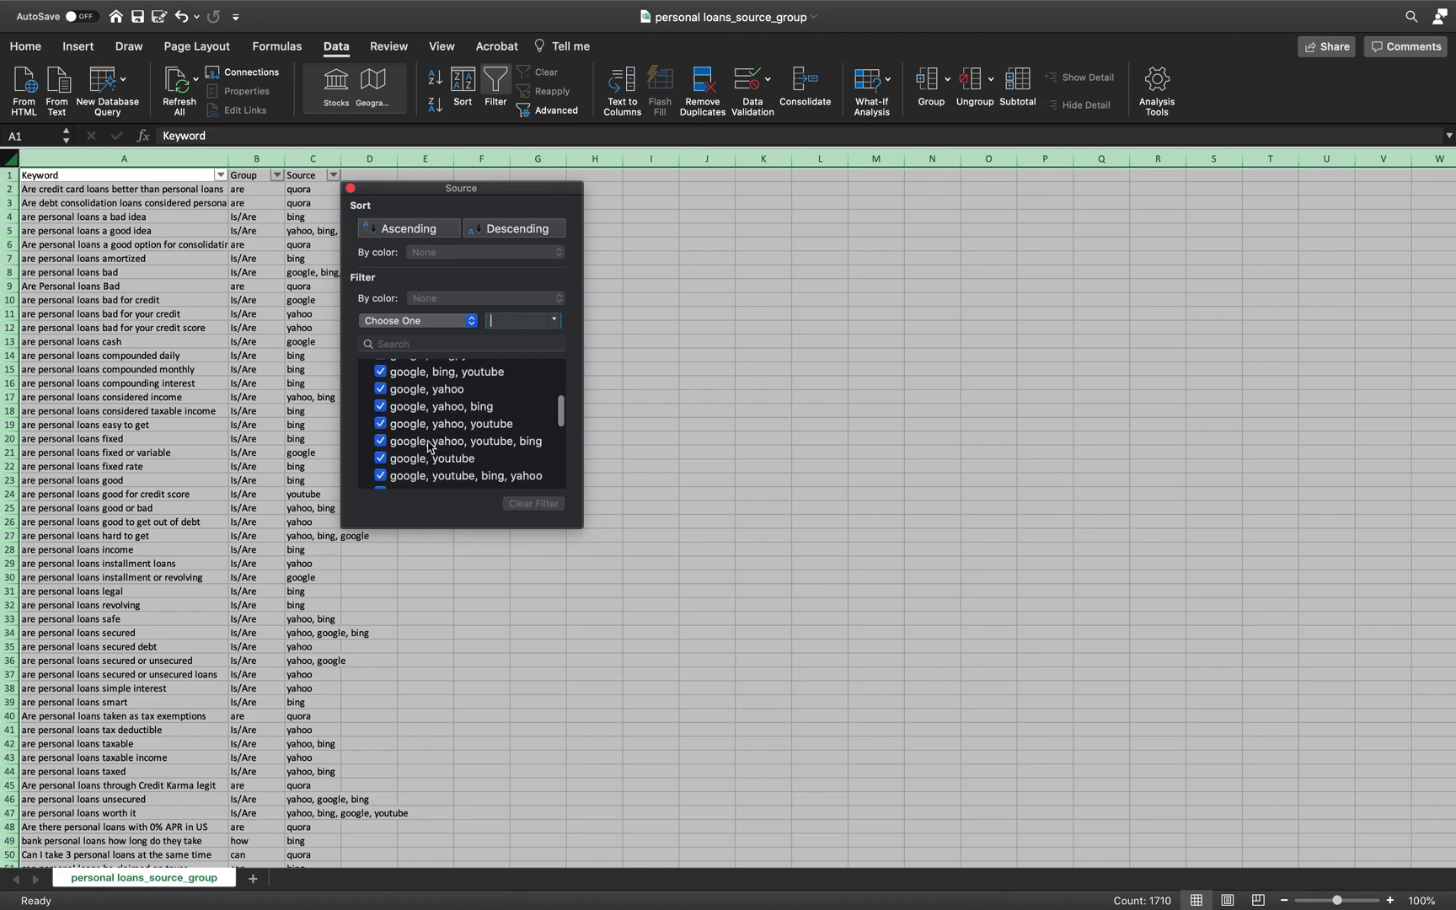
pyautogui.click(469, 345)
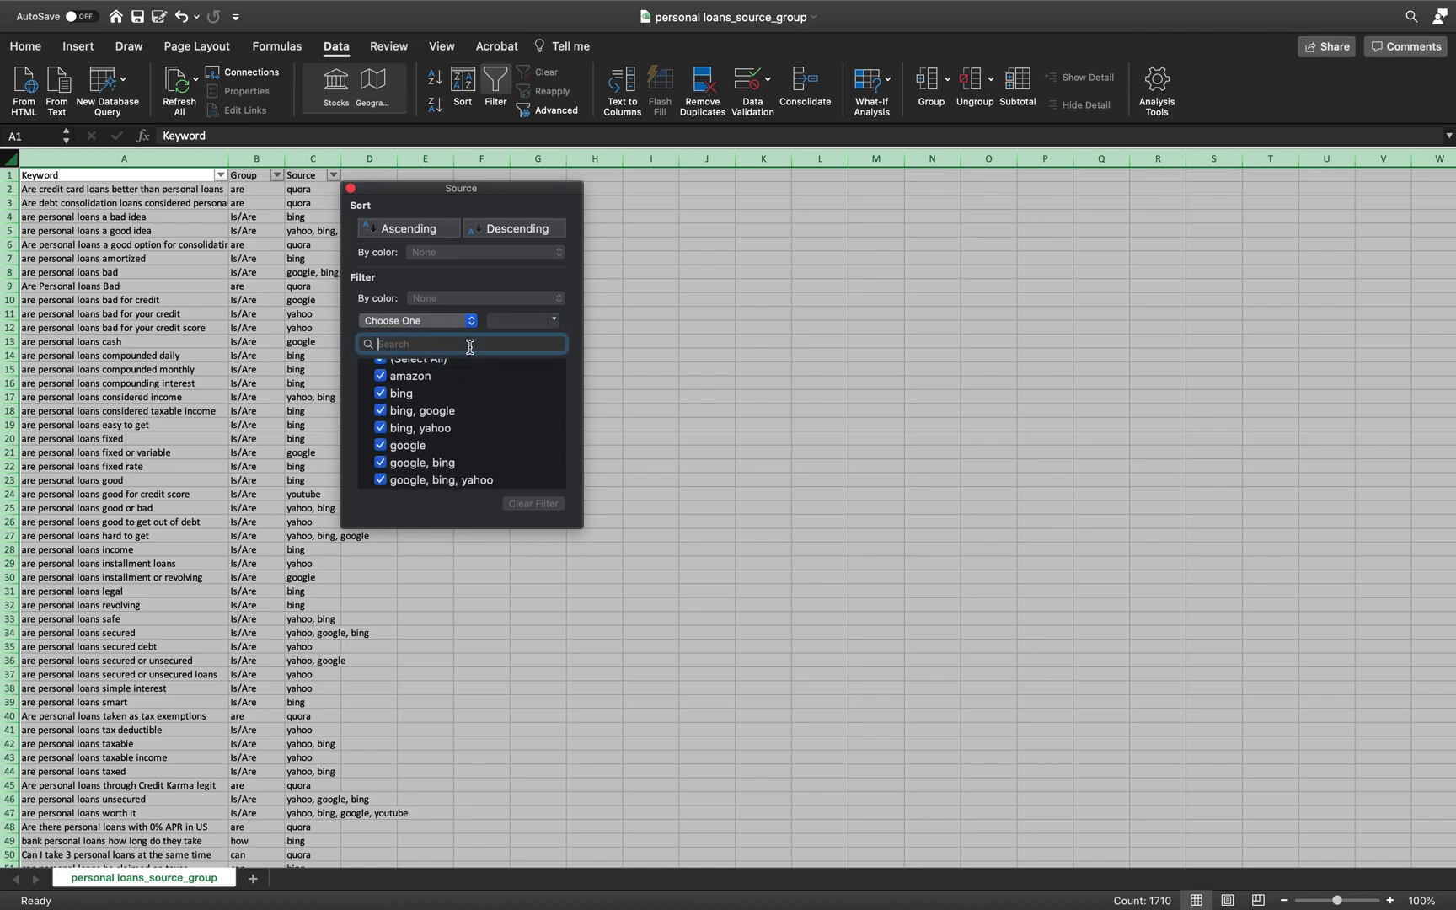
pyautogui.write('qu')
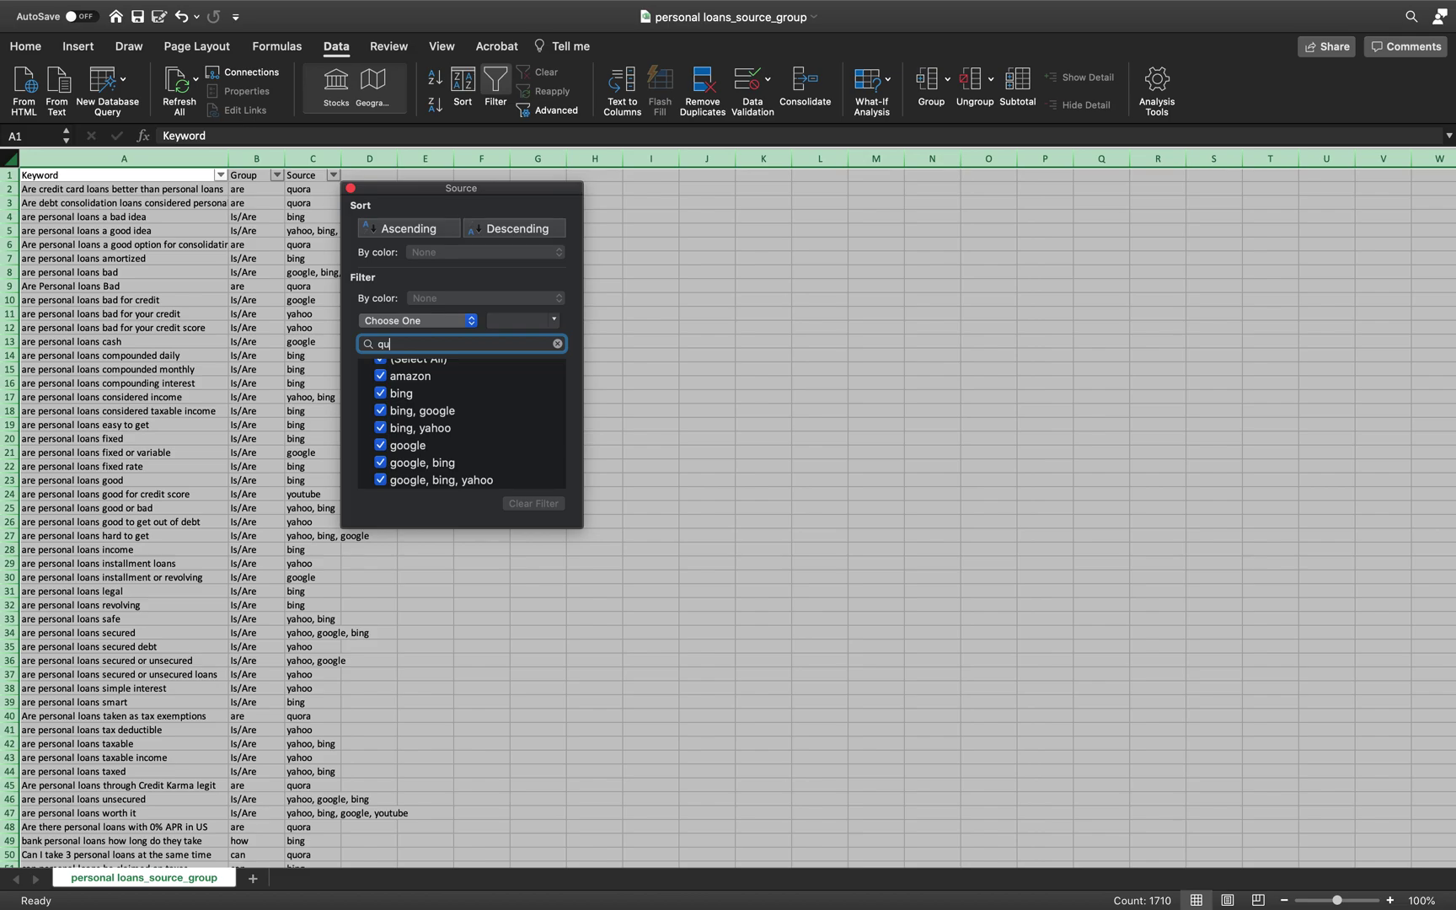
pyautogui.write('o')
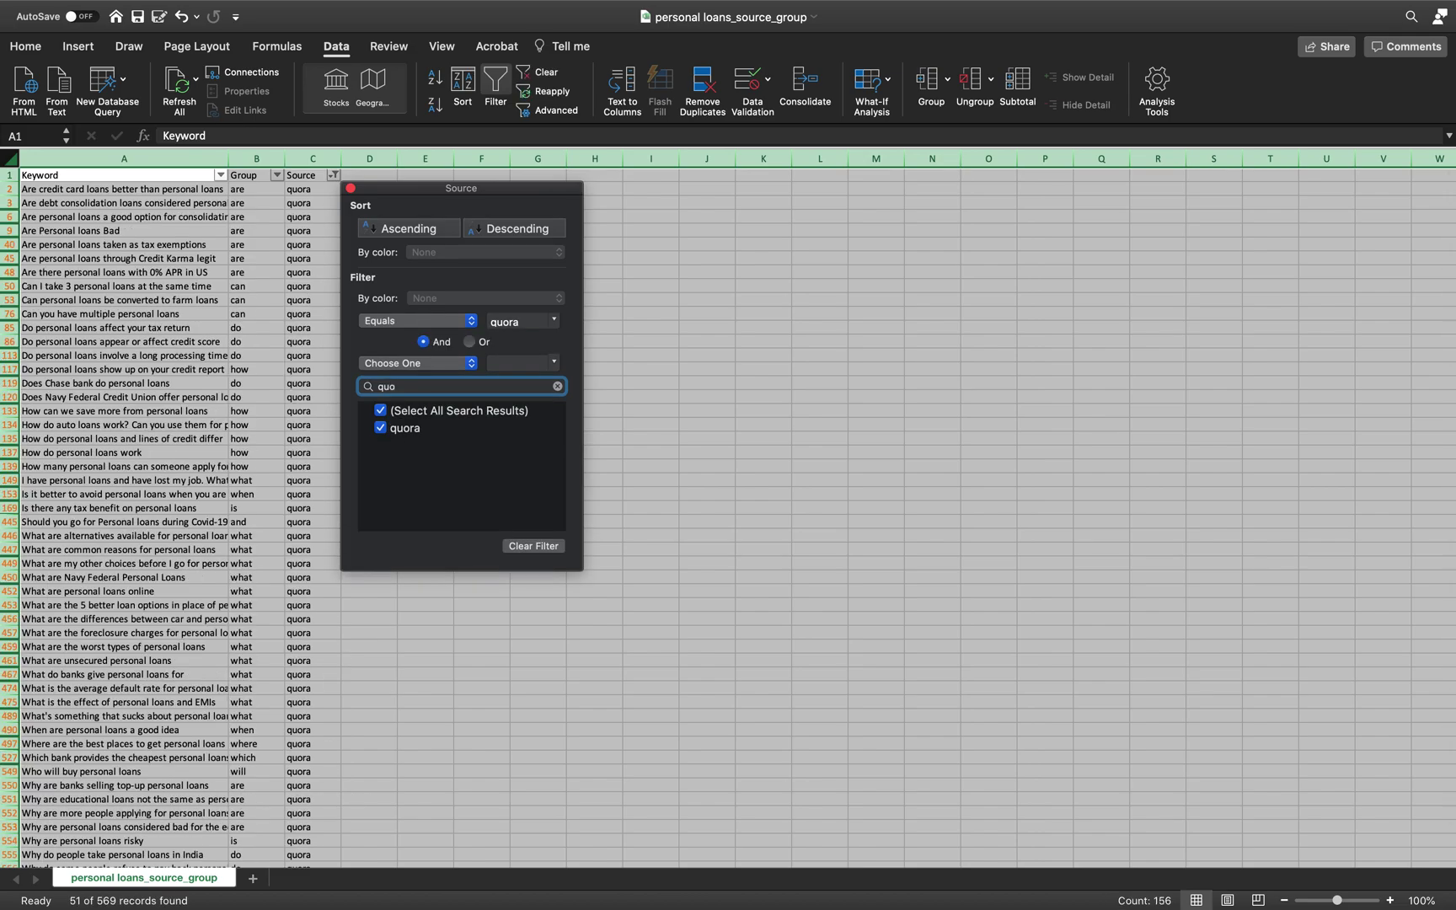
pyautogui.scroll(-10, 243, 319)
pyautogui.scroll(7, 240, 326)
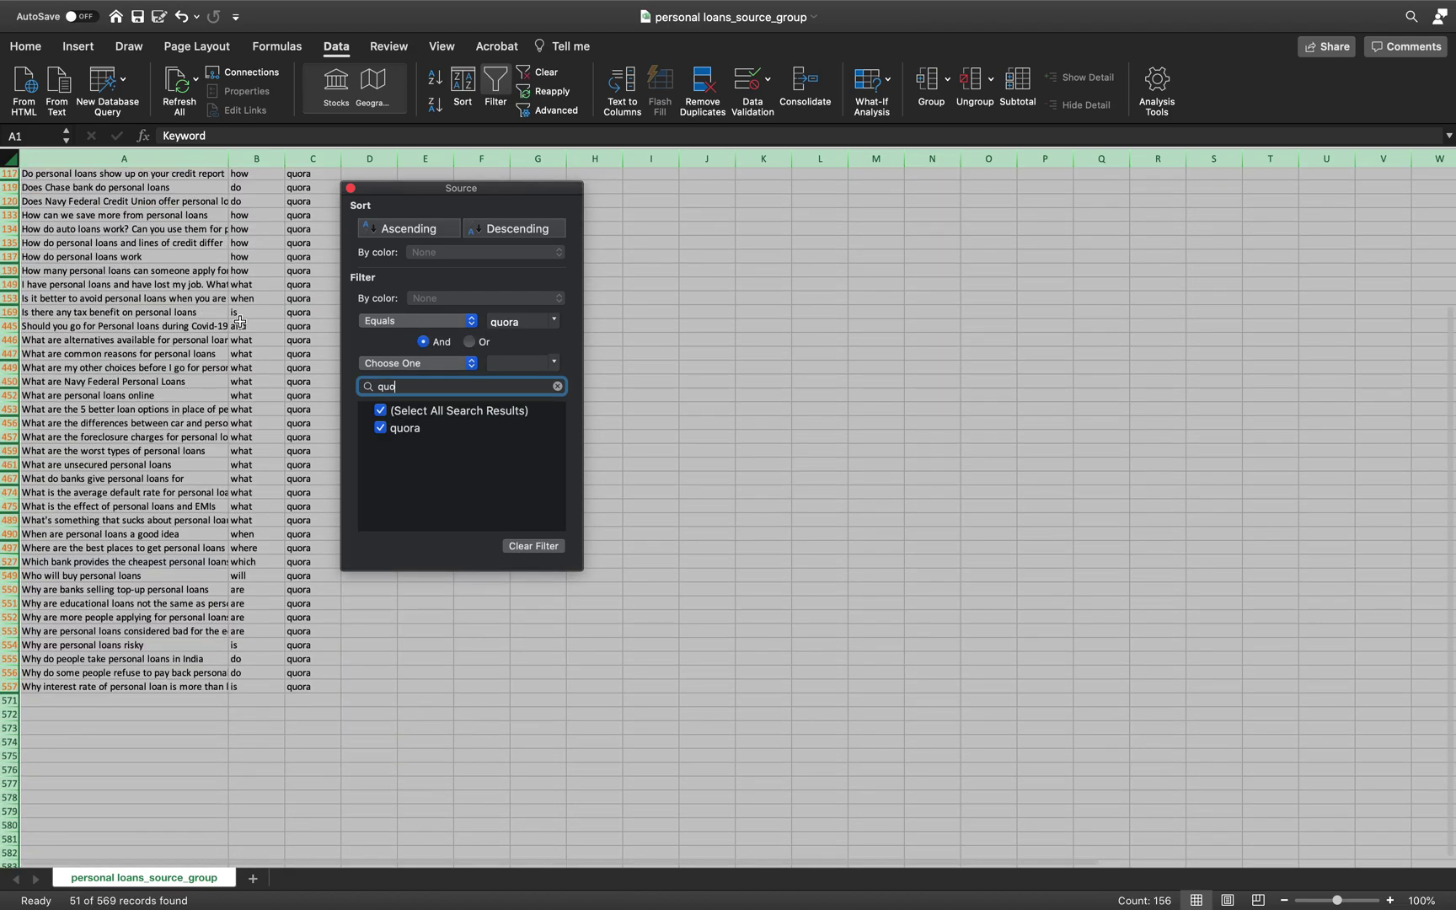
pyautogui.click(350, 188)
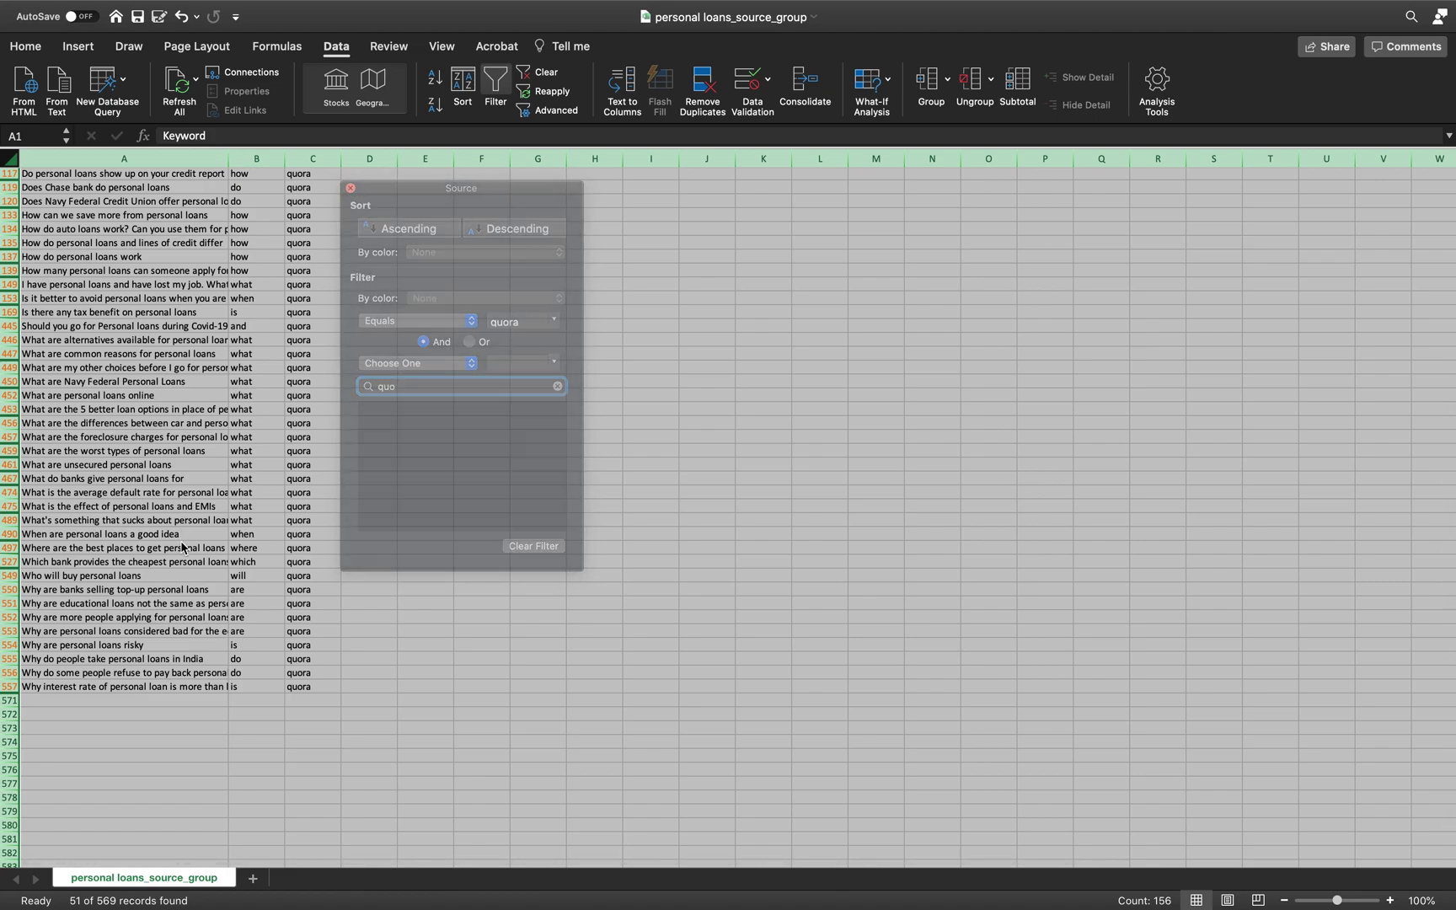
# Copy all the filtered Quora keywords from the Keyword column and return to the start of the allintitle.co report in Safari
pyautogui.moveTo(143, 687); pyautogui.dragTo(118, 193)
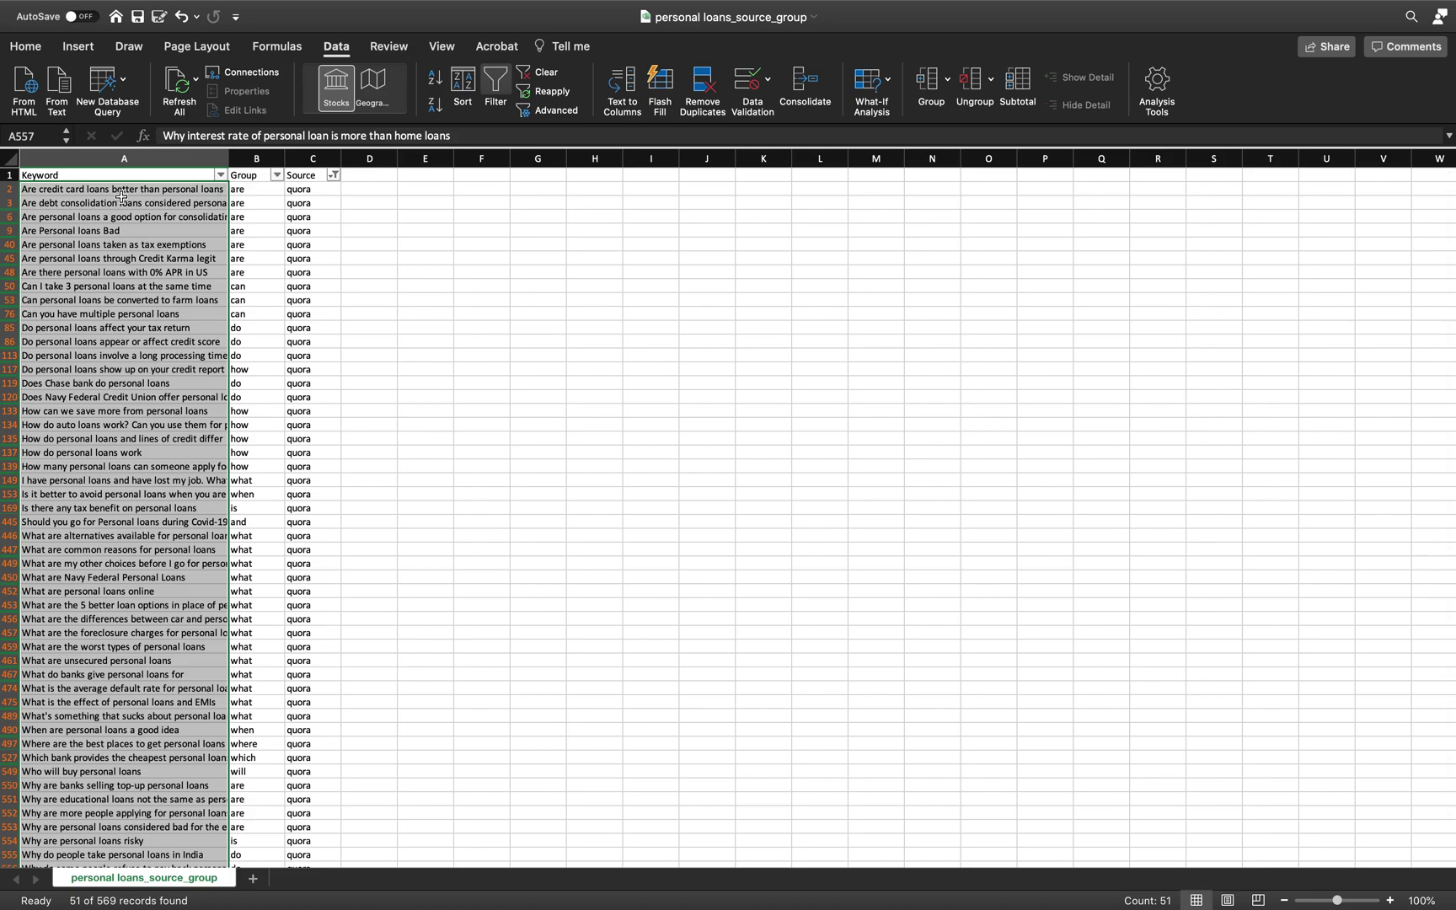
pyautogui.press('super+c')
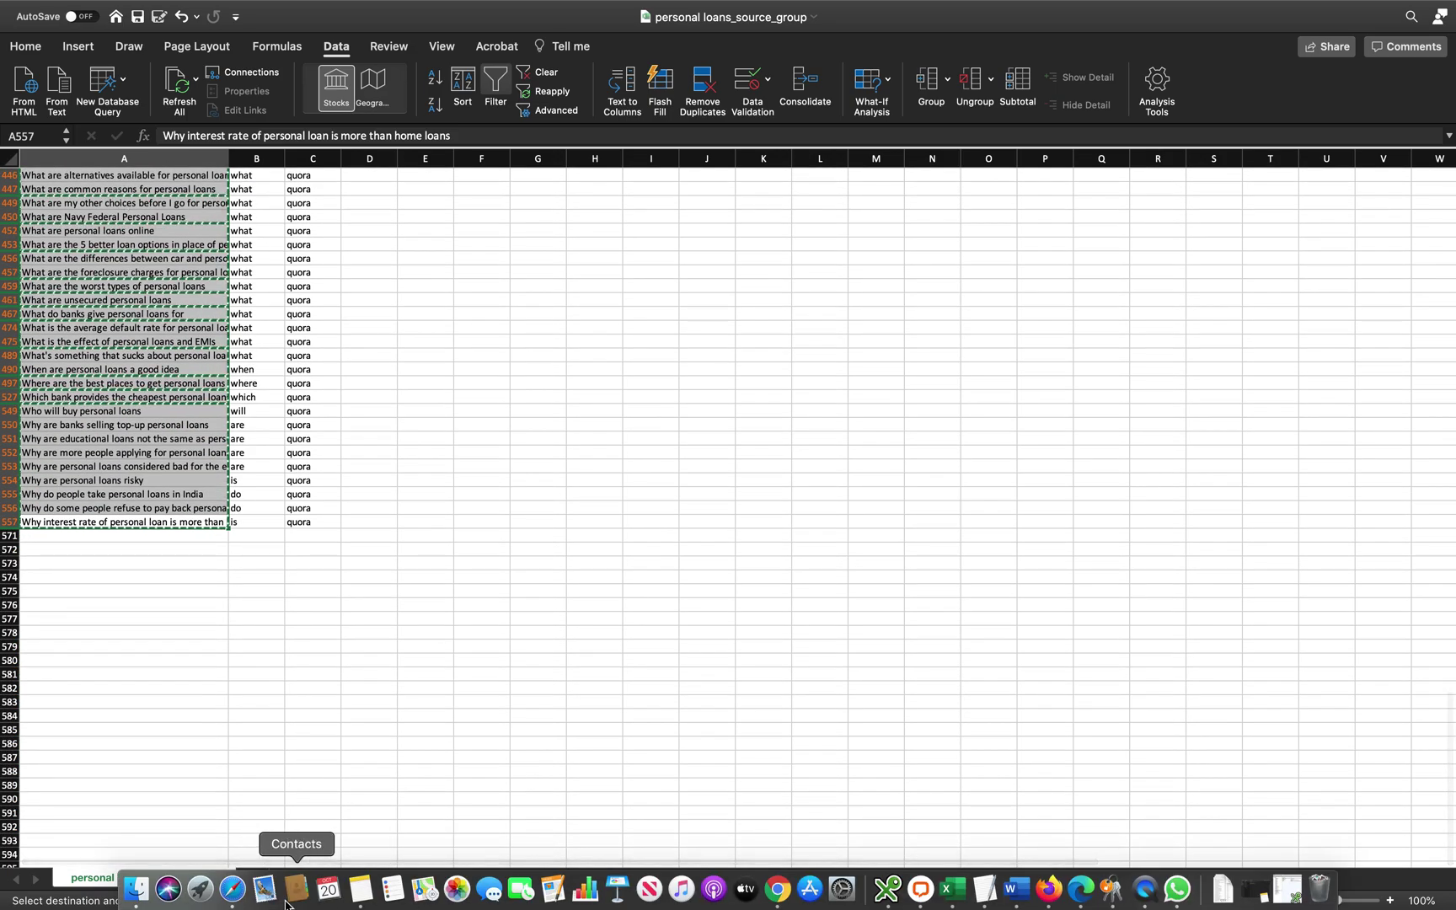
pyautogui.hotkey('ctrl', 'Right')
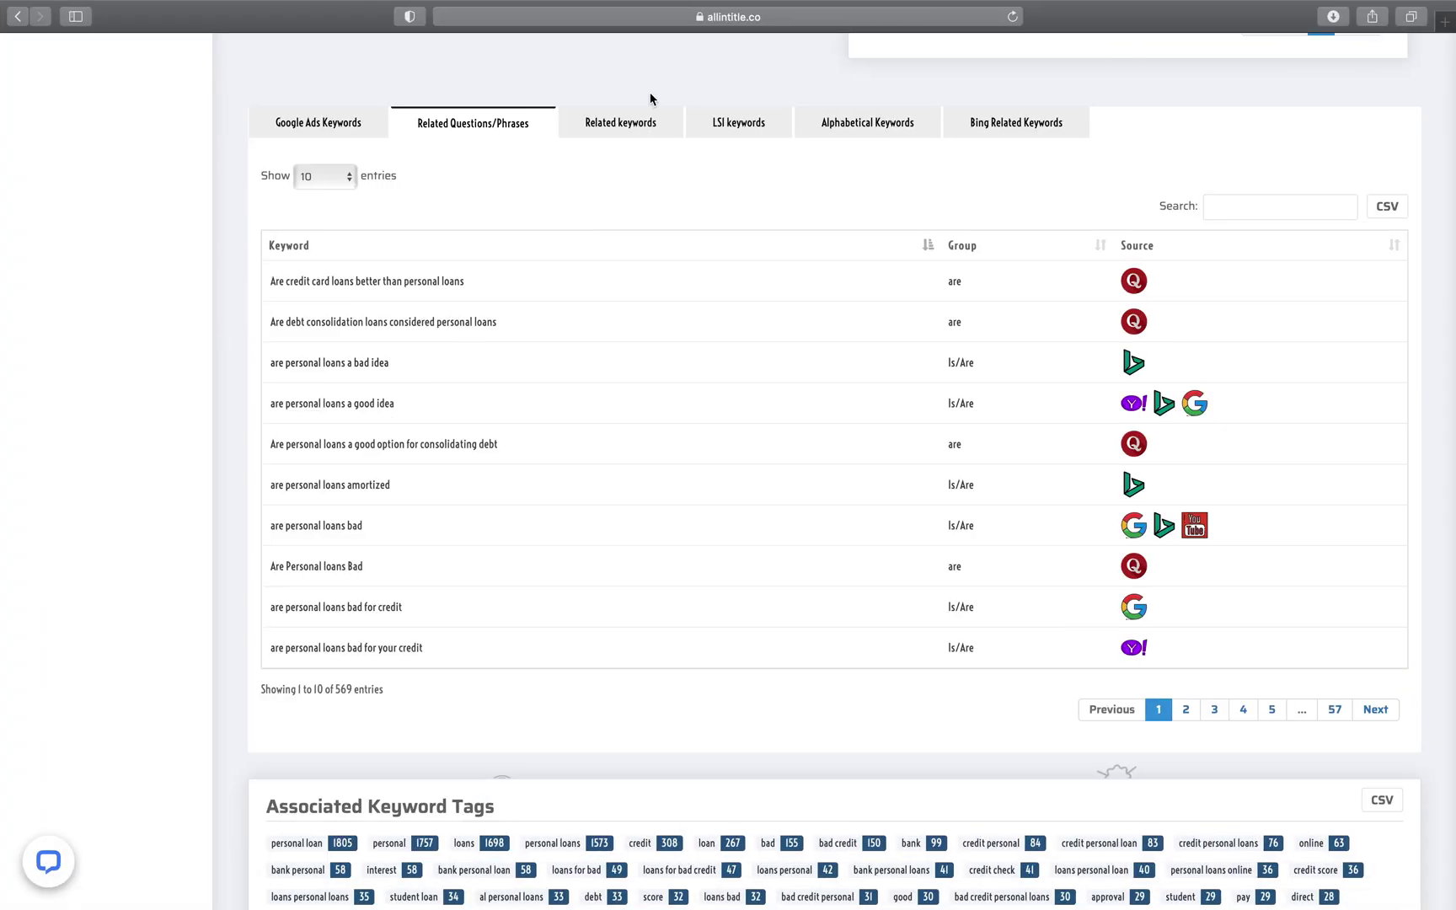
pyautogui.scroll(10, 650, 92)
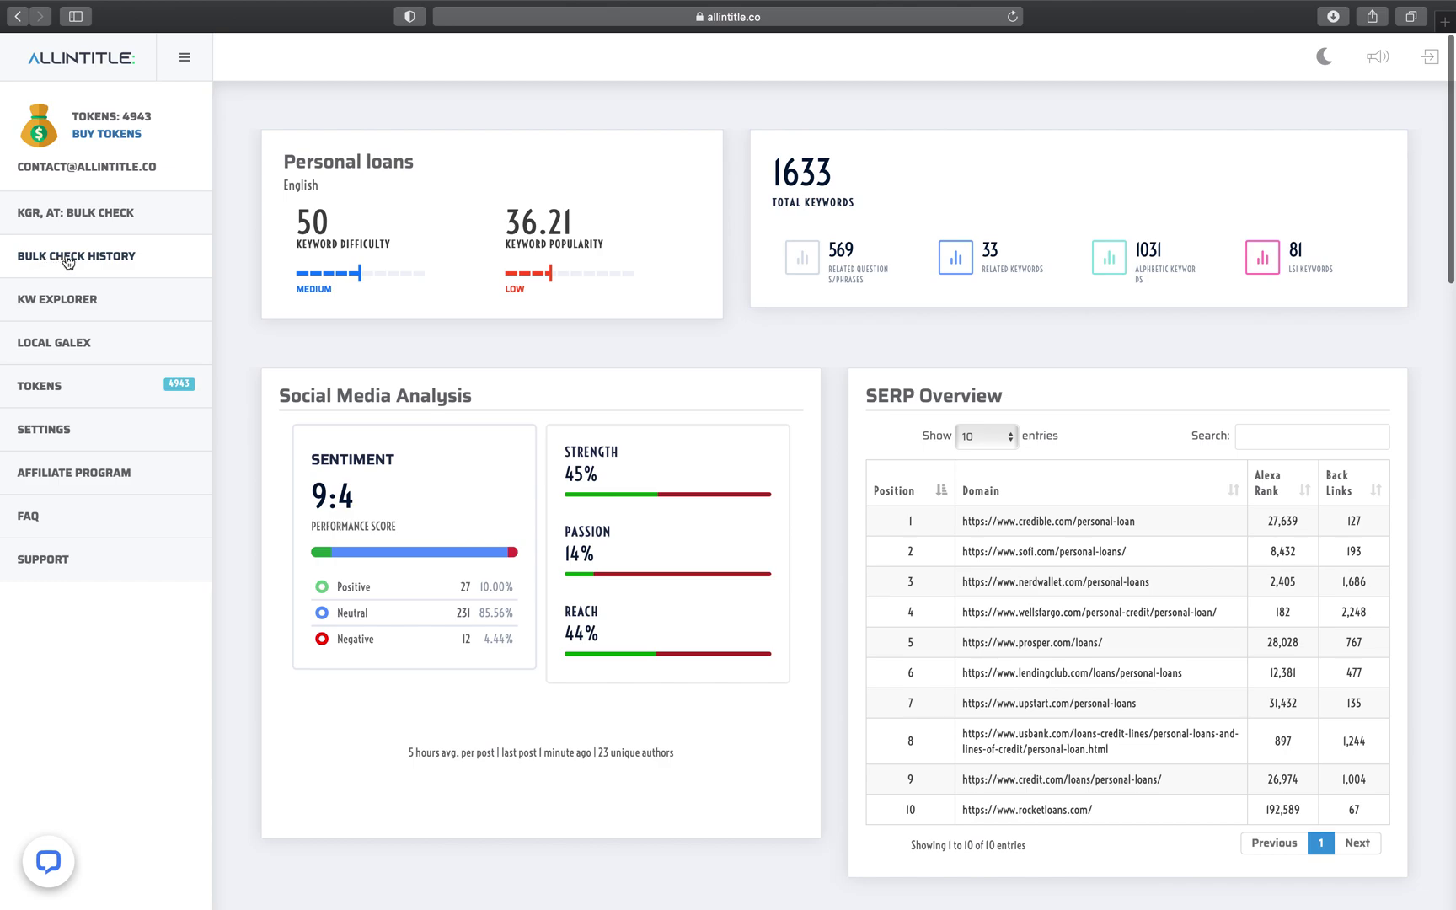
# Open the KGR, AT: Bulk Check page in a new browser tab and switch to it
pyautogui.rightClick(64, 211)
pyautogui.click(101, 221)
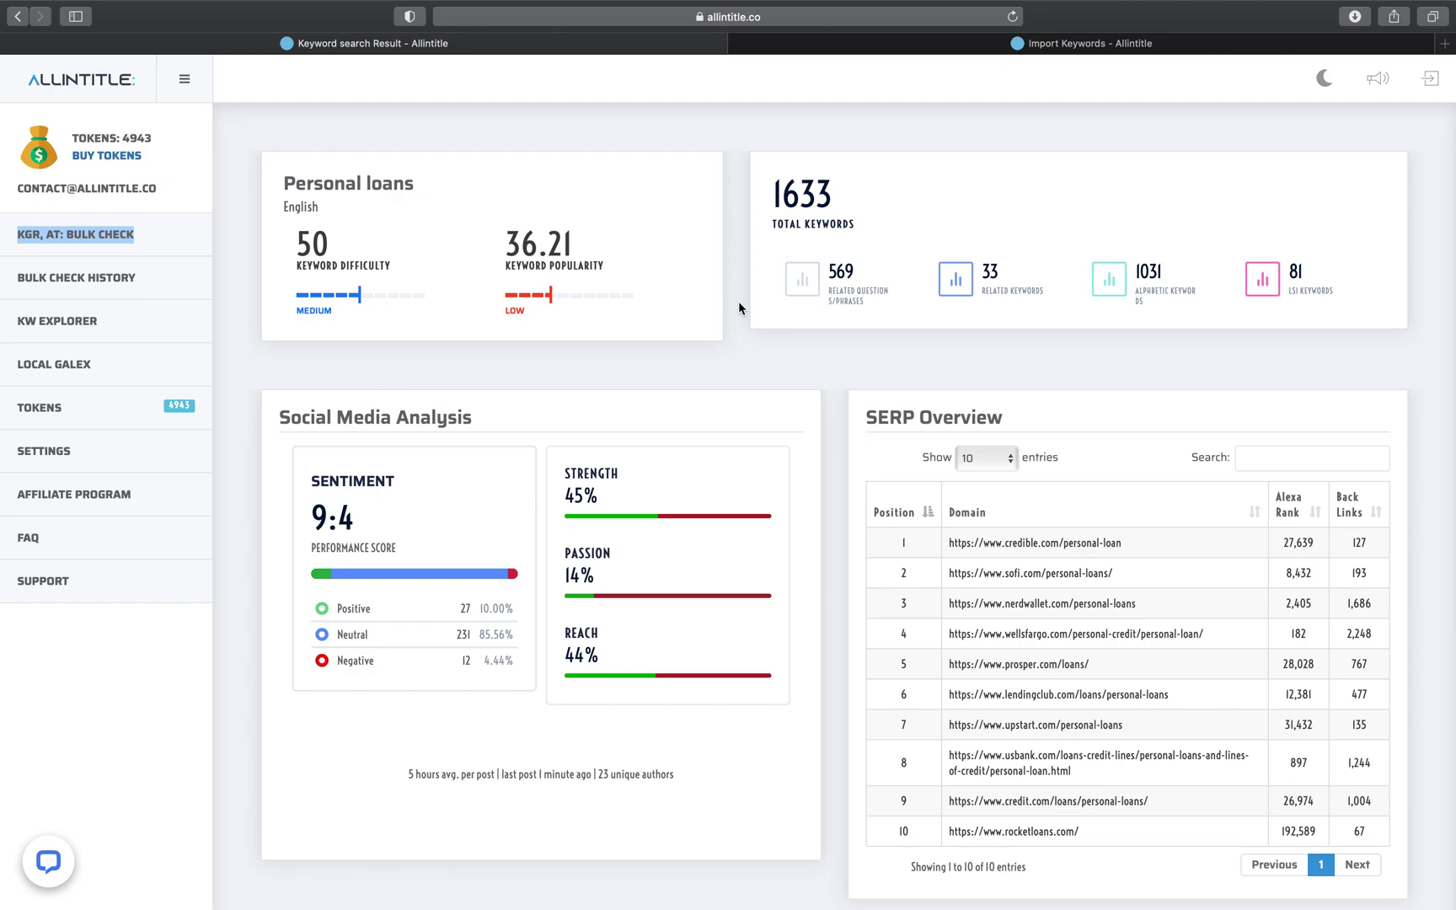
pyautogui.hscroll(1, 738, 300)
pyautogui.hscroll(1, 740, 304)
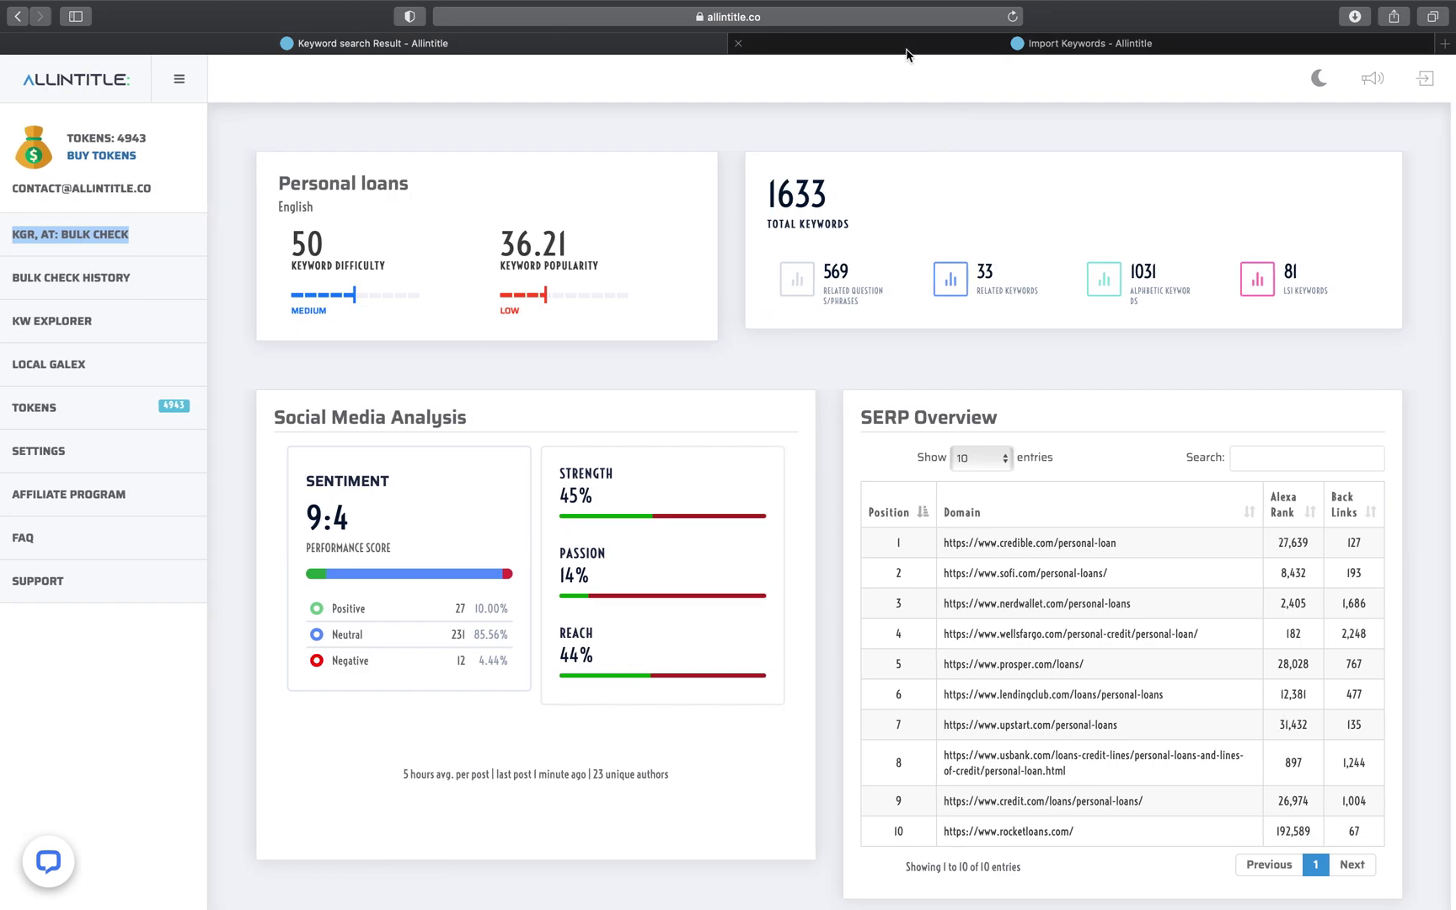
pyautogui.moveTo(901, 52)
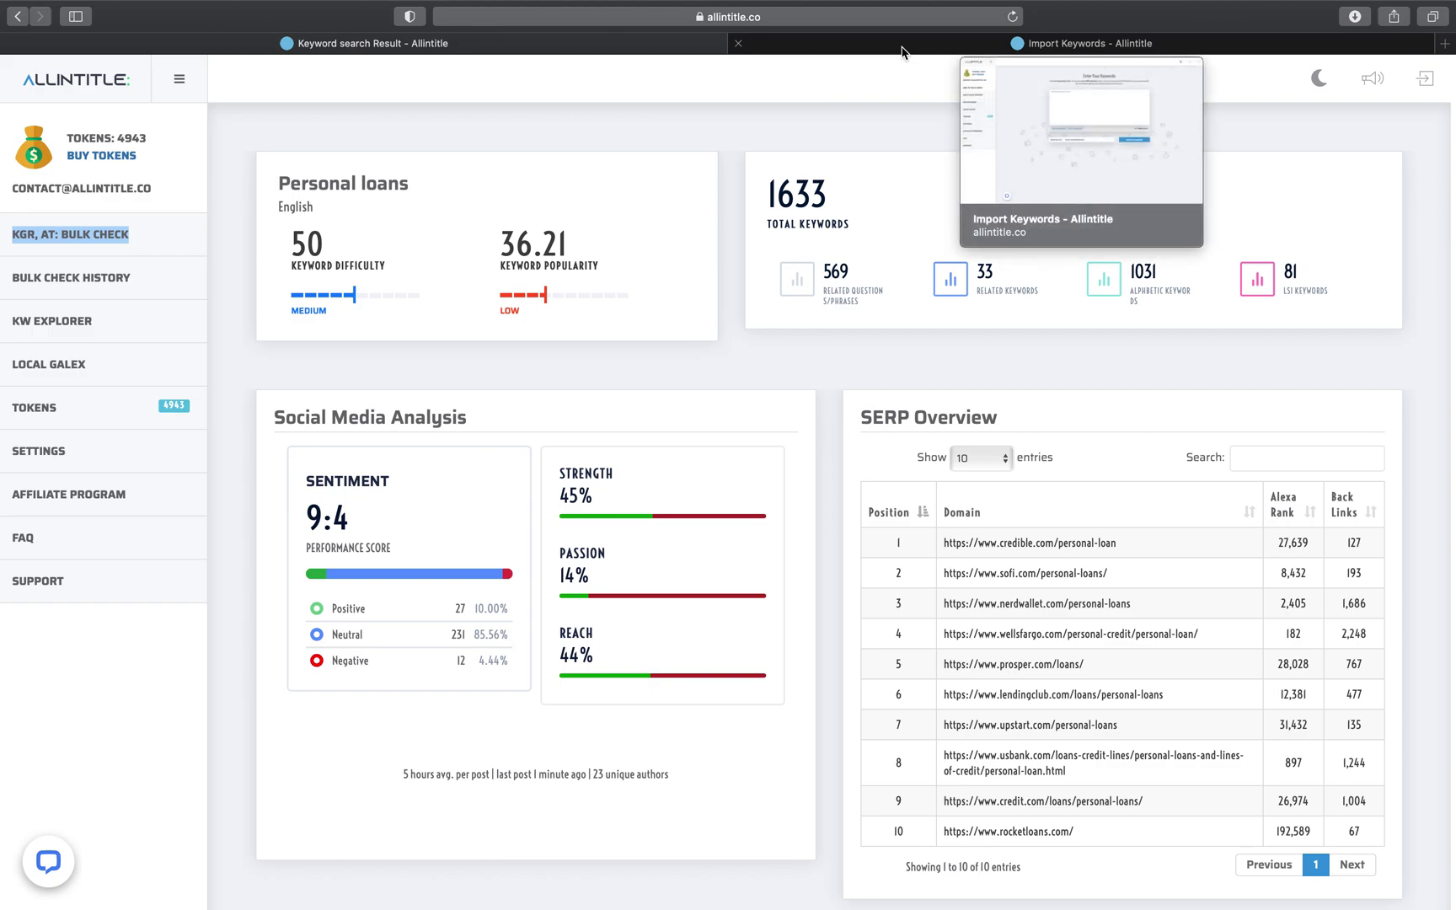
pyautogui.click(901, 49)
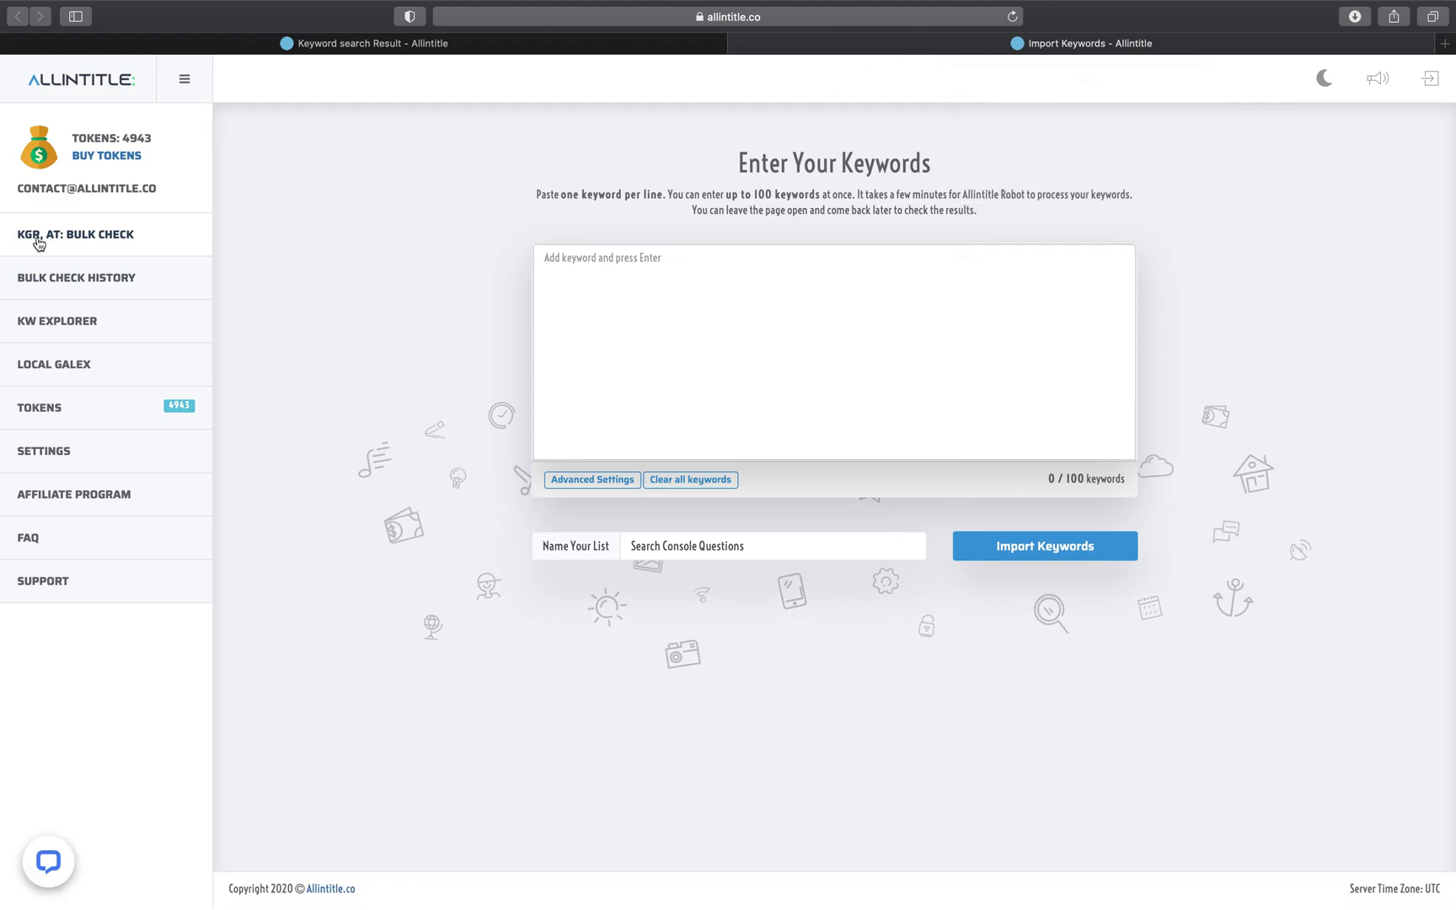
# Paste the copied Quora questions into the bulk check keyword box and look through them to the end
pyautogui.click(591, 261)
pyautogui.press('super+v')
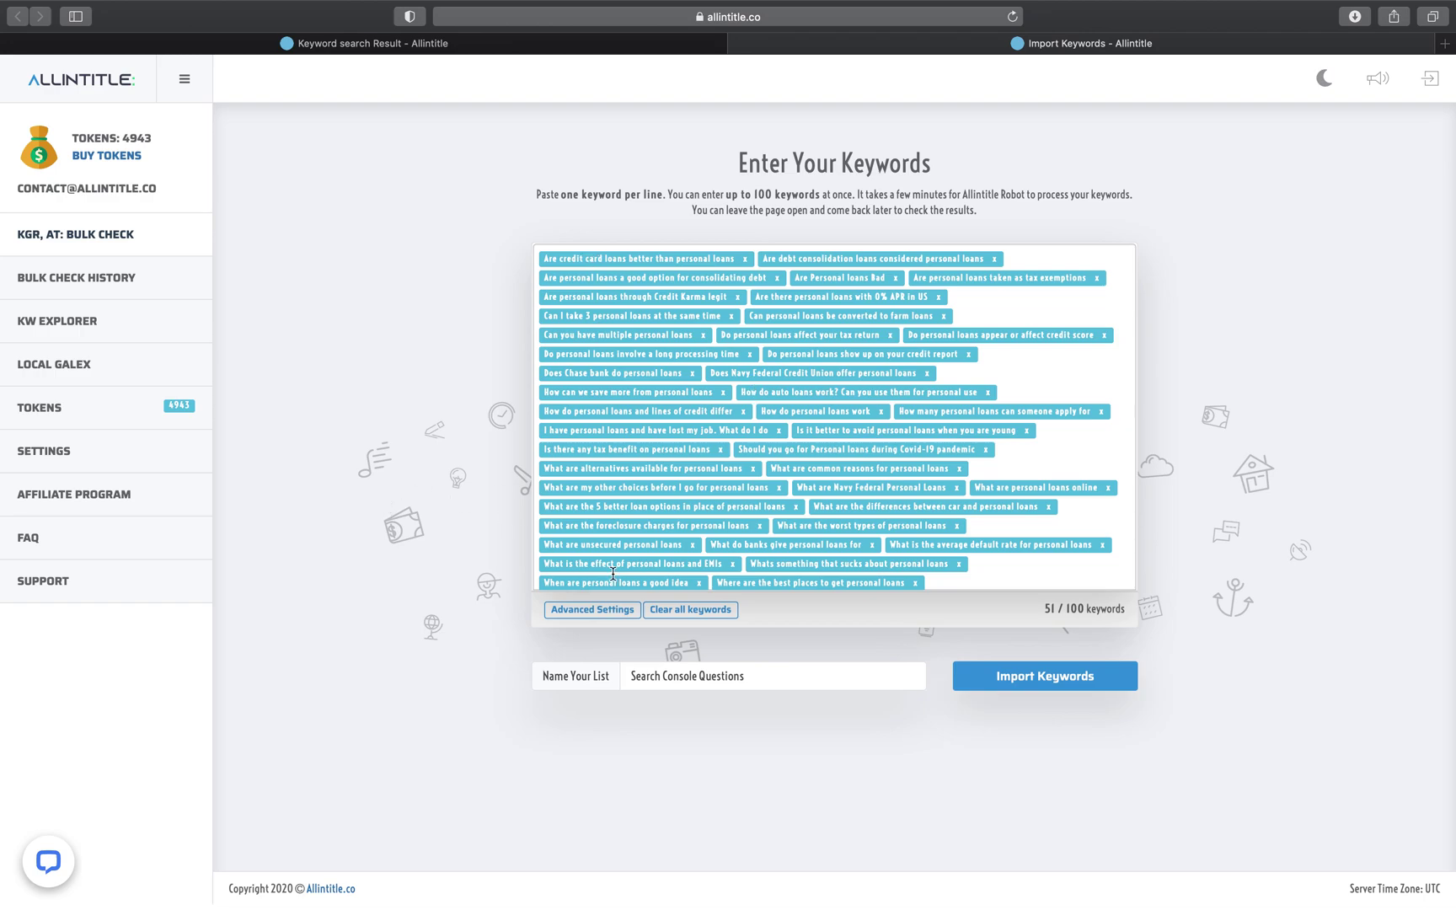
pyautogui.scroll(-3, 613, 573)
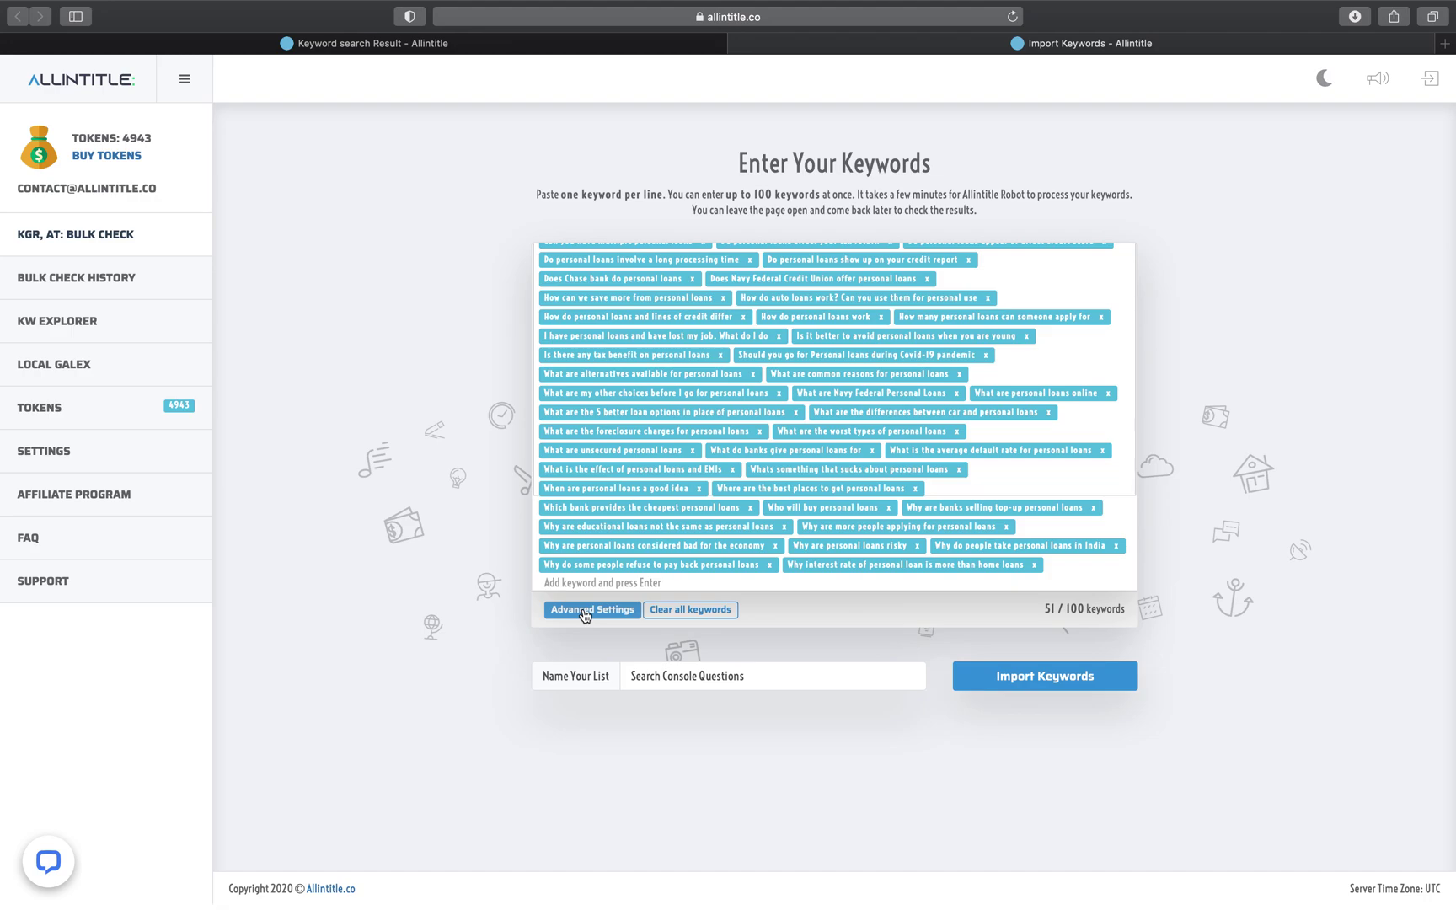
# Show the advanced settings for the bulk check and set the desired location to Toronto, ON, Canada
pyautogui.click(585, 614)
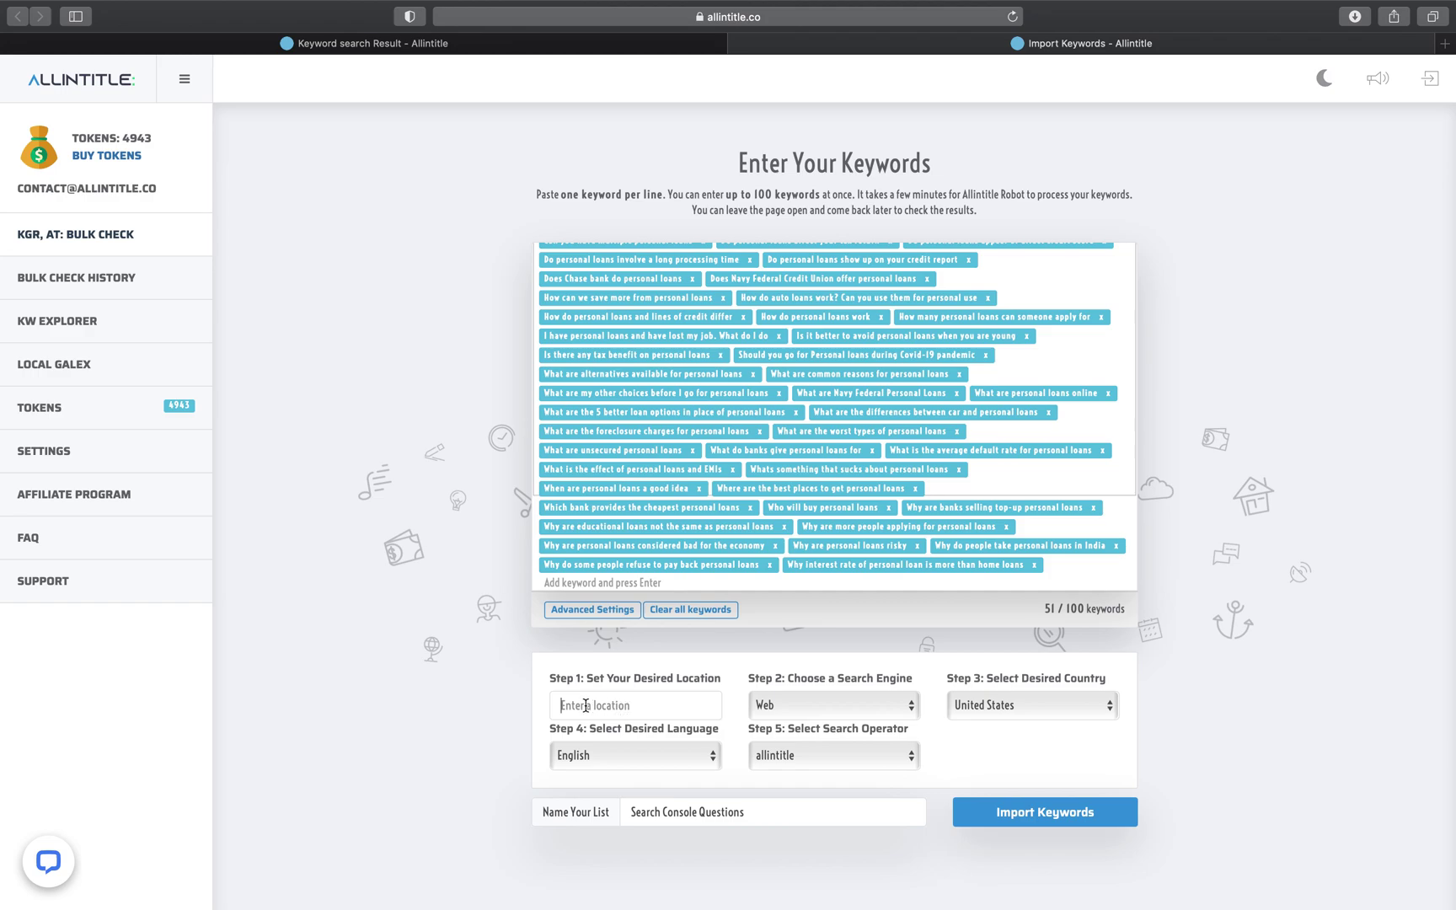
pyautogui.click(585, 705)
pyautogui.write('torno')
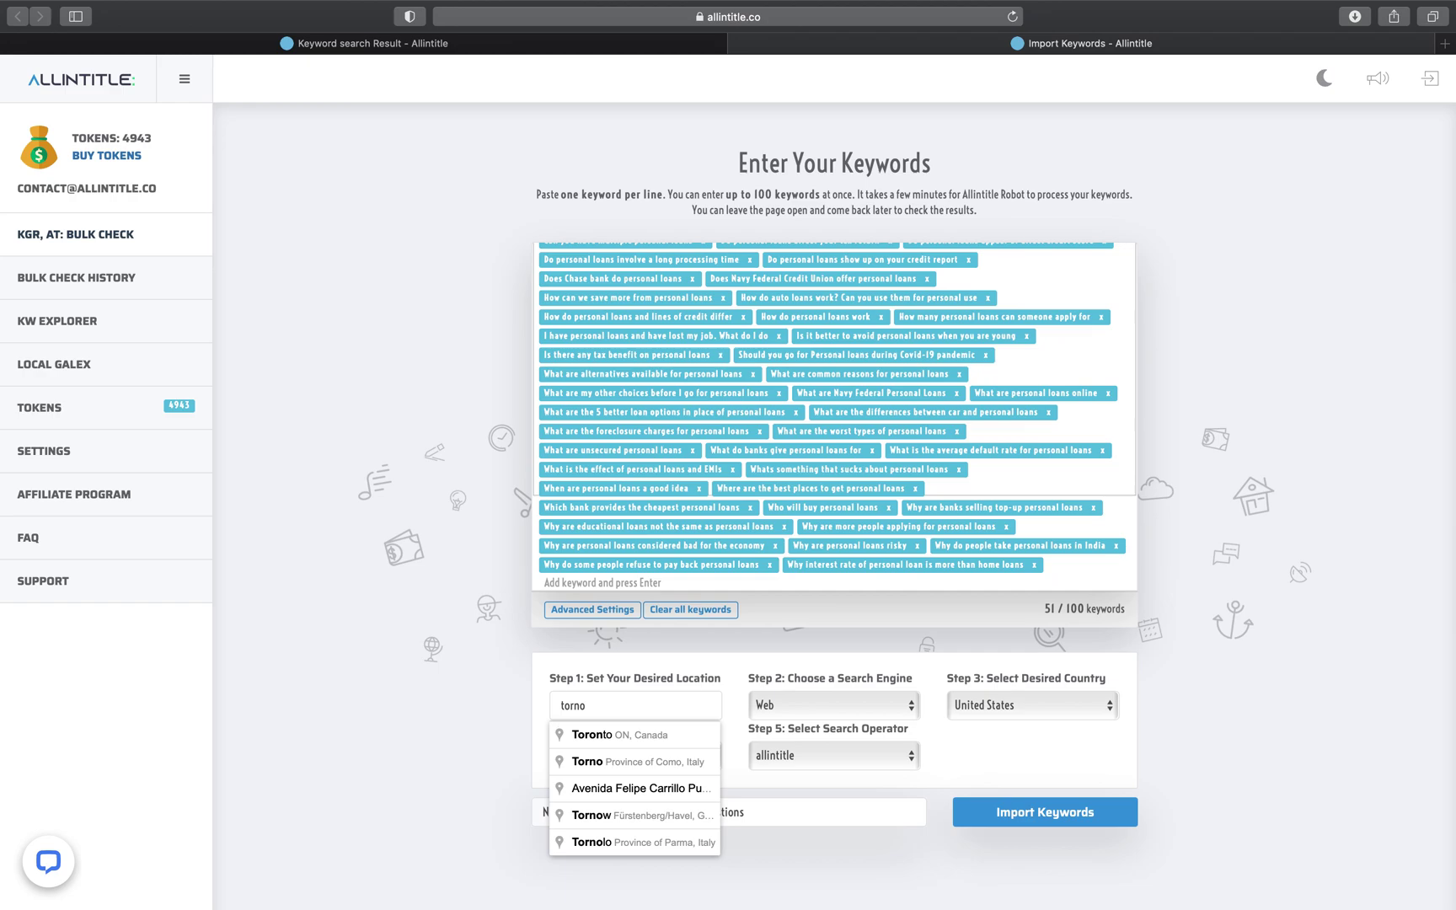
pyautogui.click(608, 735)
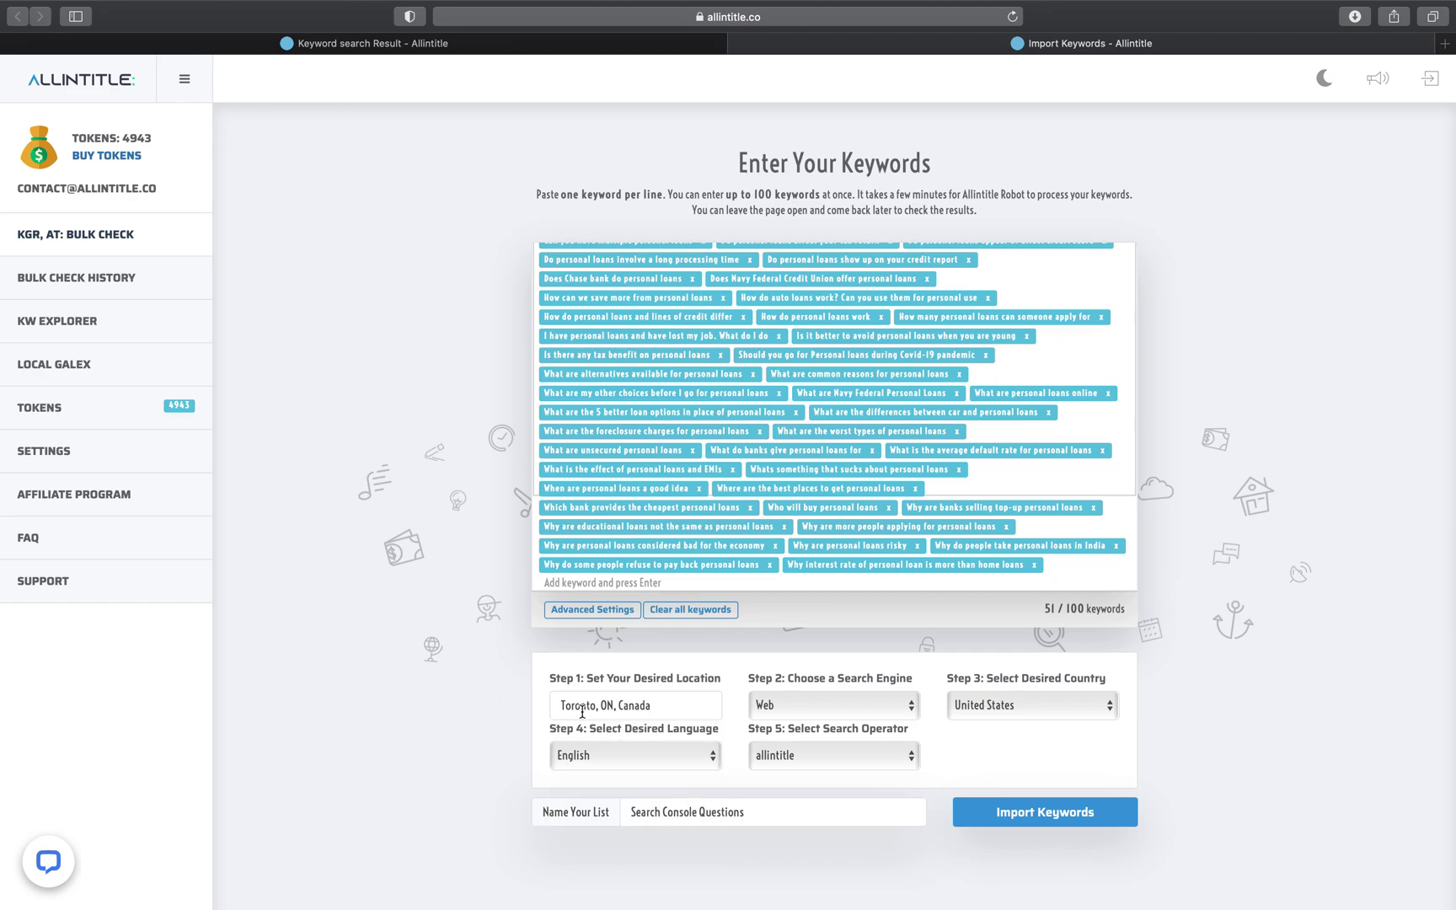
pyautogui.moveTo(664, 706); pyautogui.dragTo(453, 699)
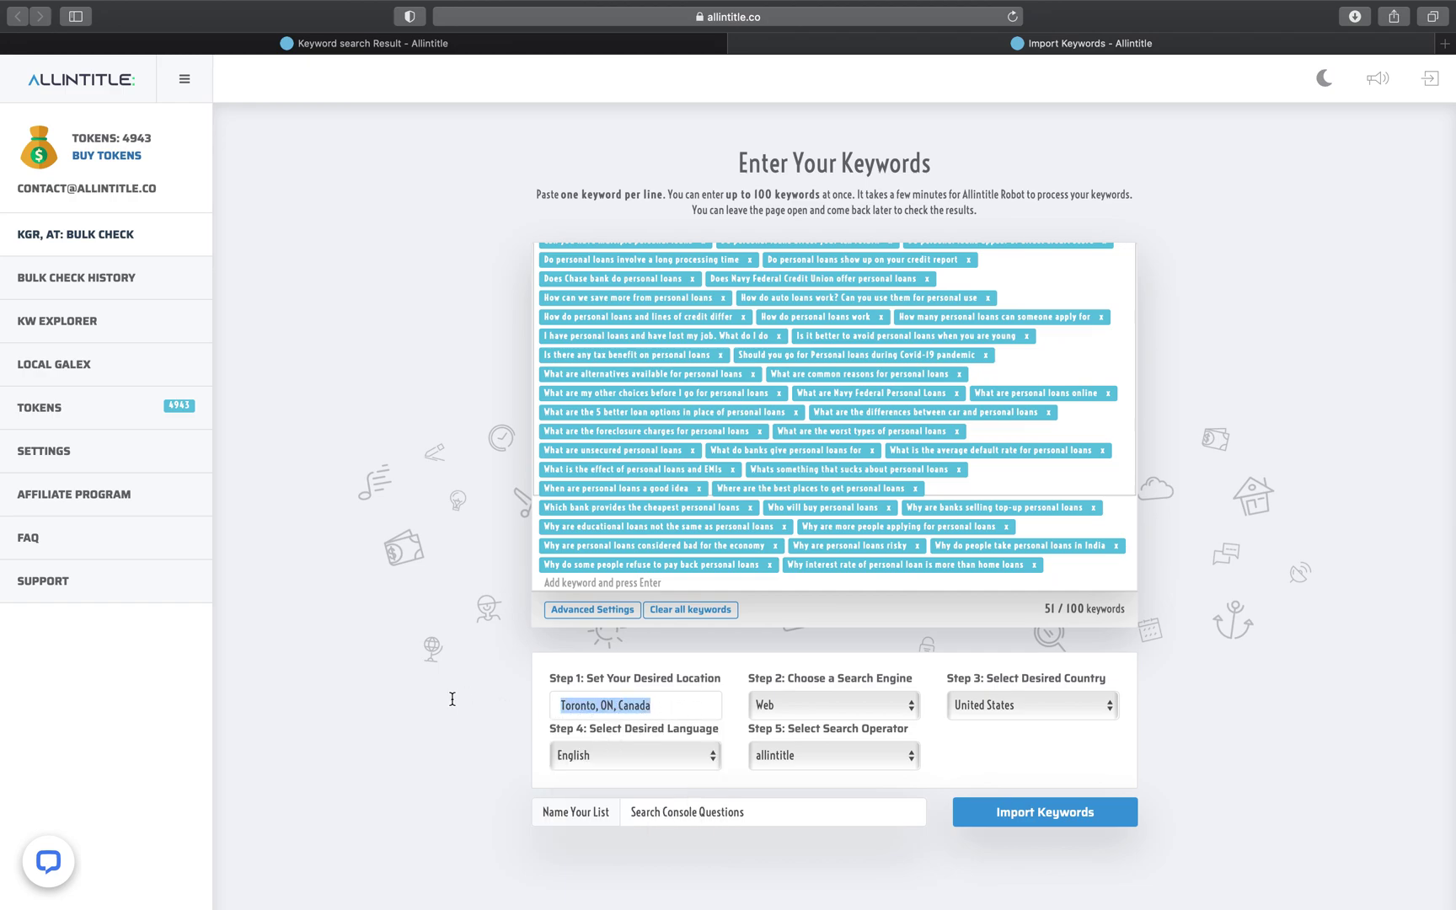
pyautogui.click(455, 706)
pyautogui.moveTo(664, 705); pyautogui.dragTo(445, 704)
# Choose Web as the search engine, Canada as the country, English as the language and allintitle as the search operator
pyautogui.click(757, 711)
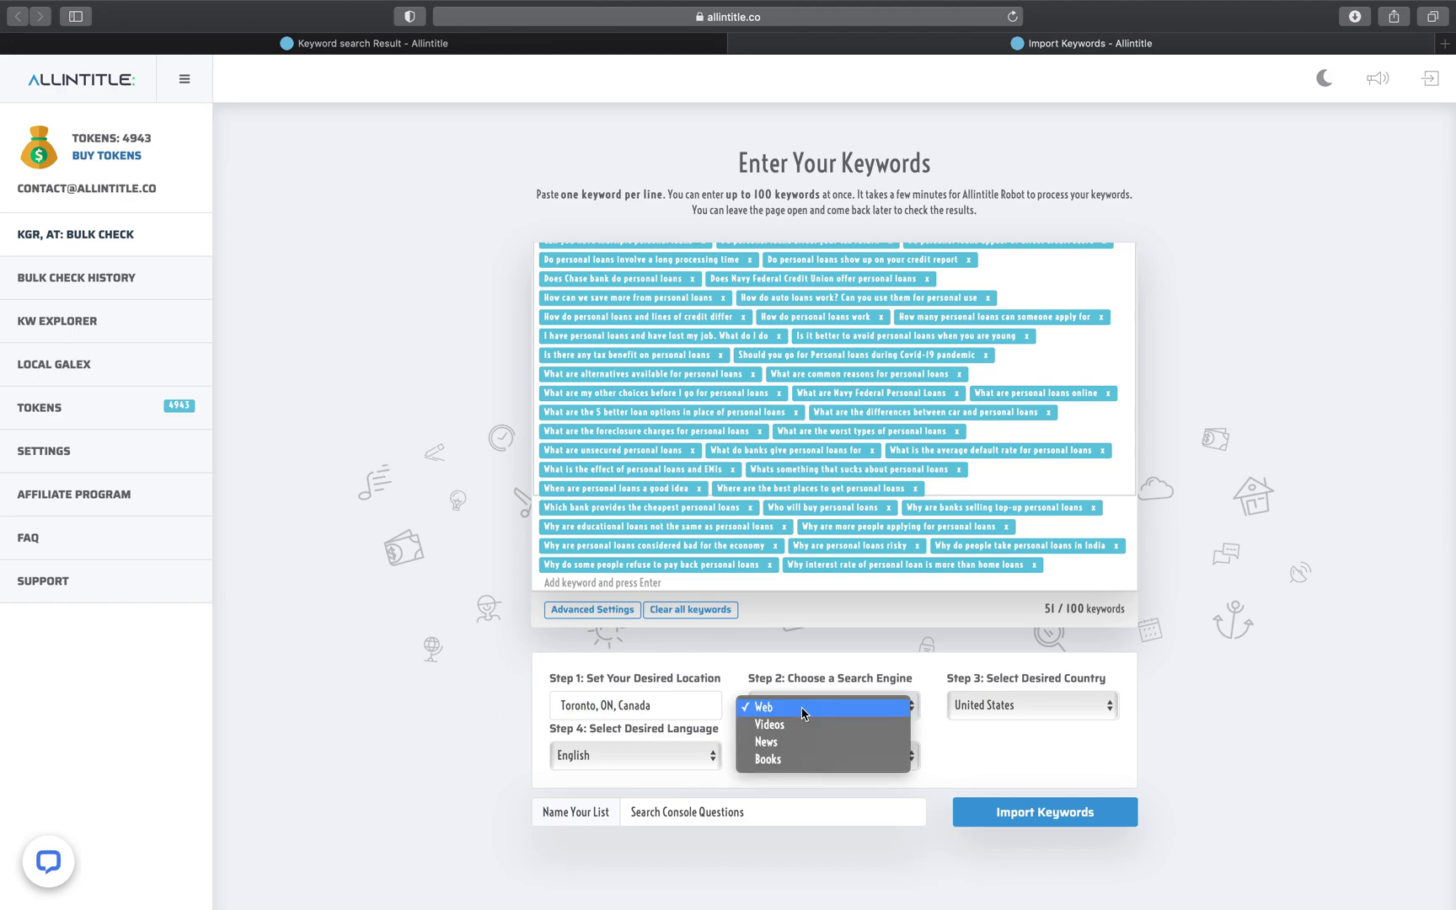
pyautogui.click(797, 706)
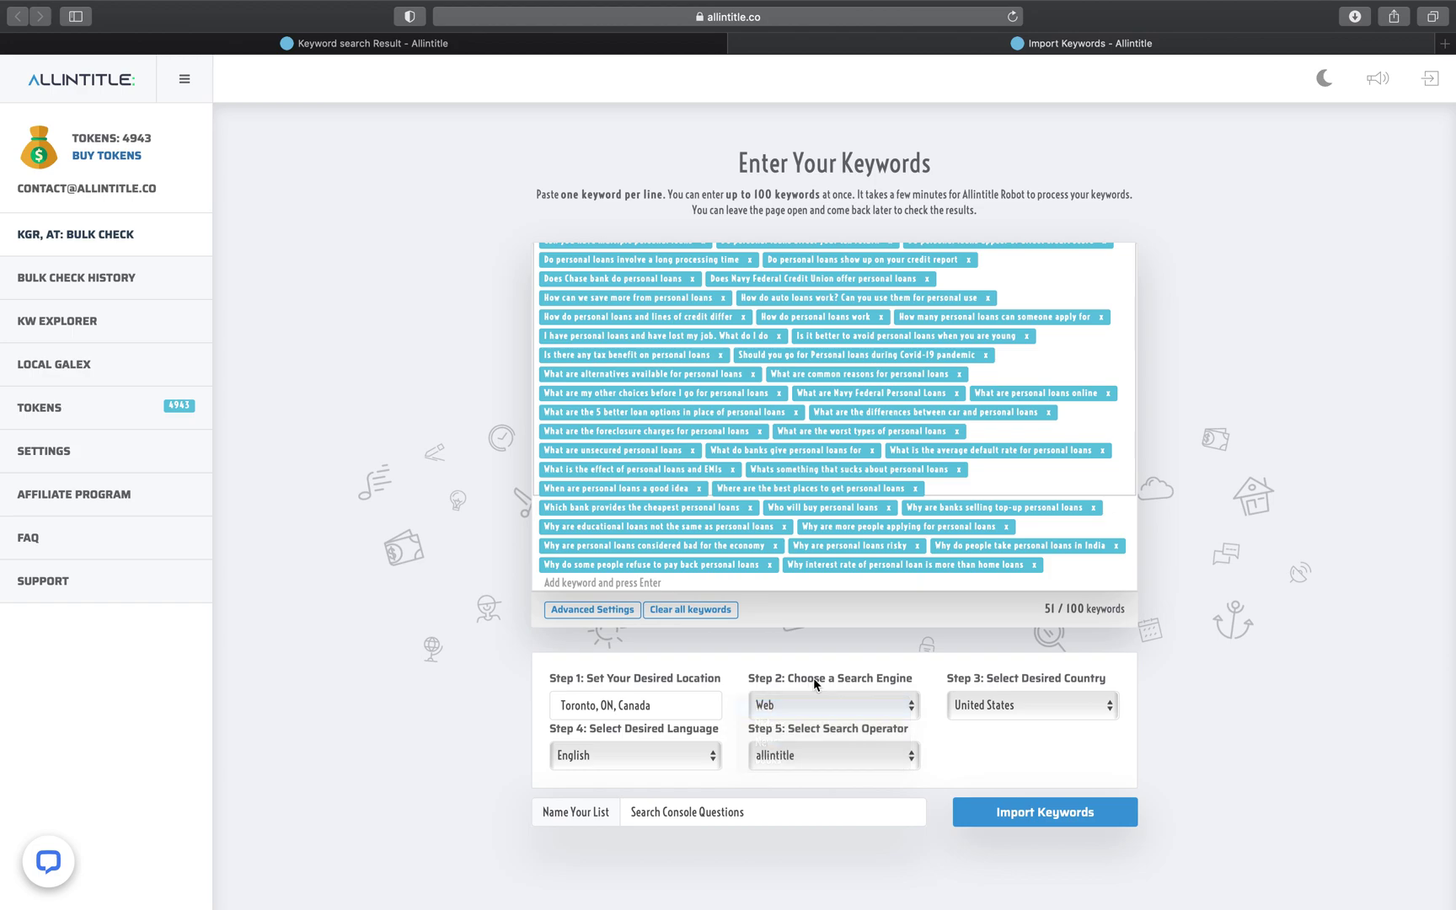
pyautogui.click(990, 709)
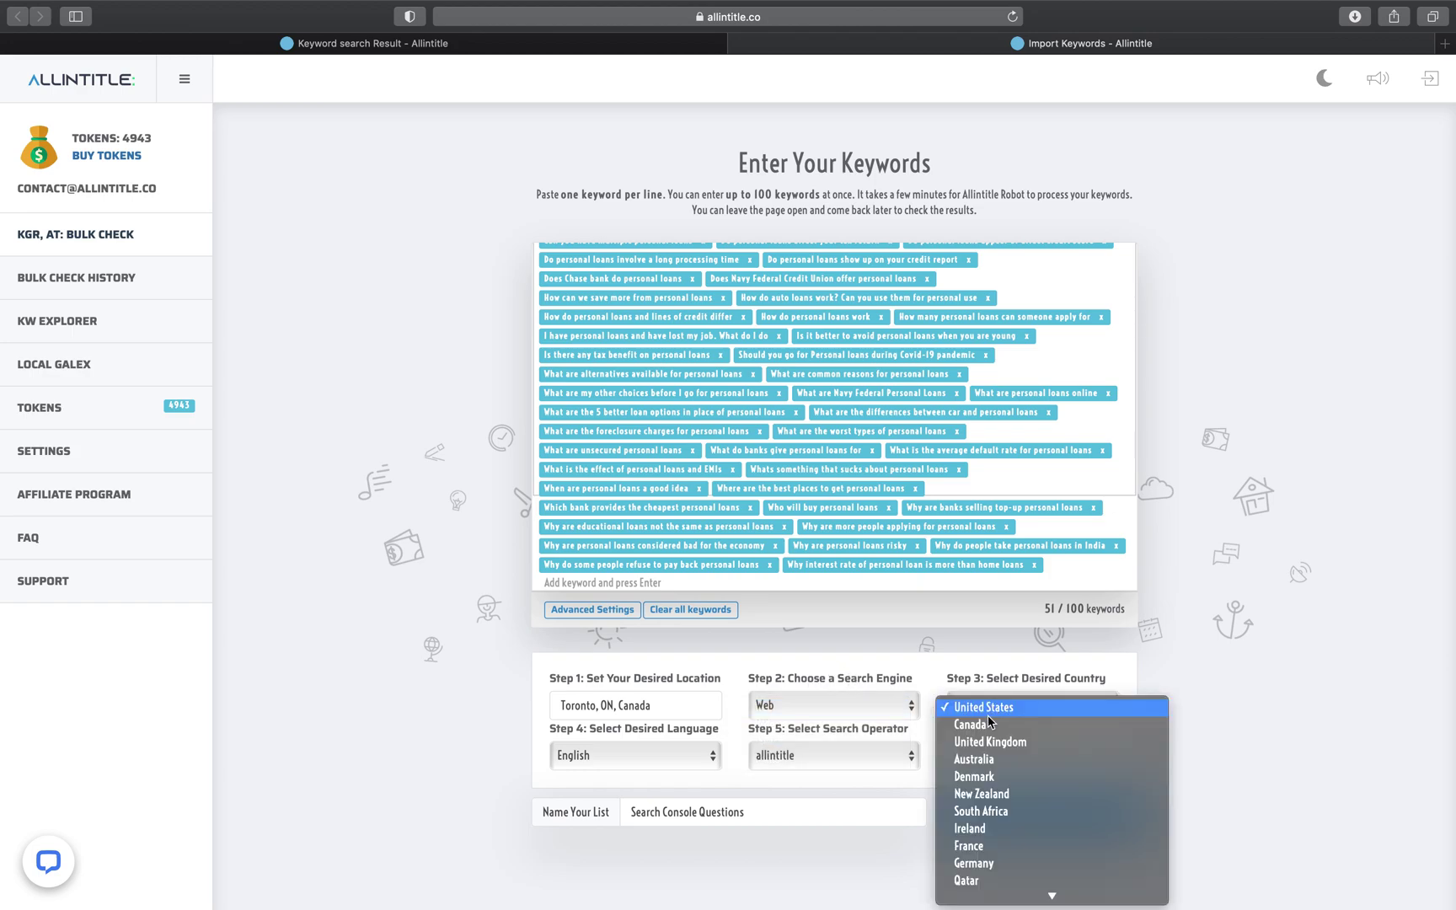
pyautogui.click(998, 725)
pyautogui.click(612, 758)
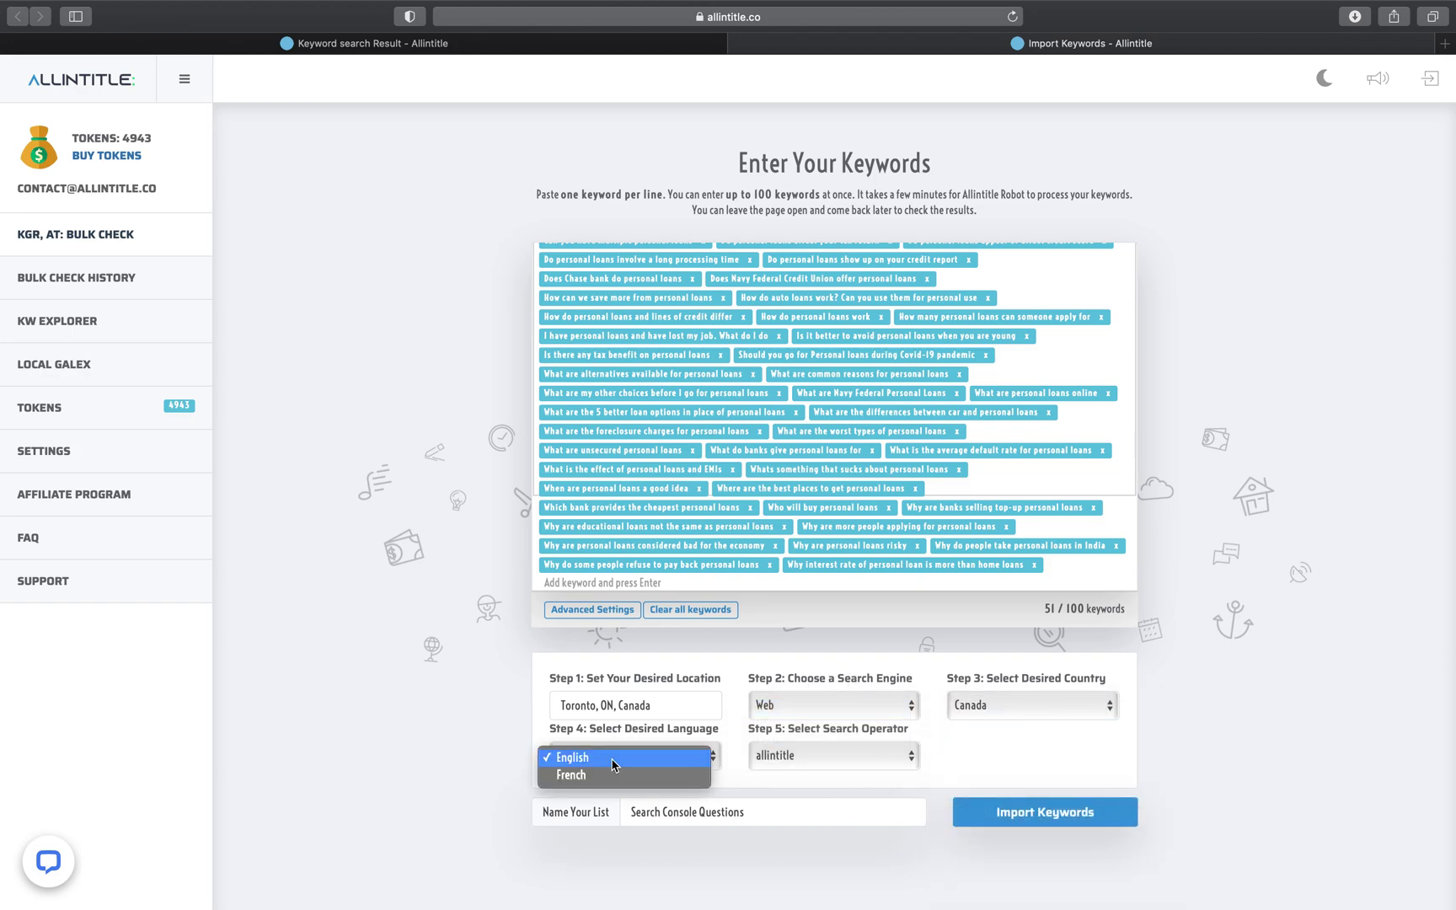
pyautogui.click(549, 763)
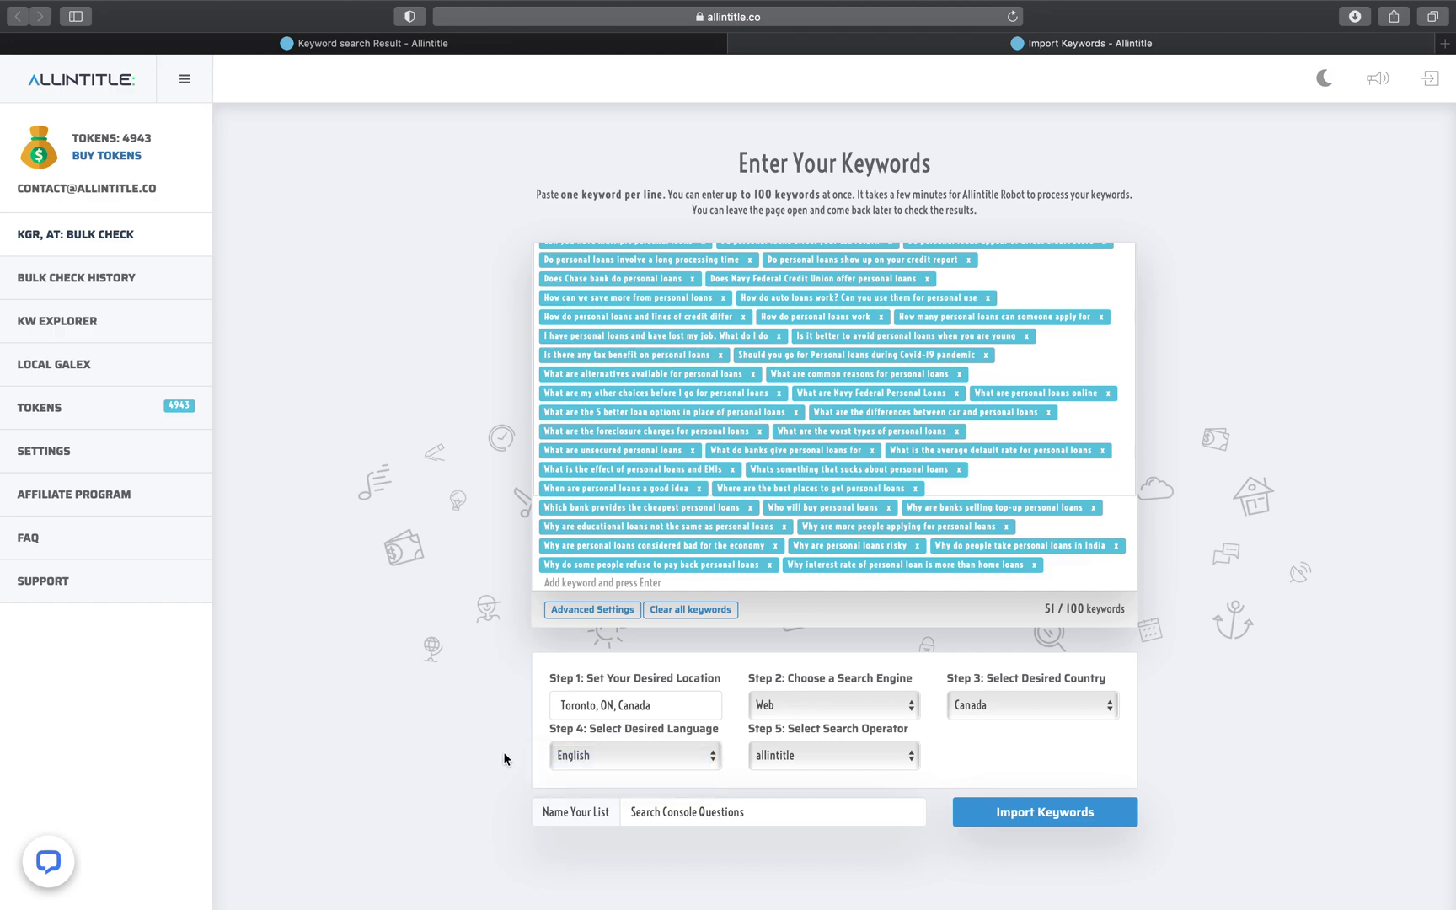
pyautogui.click(785, 760)
pyautogui.click(802, 761)
# Name the list Personal Loans, import the keywords for the bulk check and dismiss the SERP lookup prompt
pyautogui.moveTo(844, 803); pyautogui.dragTo(563, 817)
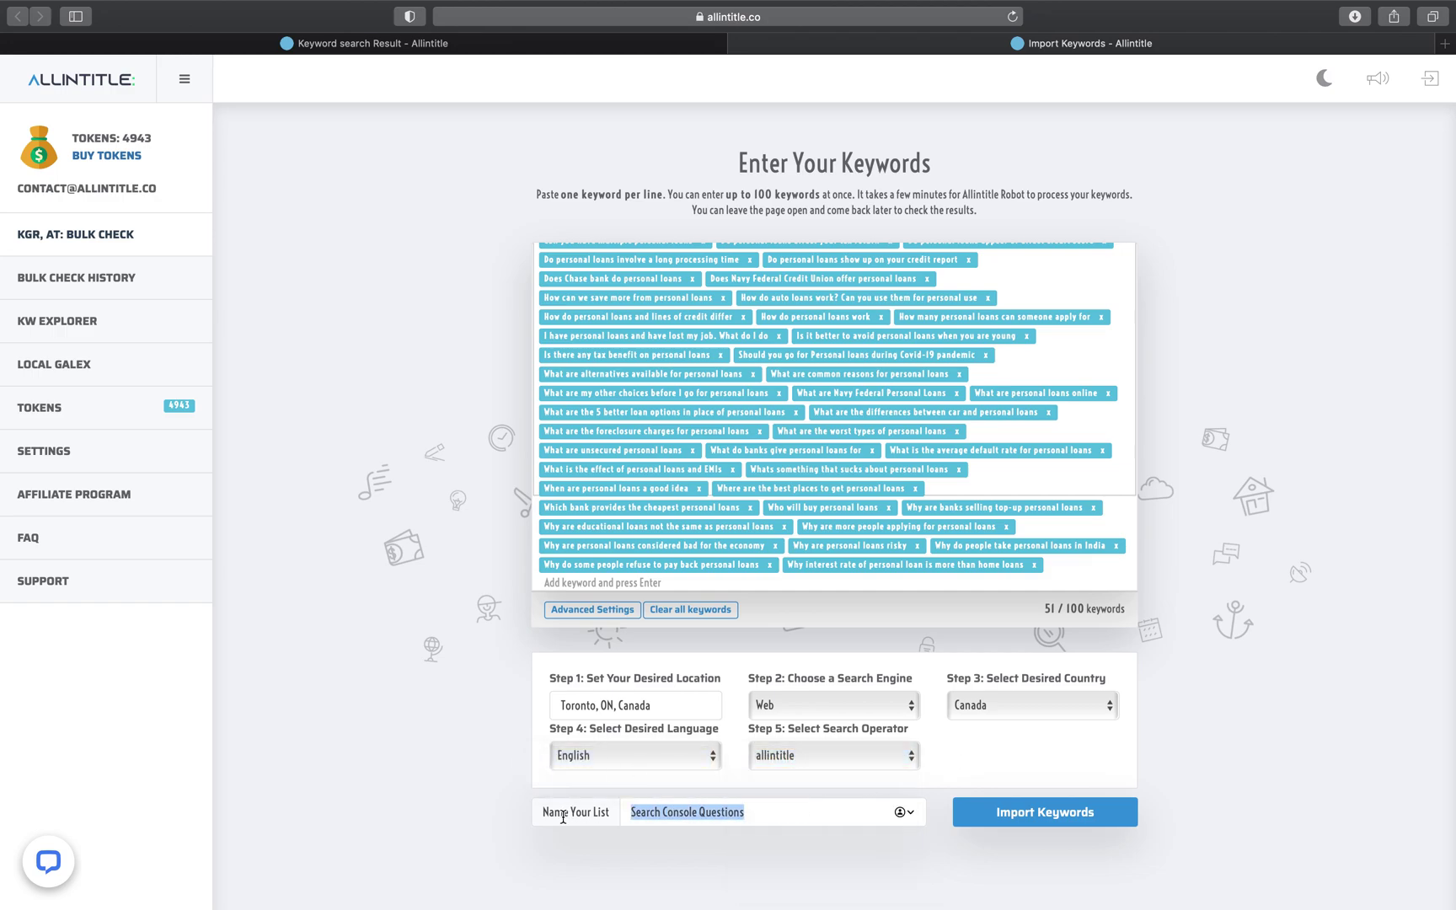
pyautogui.press('BackSpace')
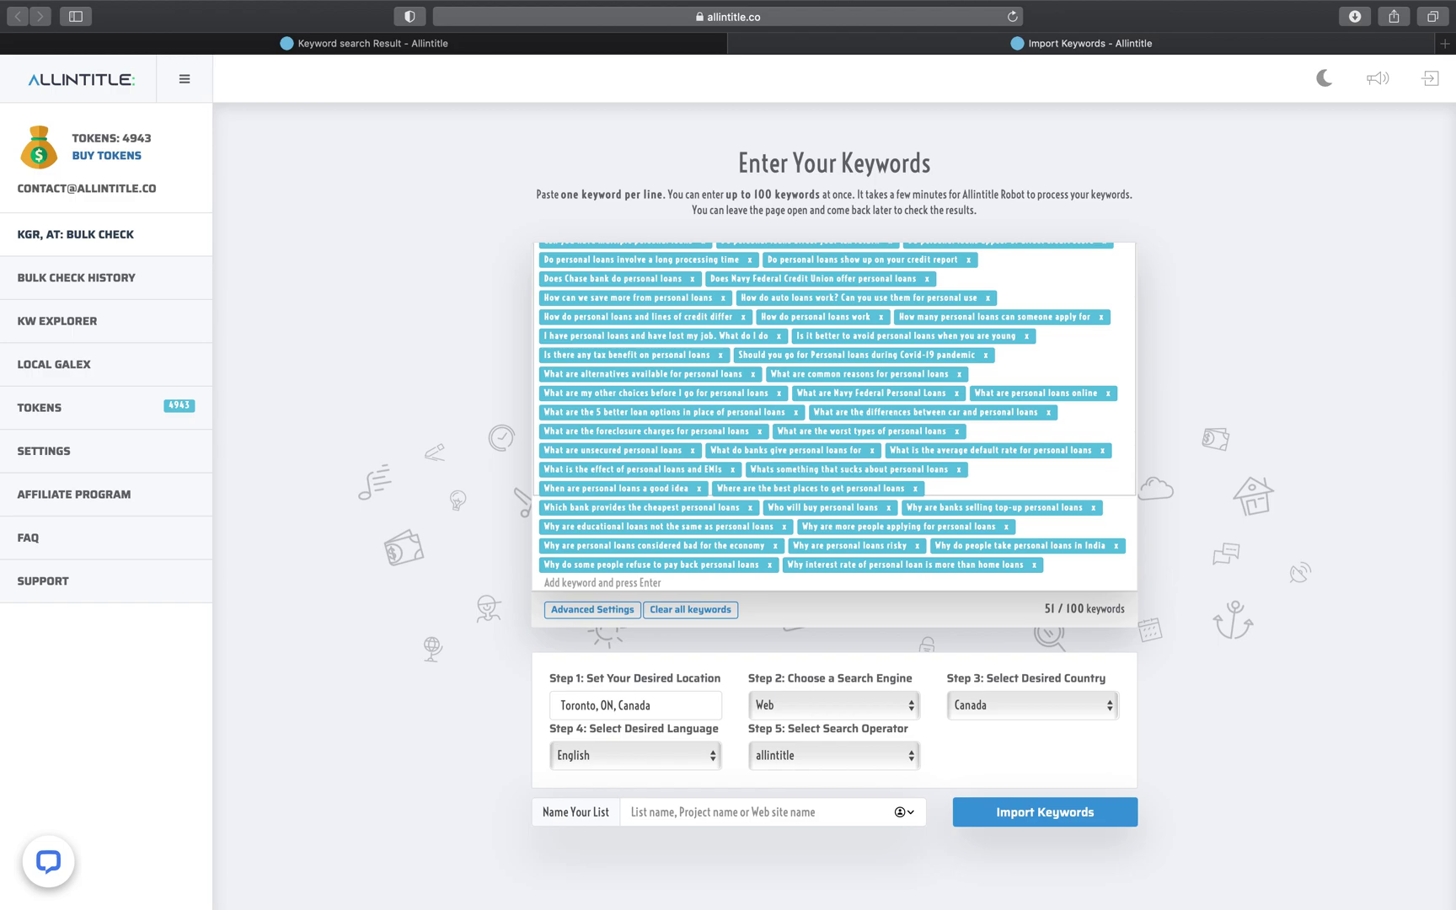
pyautogui.write('Personal Loans')
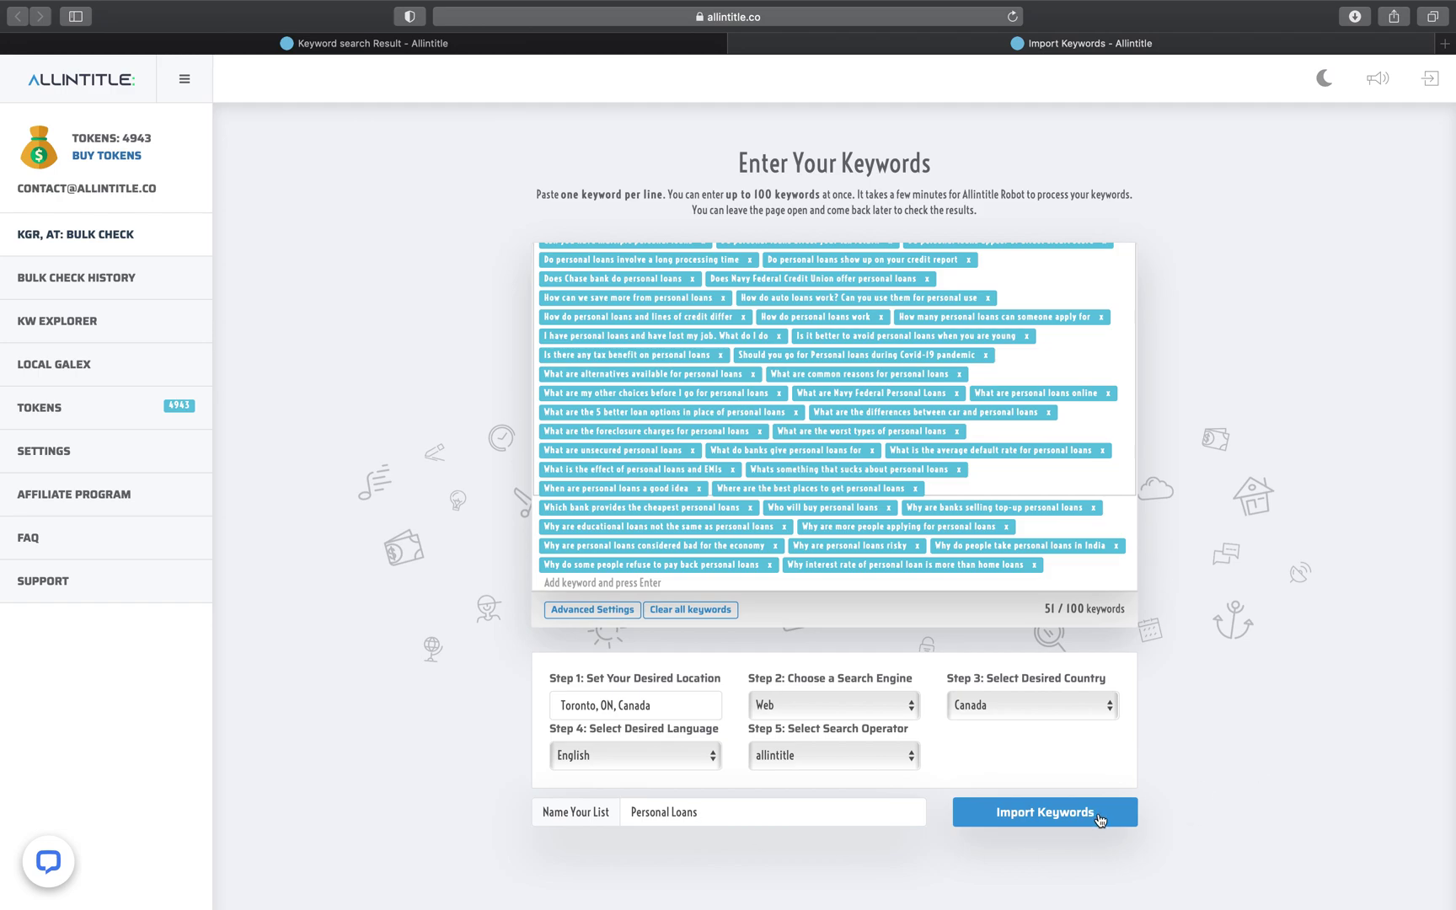
pyautogui.click(1055, 815)
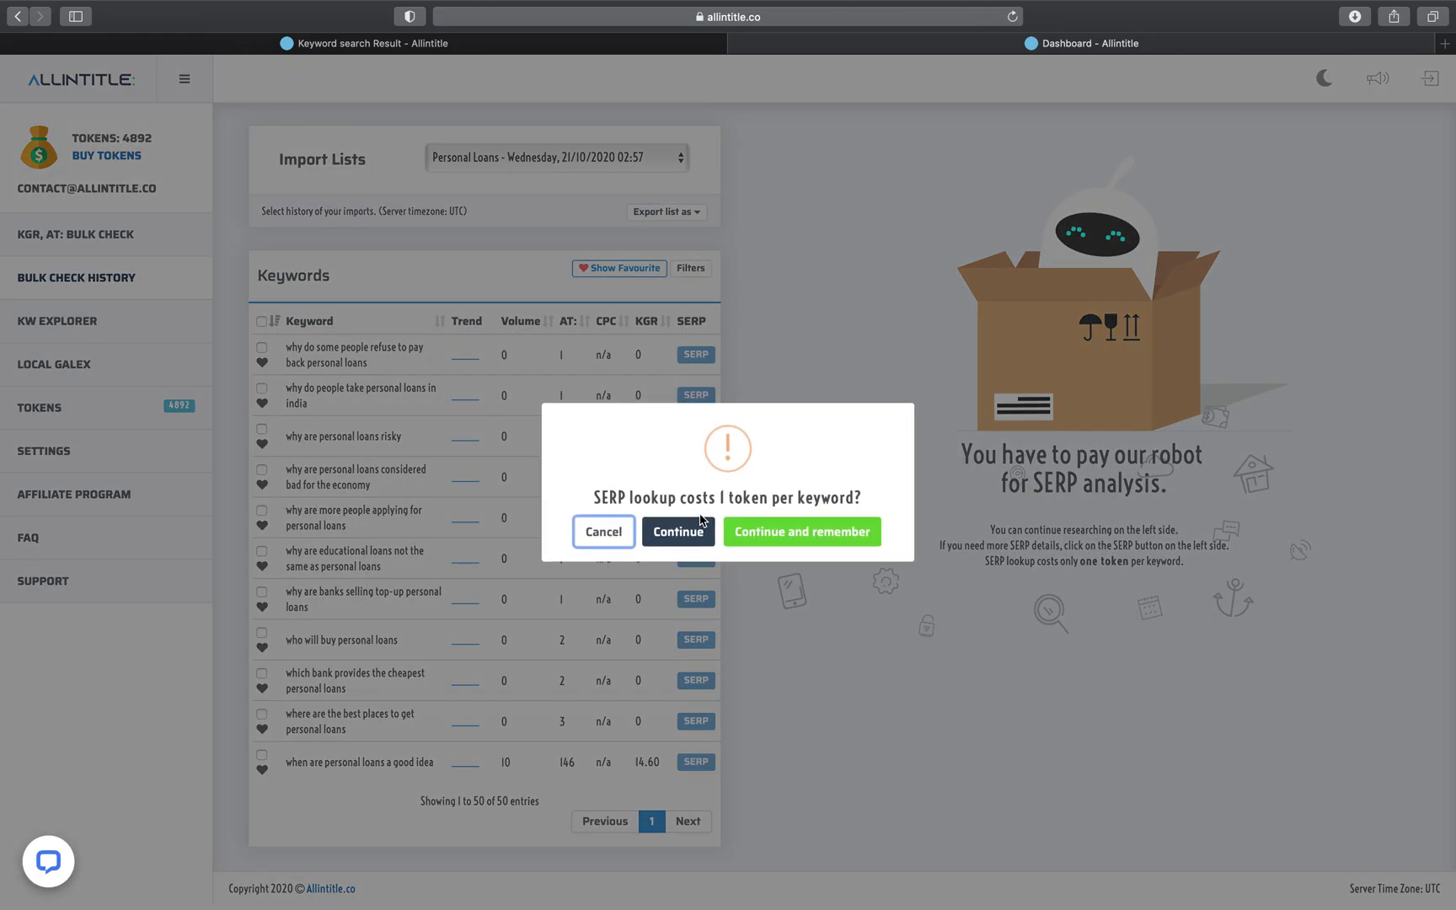
pyautogui.click(701, 519)
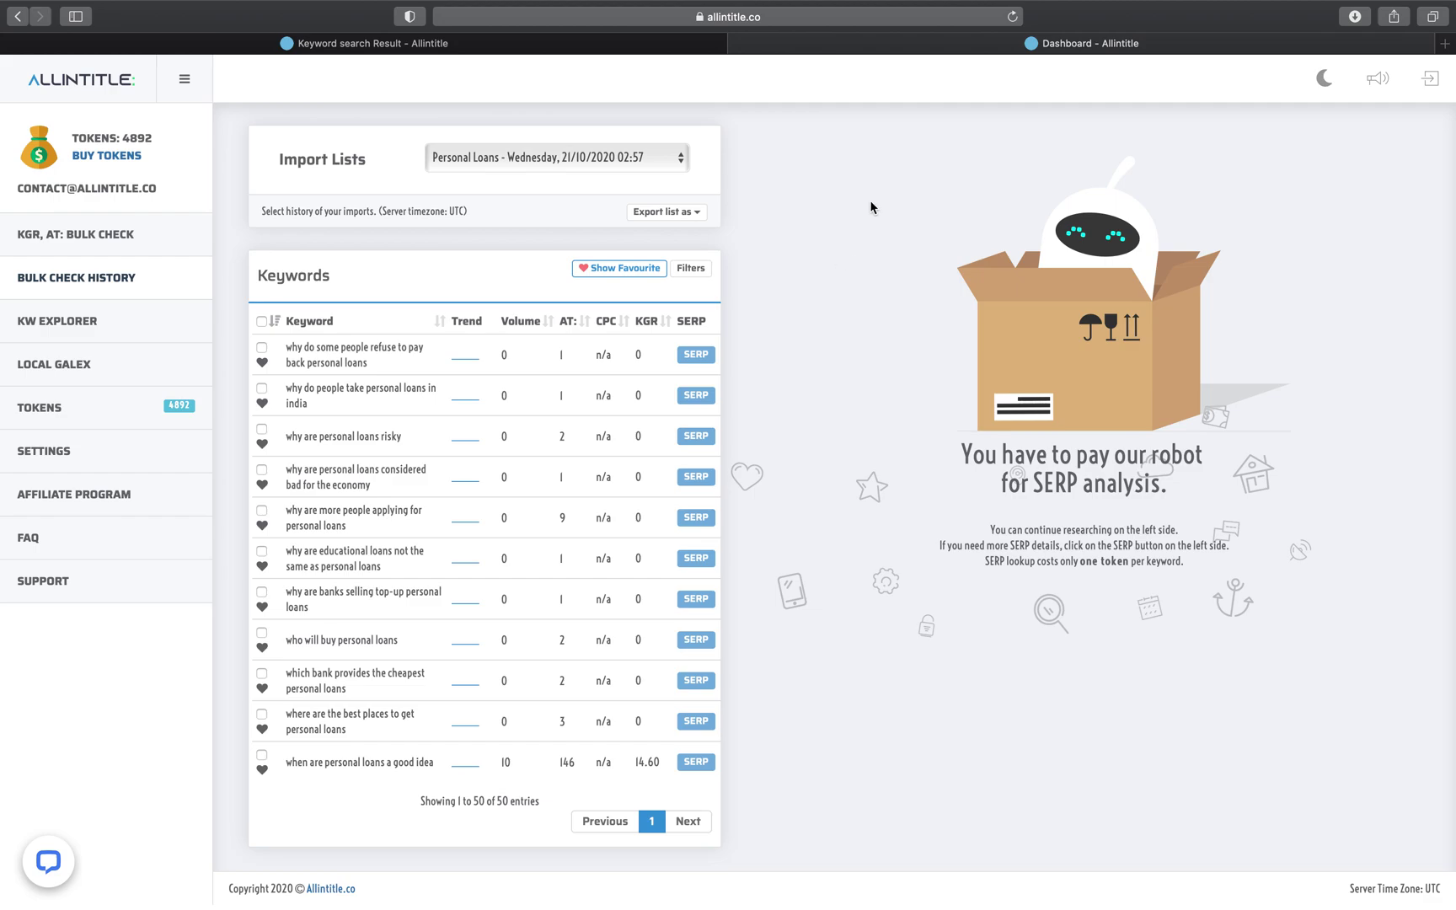
# Show the filters for the imported keyword list and limit the search volume to 0 through 250
pyautogui.click(689, 268)
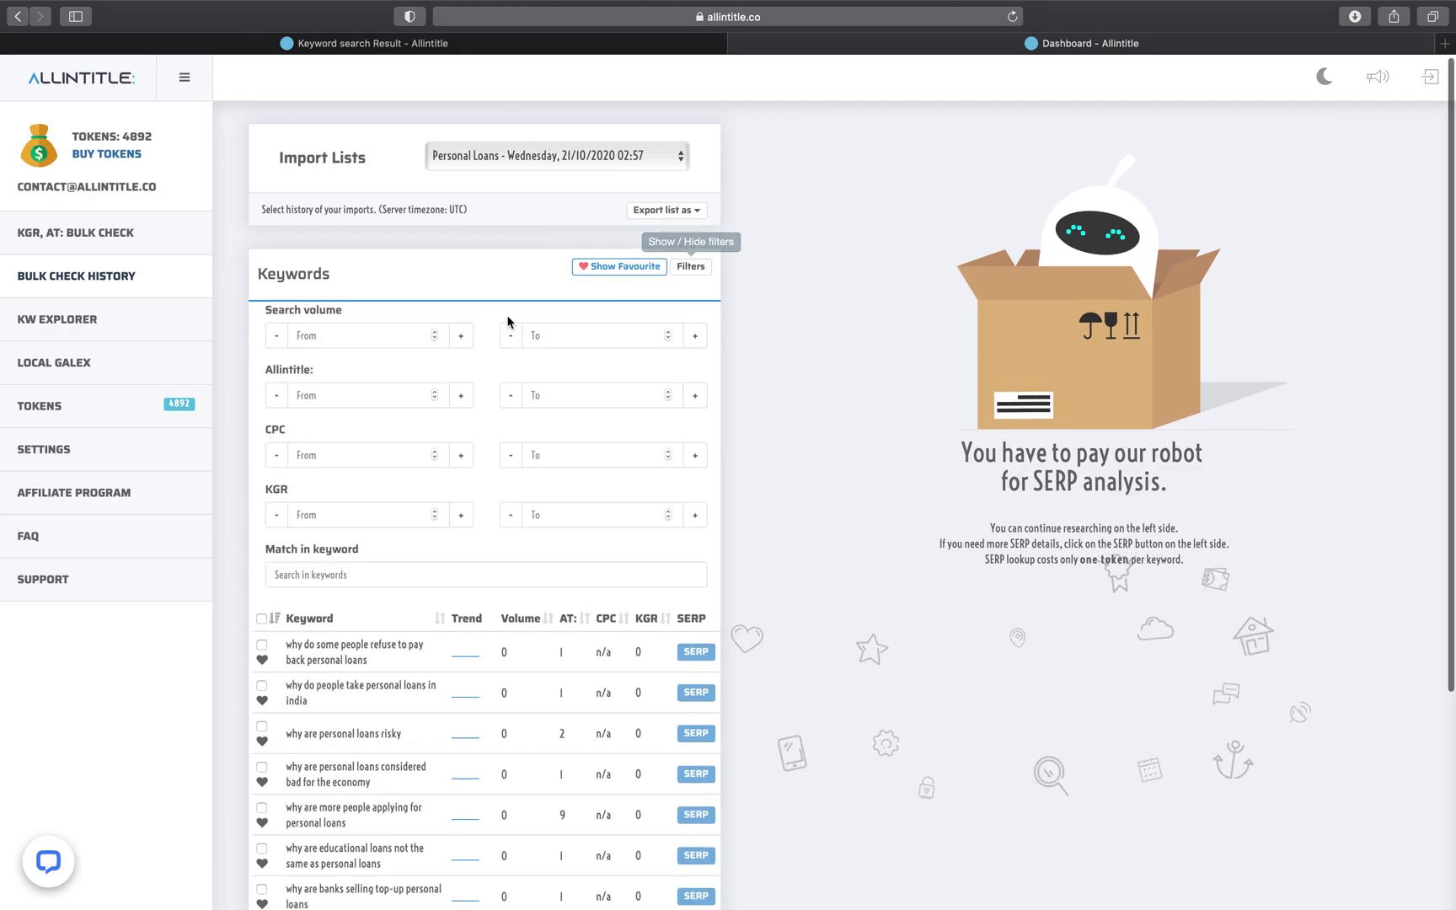
pyautogui.click(359, 338)
pyautogui.write('0')
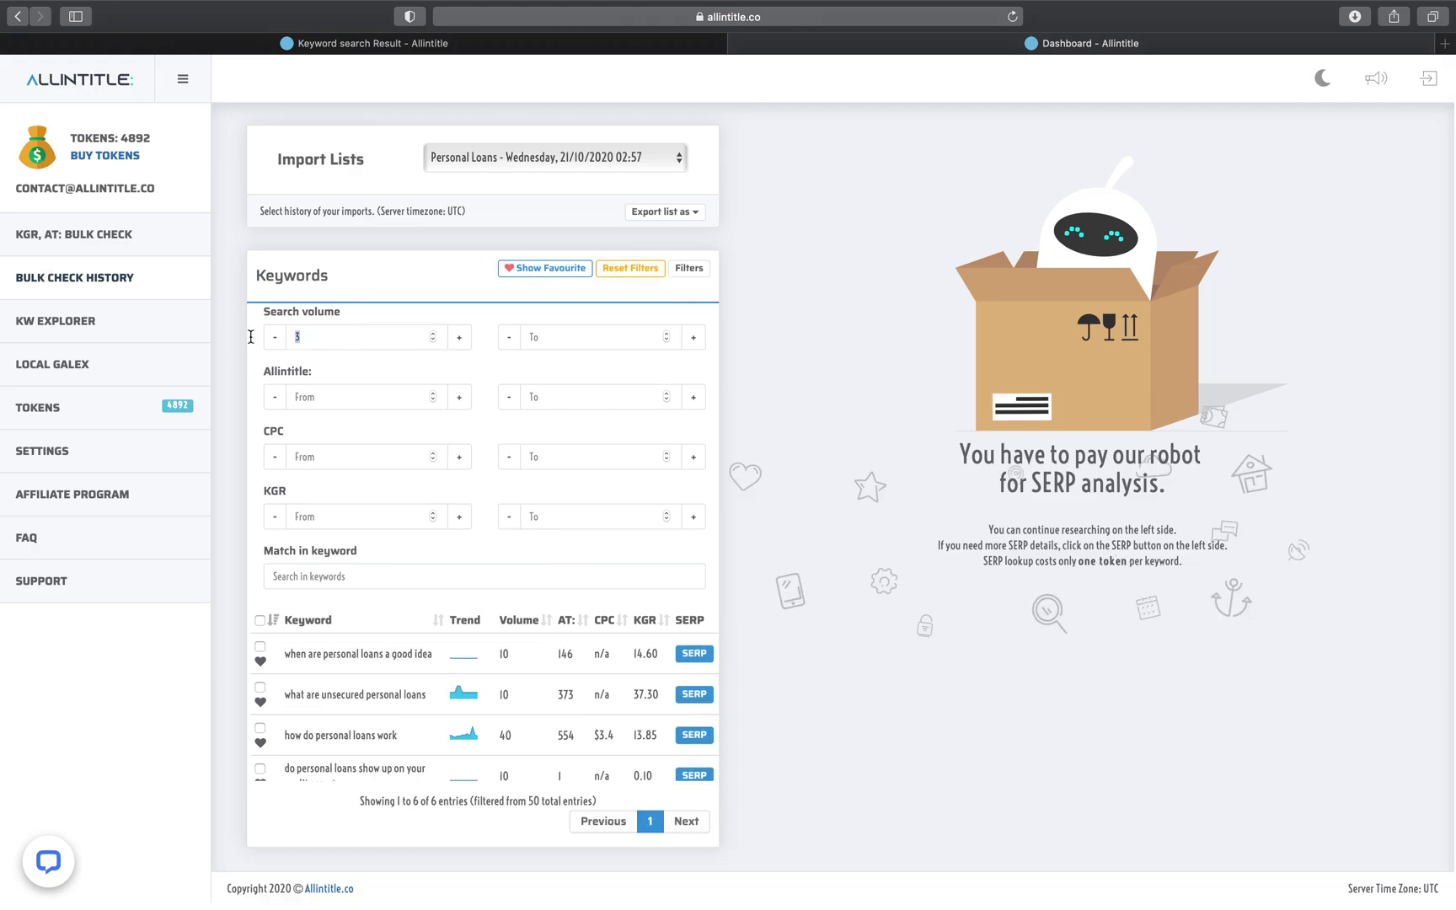
pyautogui.click(563, 337)
pyautogui.write('0')
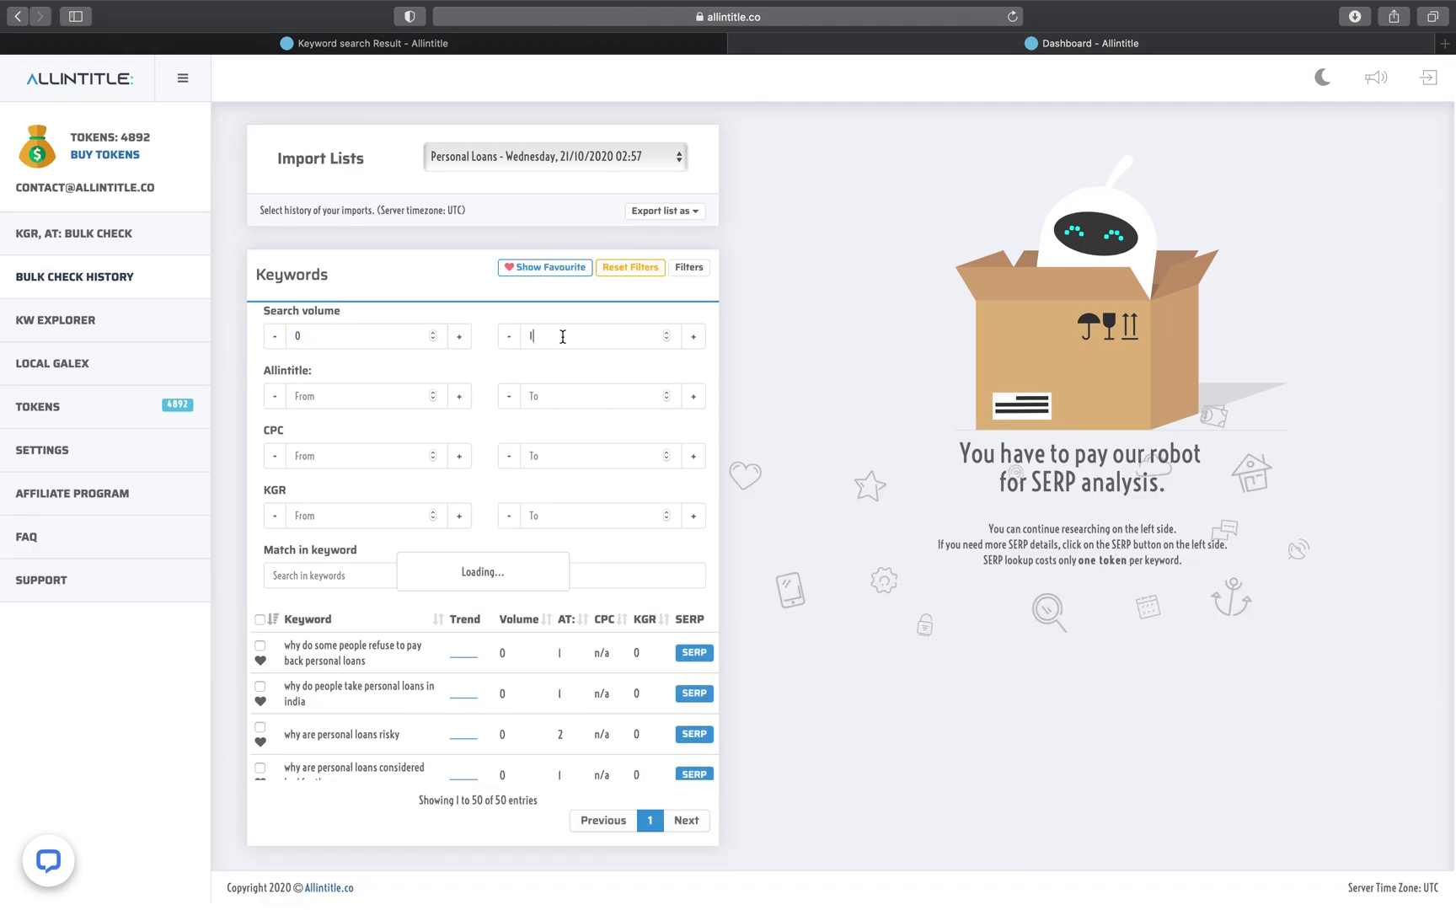
pyautogui.write('50')
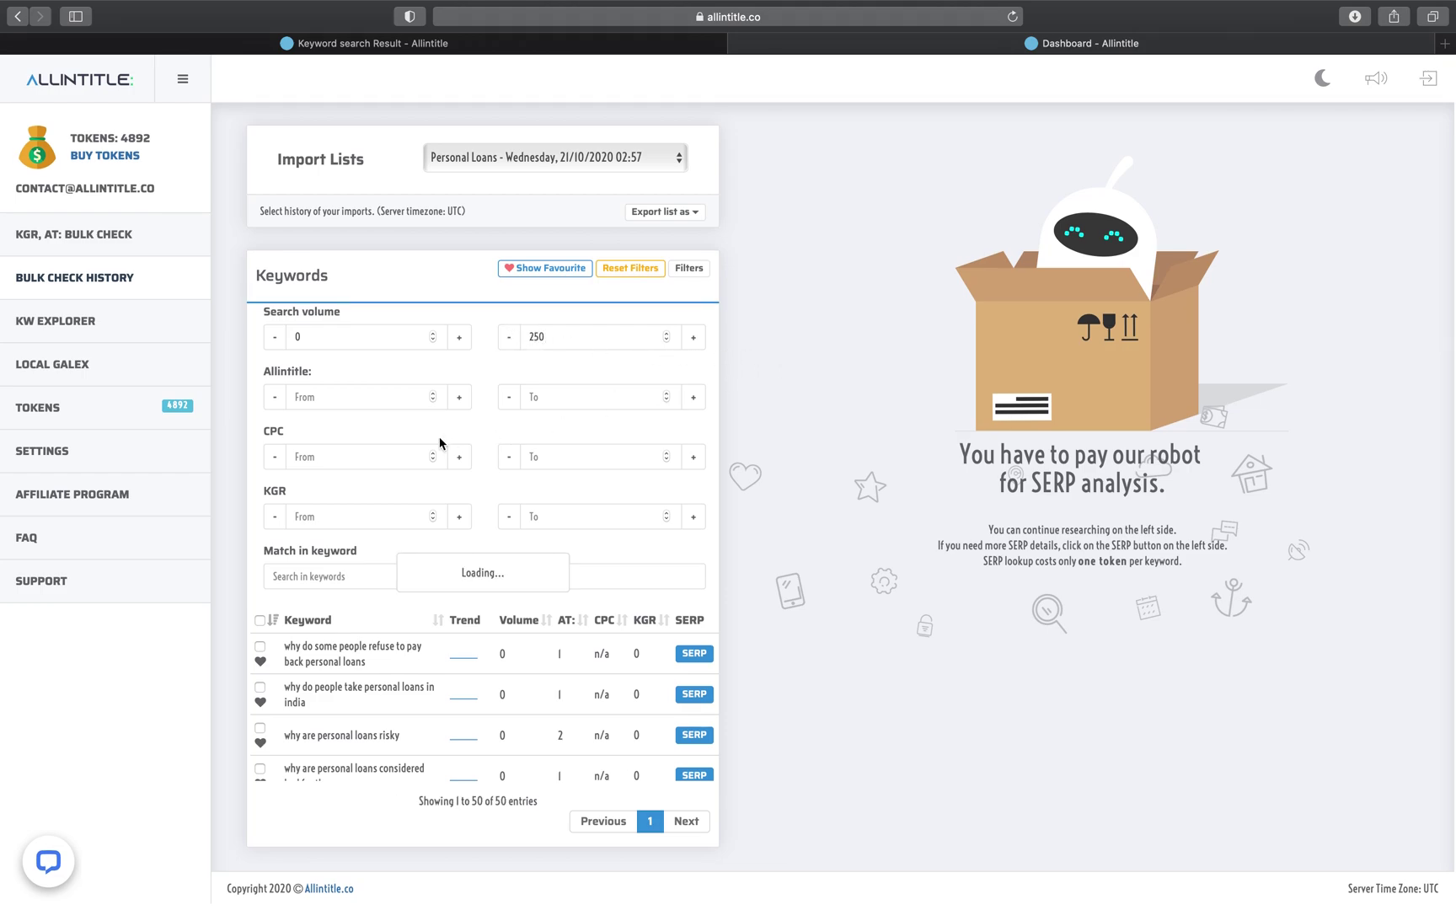
# Set the upper KGR limit to 0.25 and hide the filter fields
pyautogui.click(566, 511)
pyautogui.write('0.')
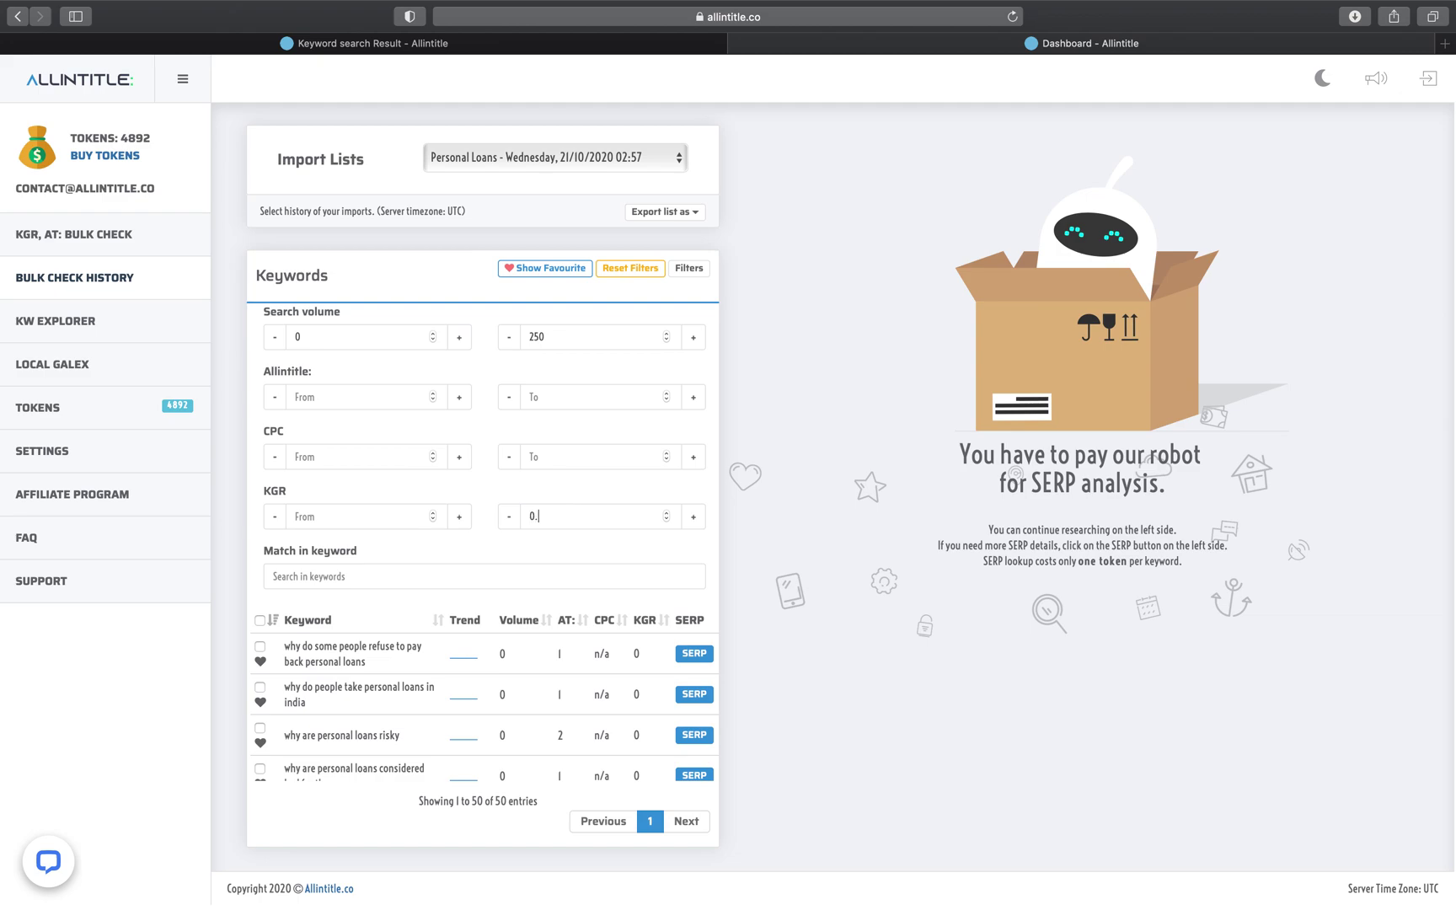
pyautogui.write('25')
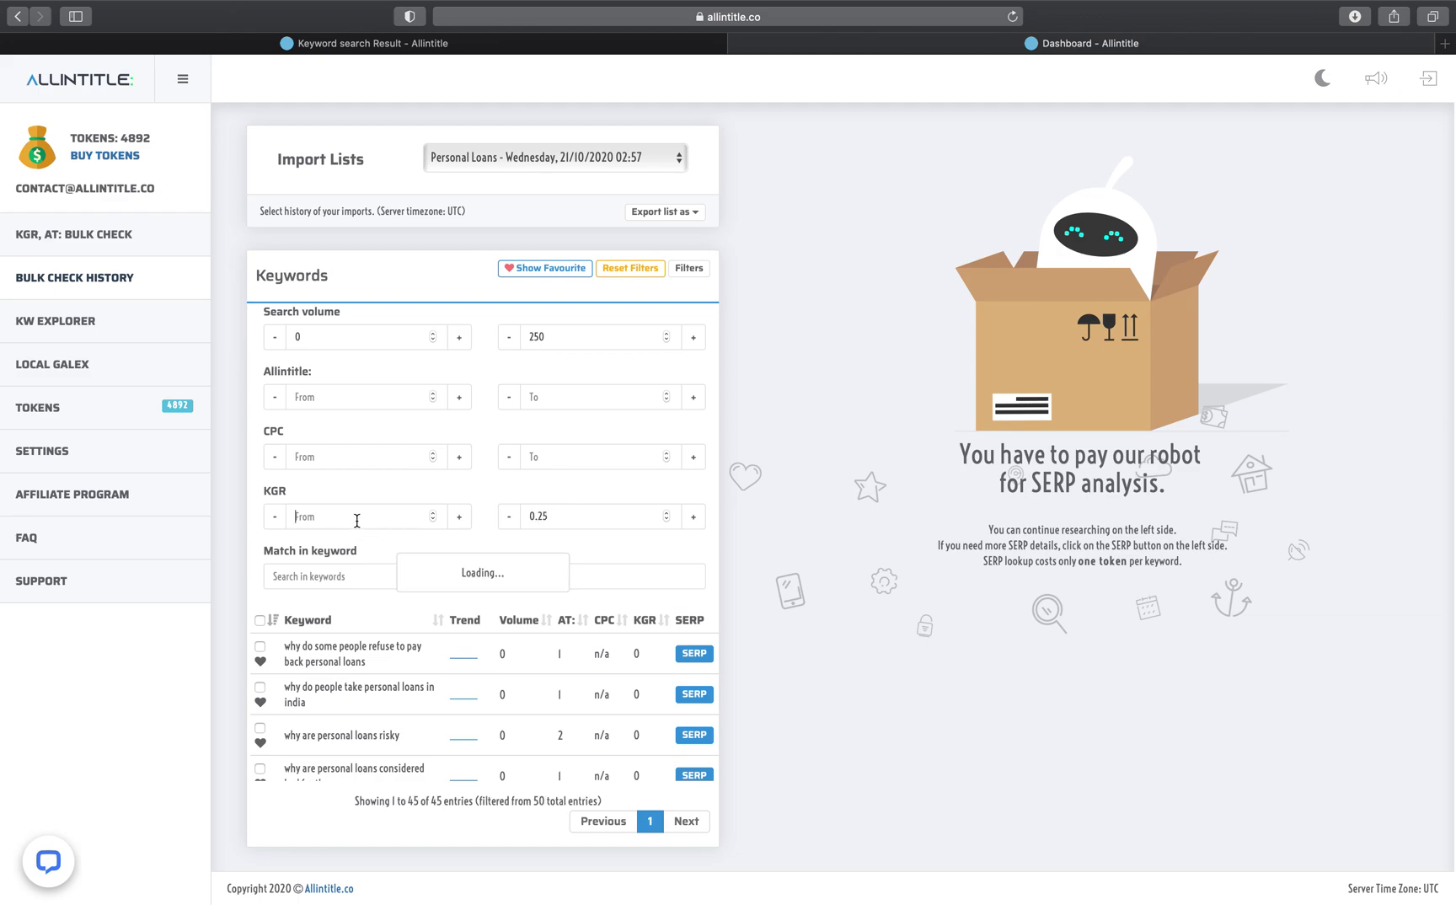
pyautogui.click(689, 270)
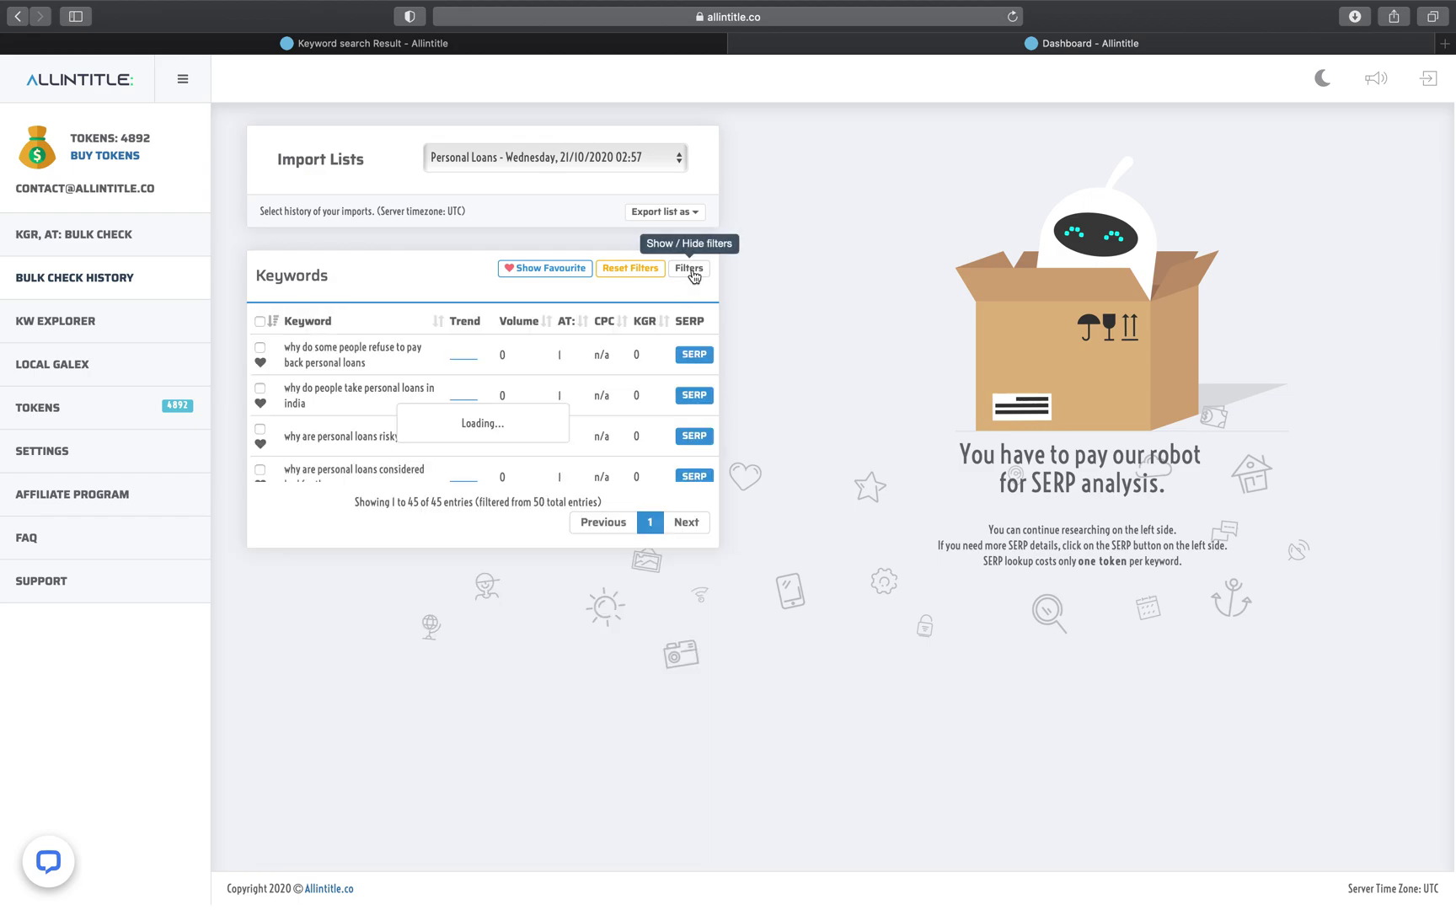
# Look through the filtered keywords and sort them by search volume from highest to lowest
pyautogui.scroll(-5, 626, 465)
pyautogui.scroll(3, 625, 467)
pyautogui.scroll(3, 623, 467)
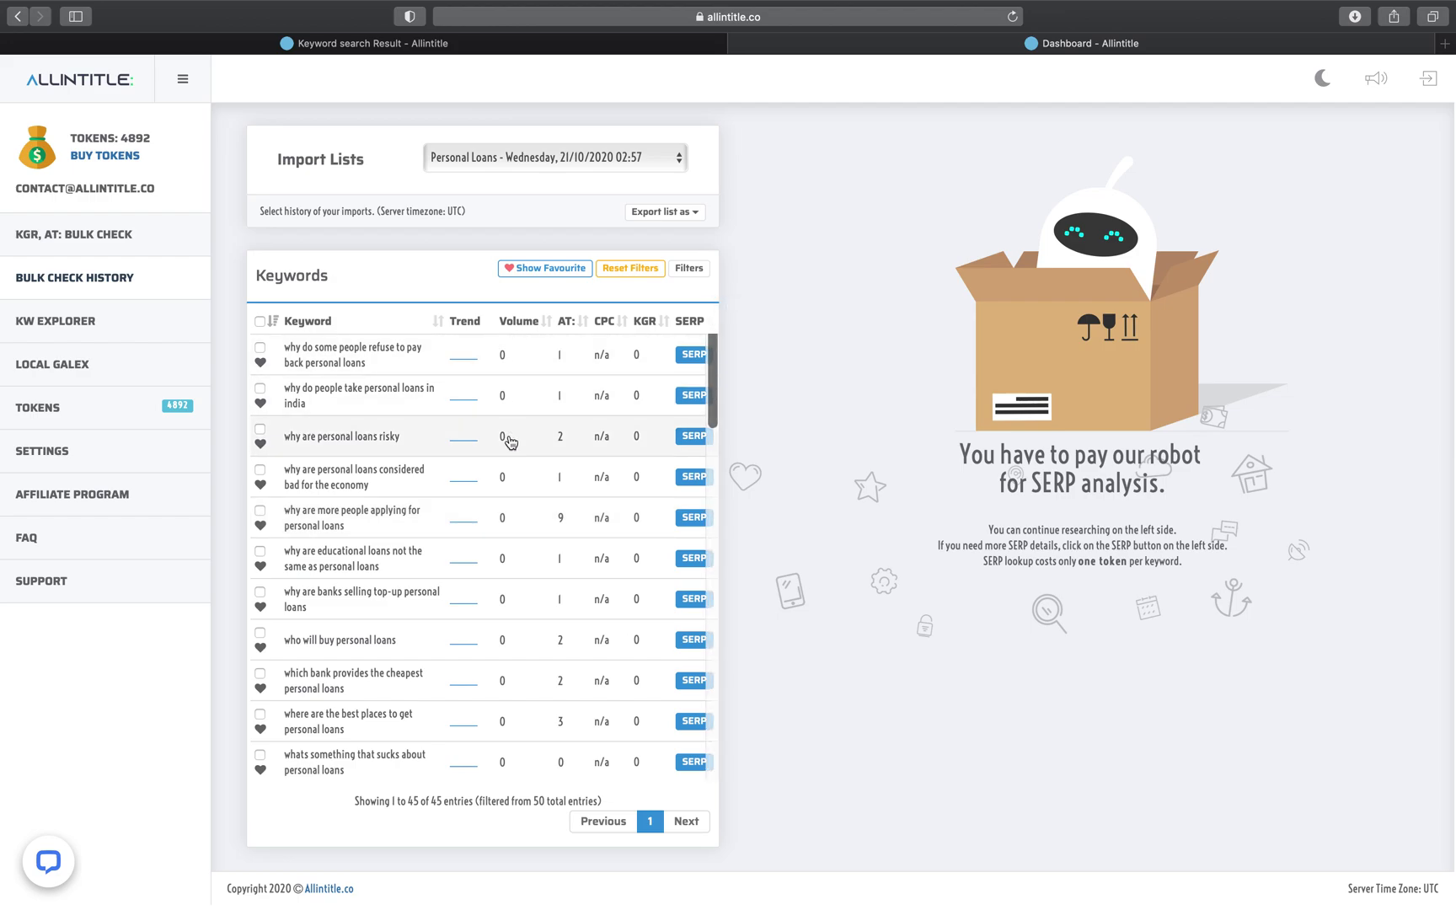
pyautogui.scroll(-2, 511, 438)
pyautogui.scroll(-15, 510, 442)
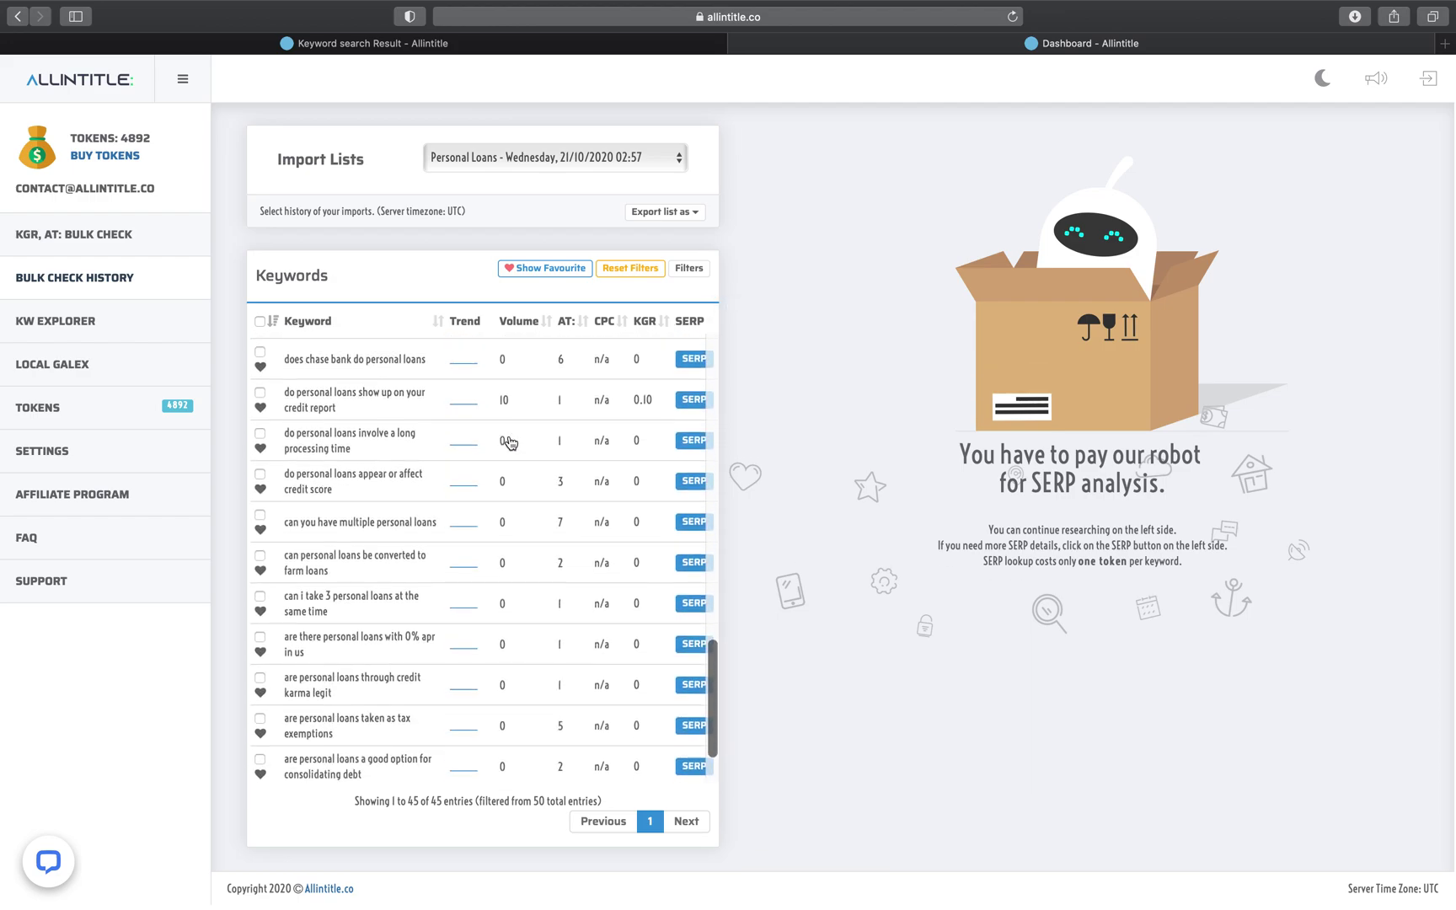
pyautogui.scroll(15, 510, 456)
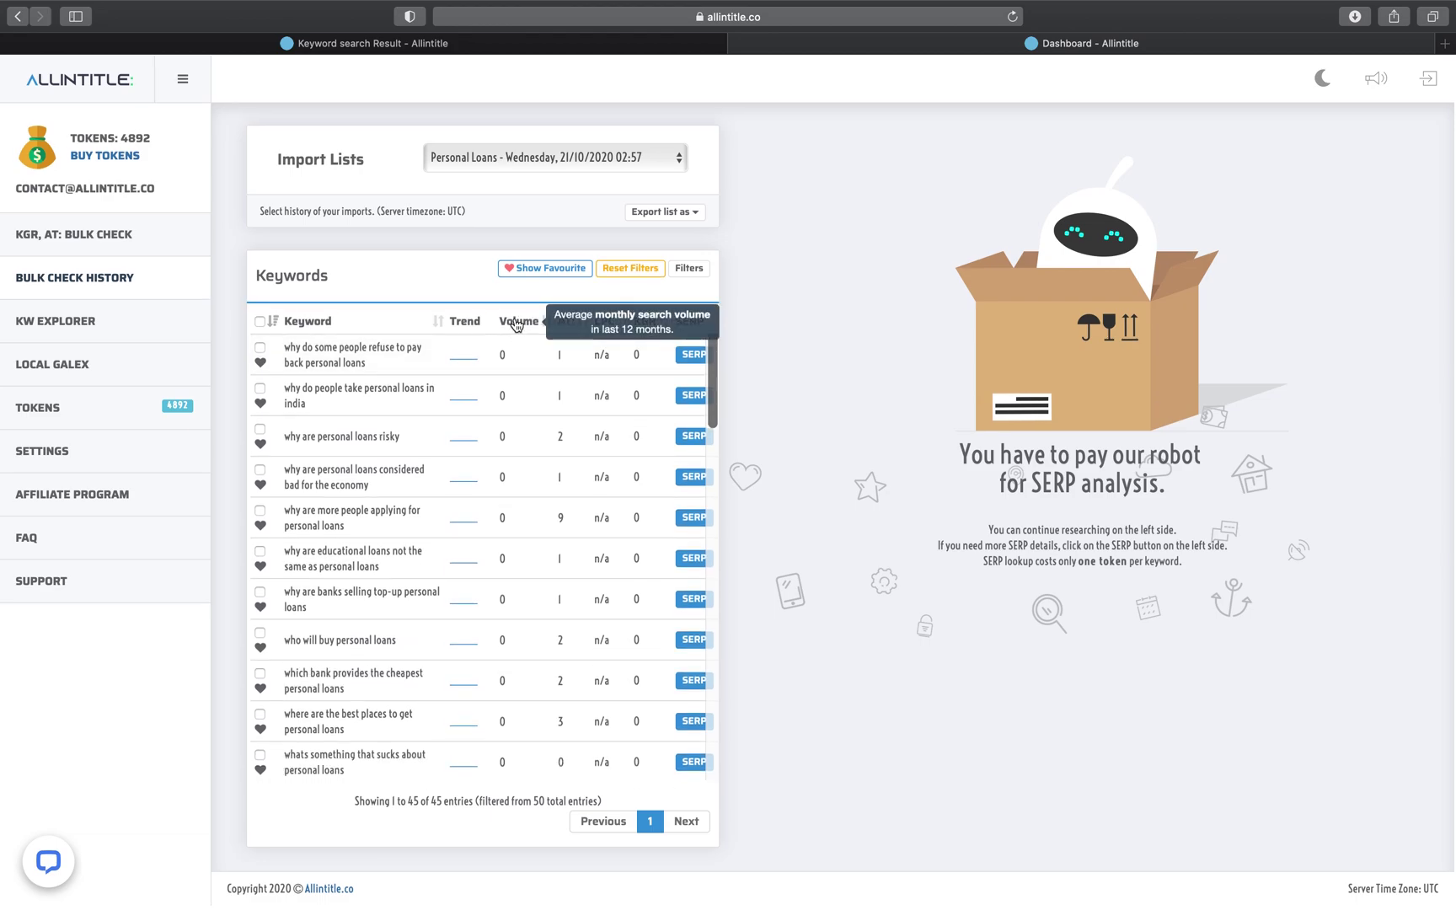
pyautogui.click(519, 321)
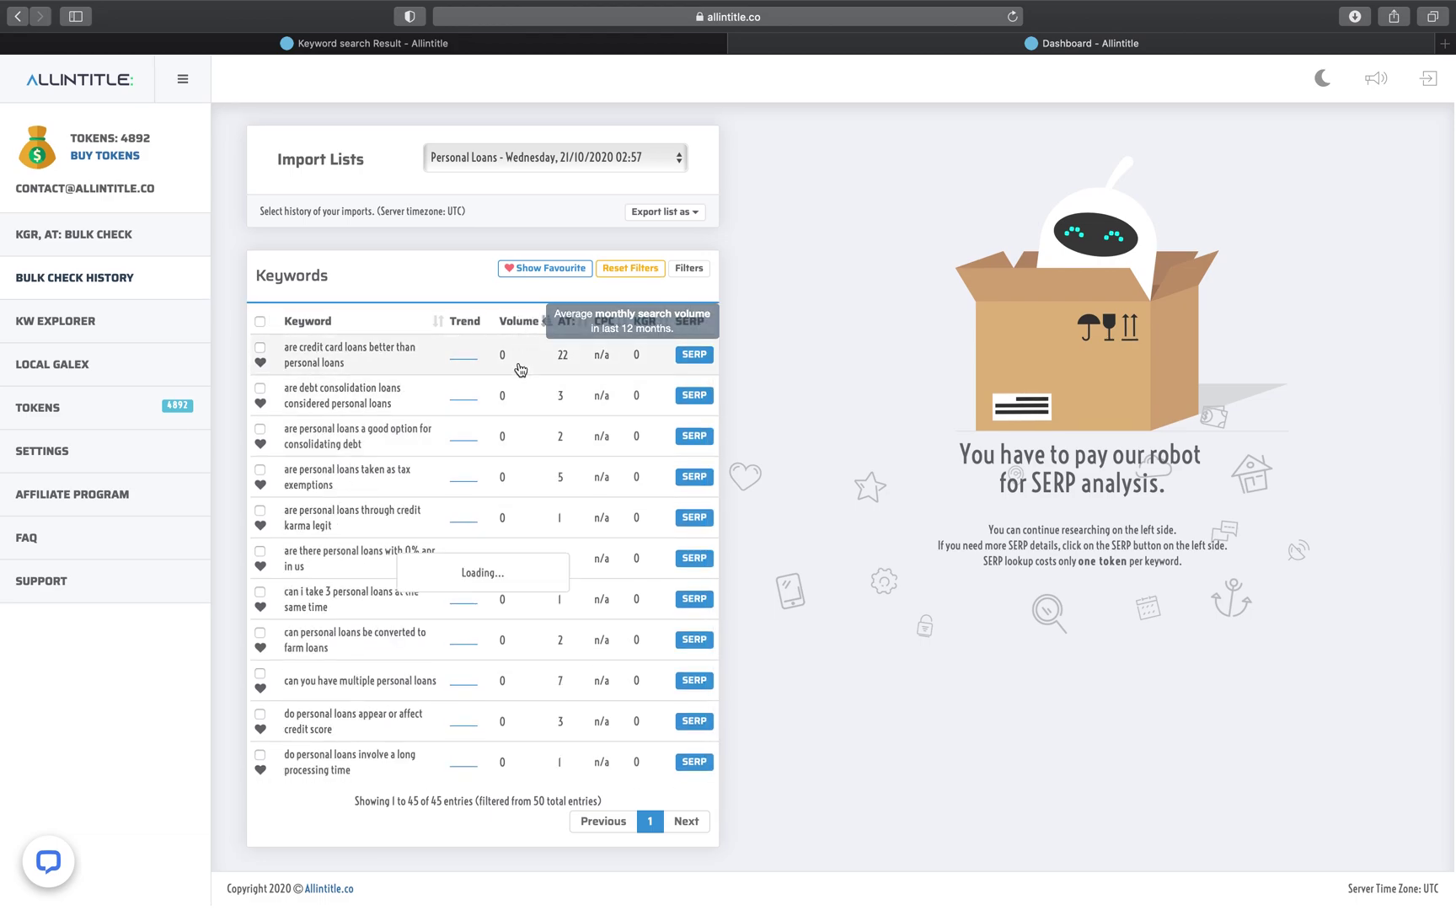
# Examine the volume, allintitle and KGR values of the sorted keywords, focusing on "do personal loans show up on your credit report"
pyautogui.moveTo(284, 347); pyautogui.dragTo(348, 363)
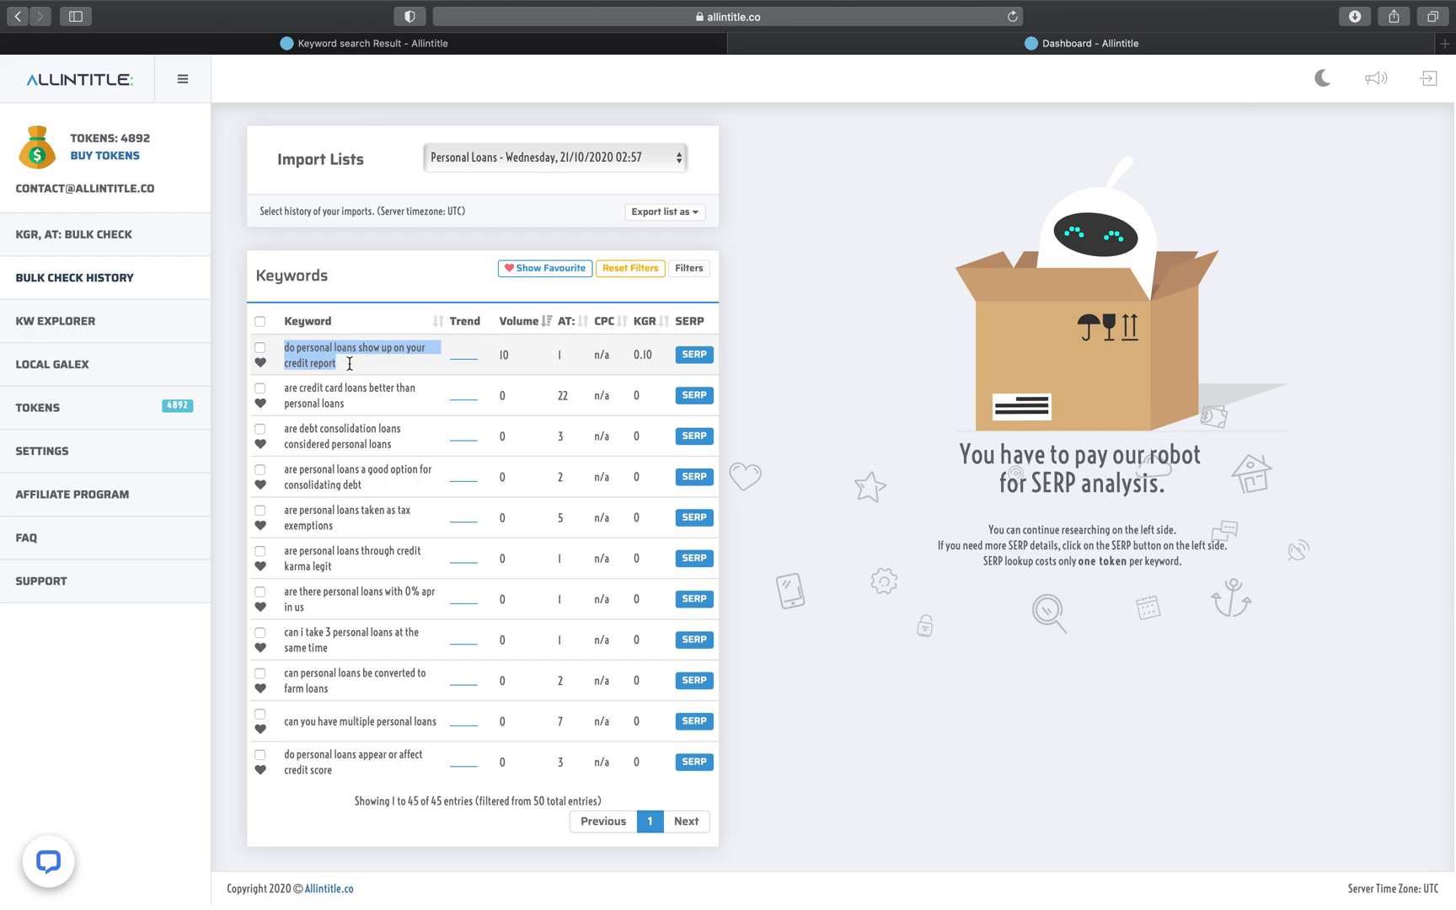
pyautogui.moveTo(349, 364); pyautogui.dragTo(342, 357)
pyautogui.click(604, 531)
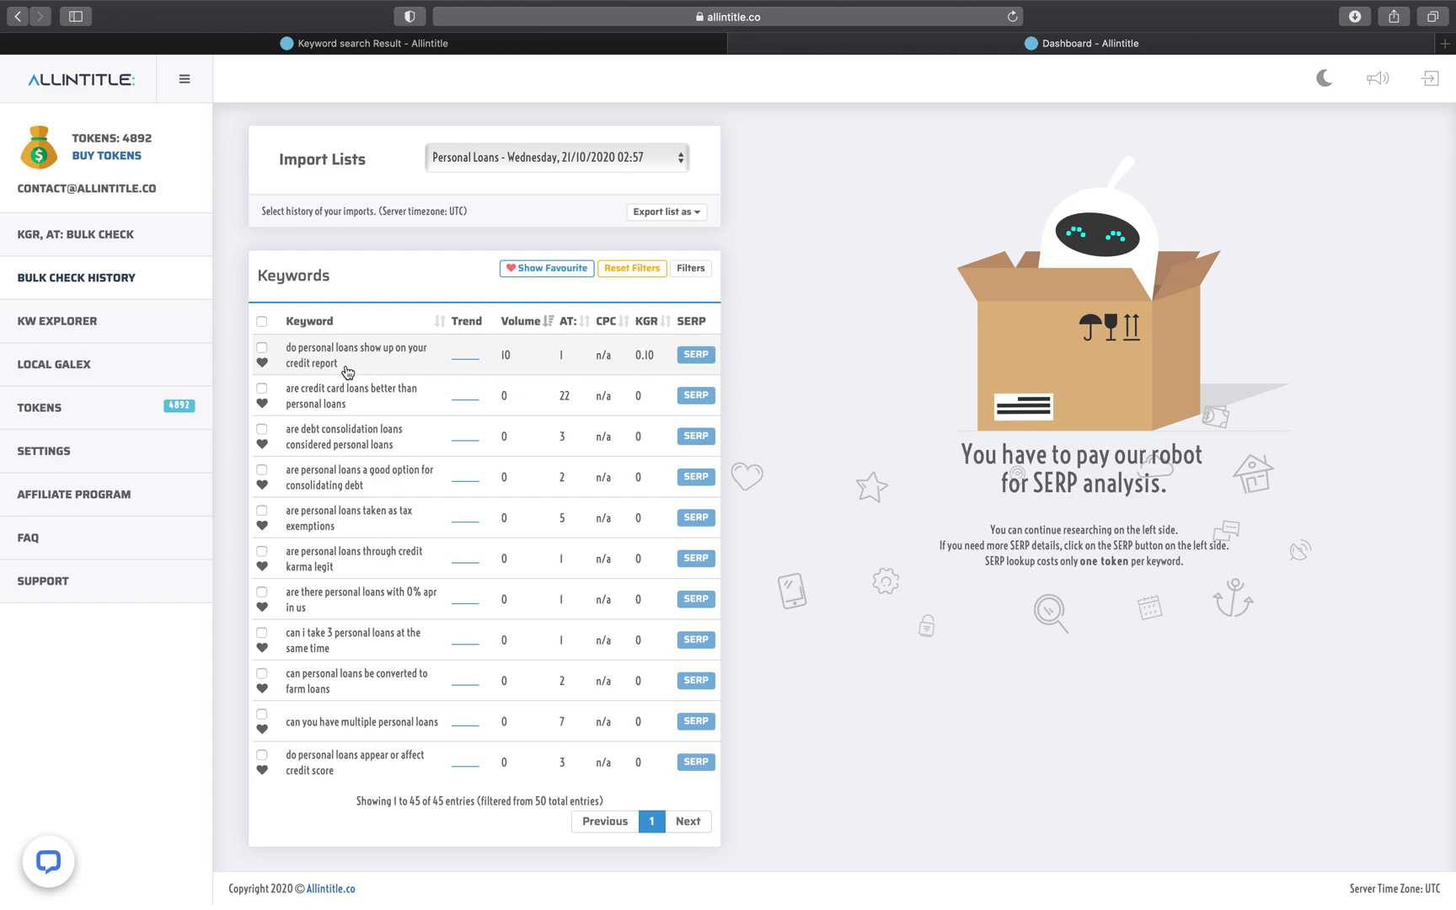
pyautogui.moveTo(340, 364); pyautogui.dragTo(231, 351)
pyautogui.click(232, 351)
pyautogui.scroll(-10, 371, 443)
pyautogui.scroll(-5, 378, 448)
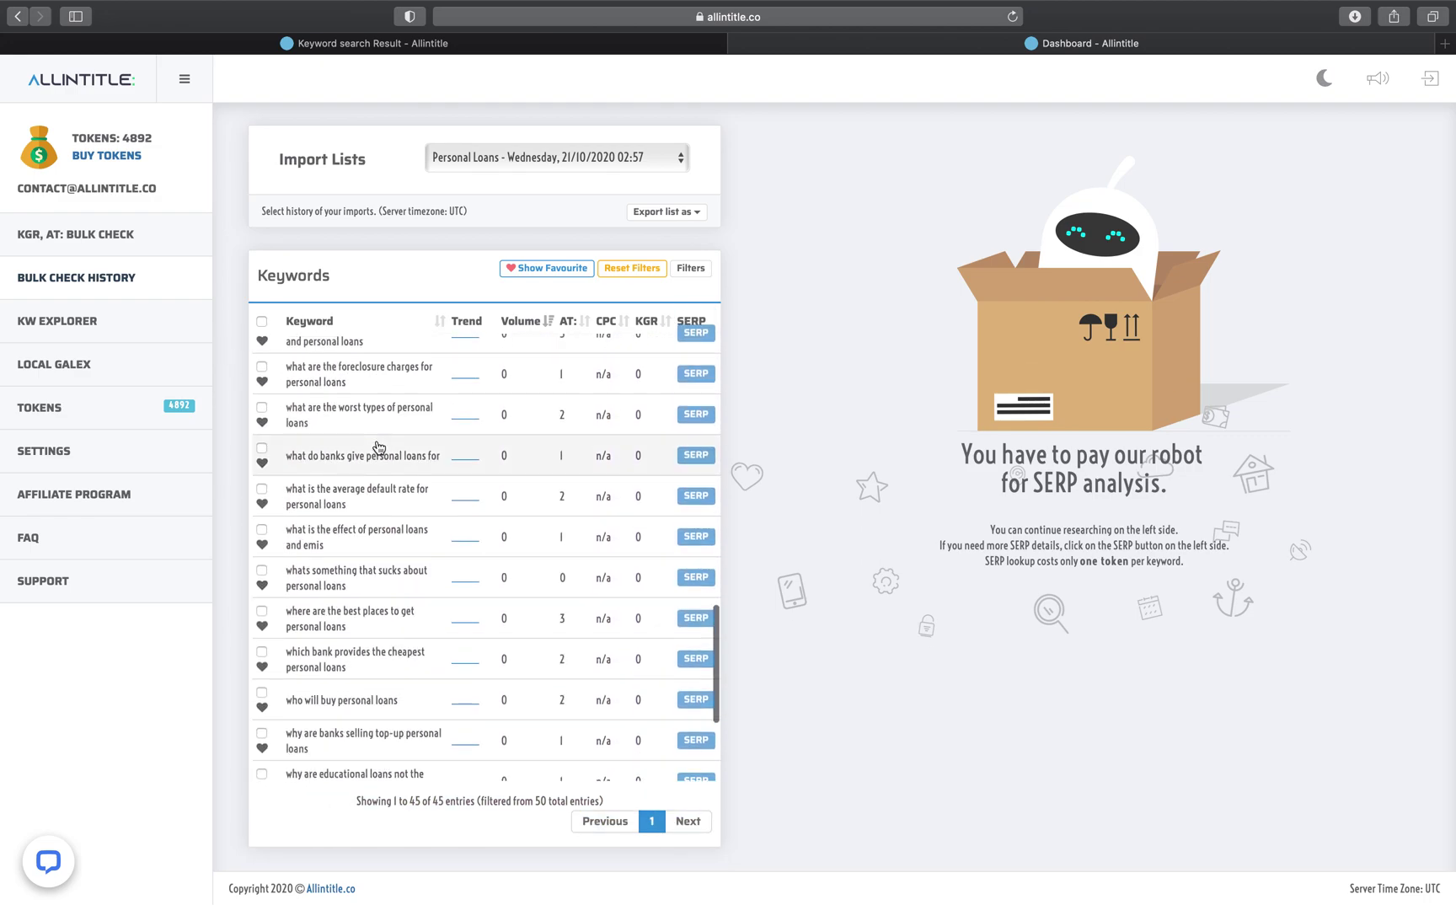
pyautogui.scroll(15, 378, 447)
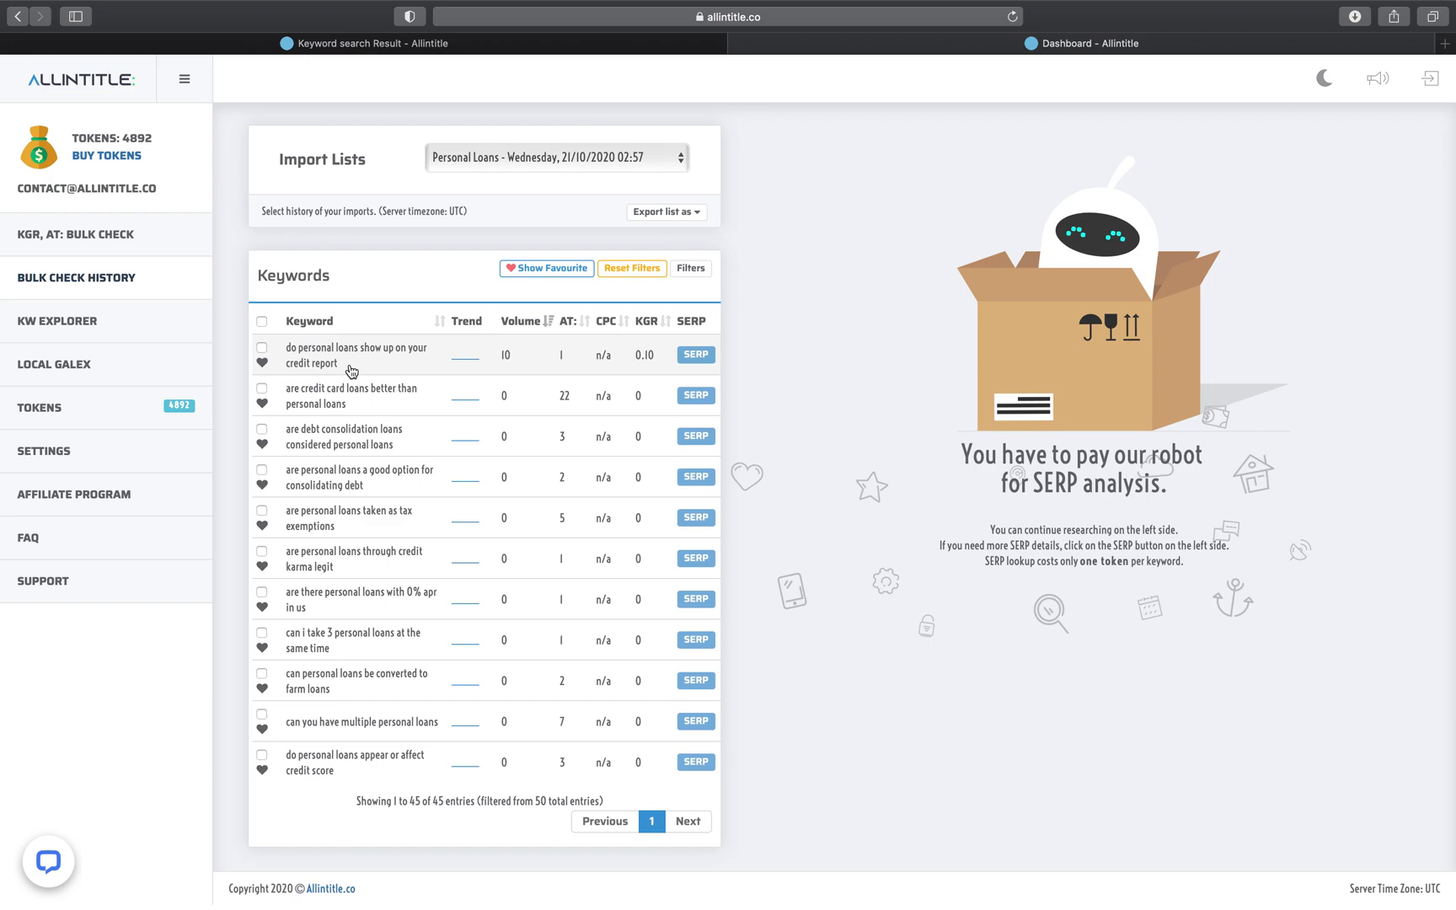
# Return to the keyword search results and examine the associated keyword tags, highlighting "canada personal loans" and "personal loans which bank"
pyautogui.click(531, 41)
pyautogui.scroll(-20, 706, 433)
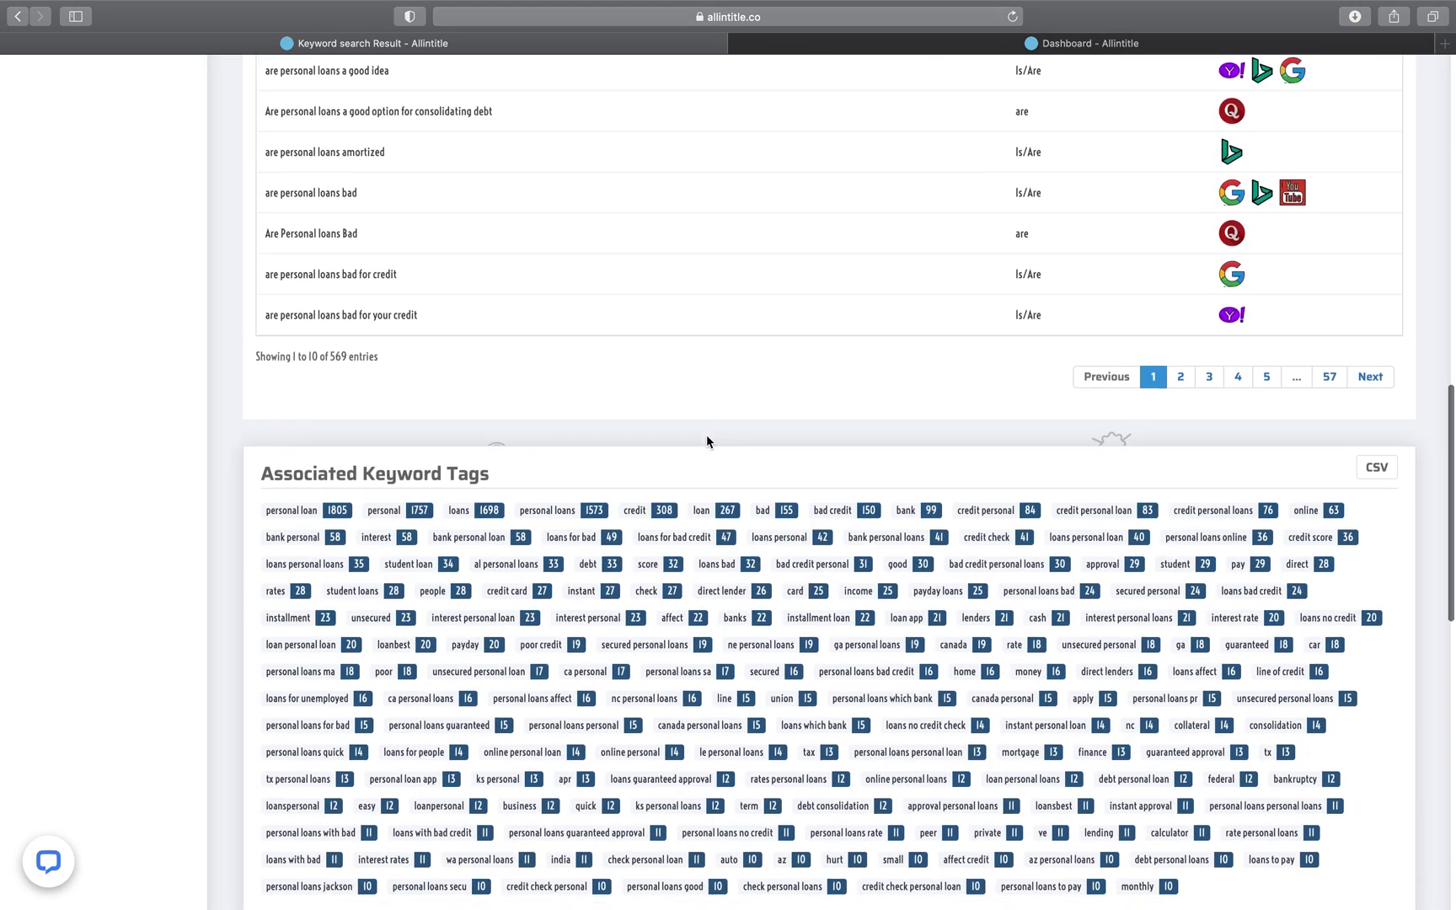
pyautogui.moveTo(268, 263); pyautogui.dragTo(1371, 587)
pyautogui.click(1371, 586)
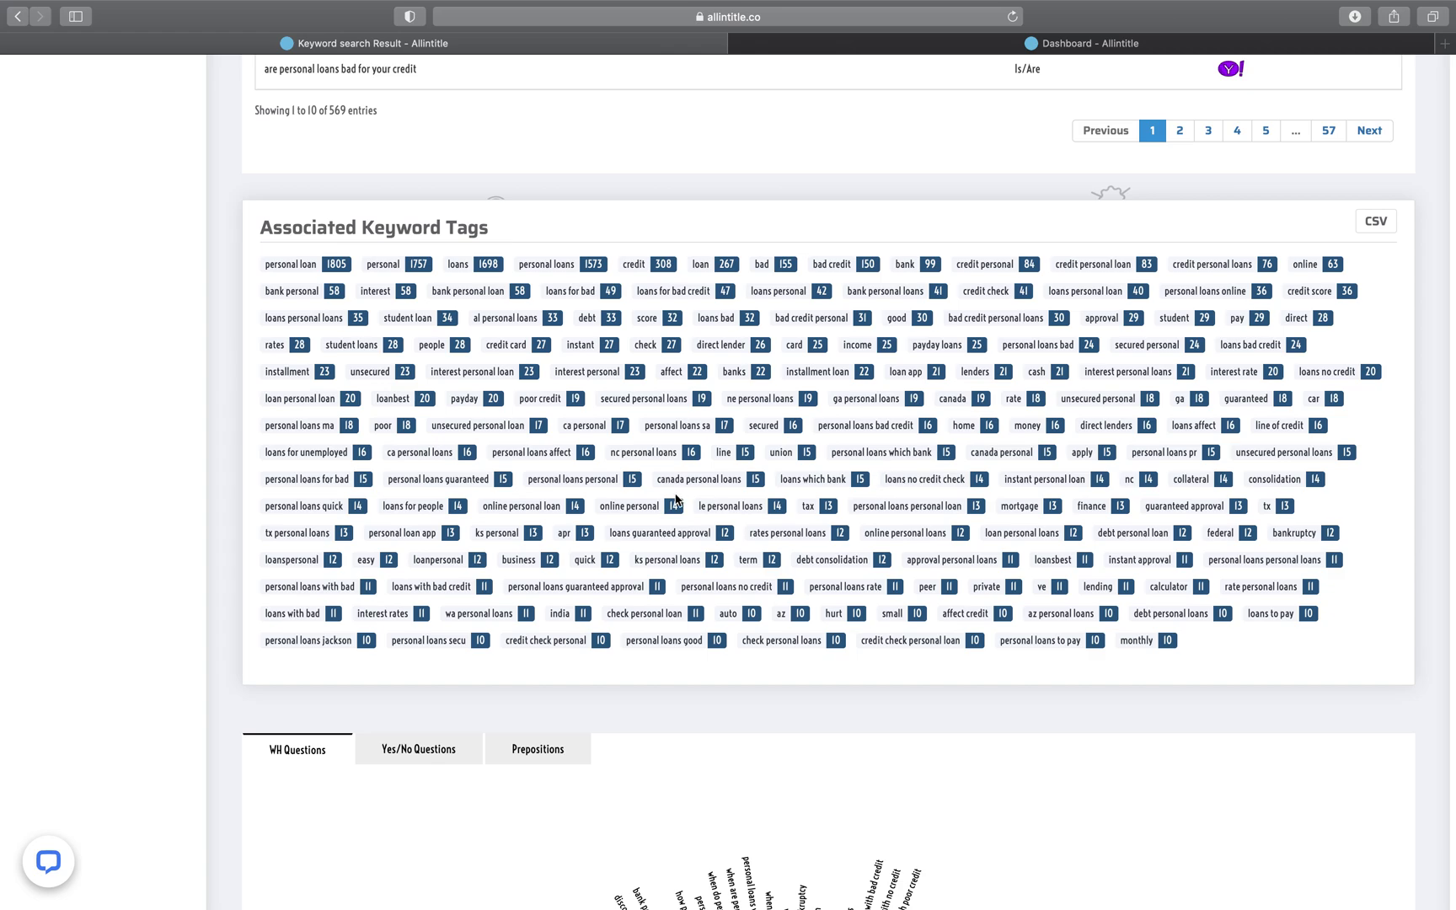
pyautogui.moveTo(657, 481); pyautogui.dragTo(744, 479)
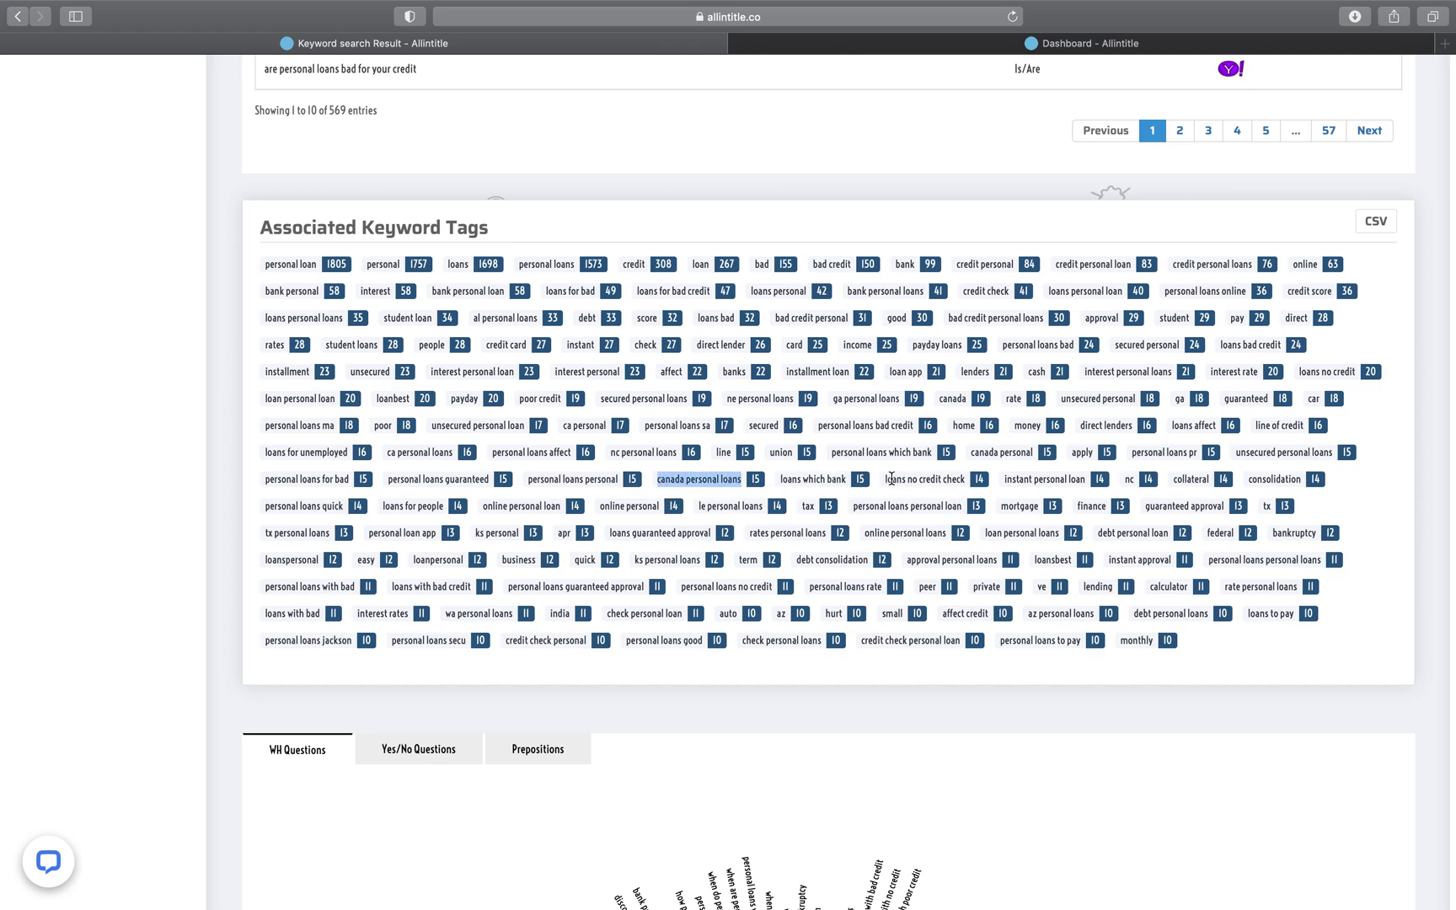
pyautogui.moveTo(831, 453); pyautogui.dragTo(933, 455)
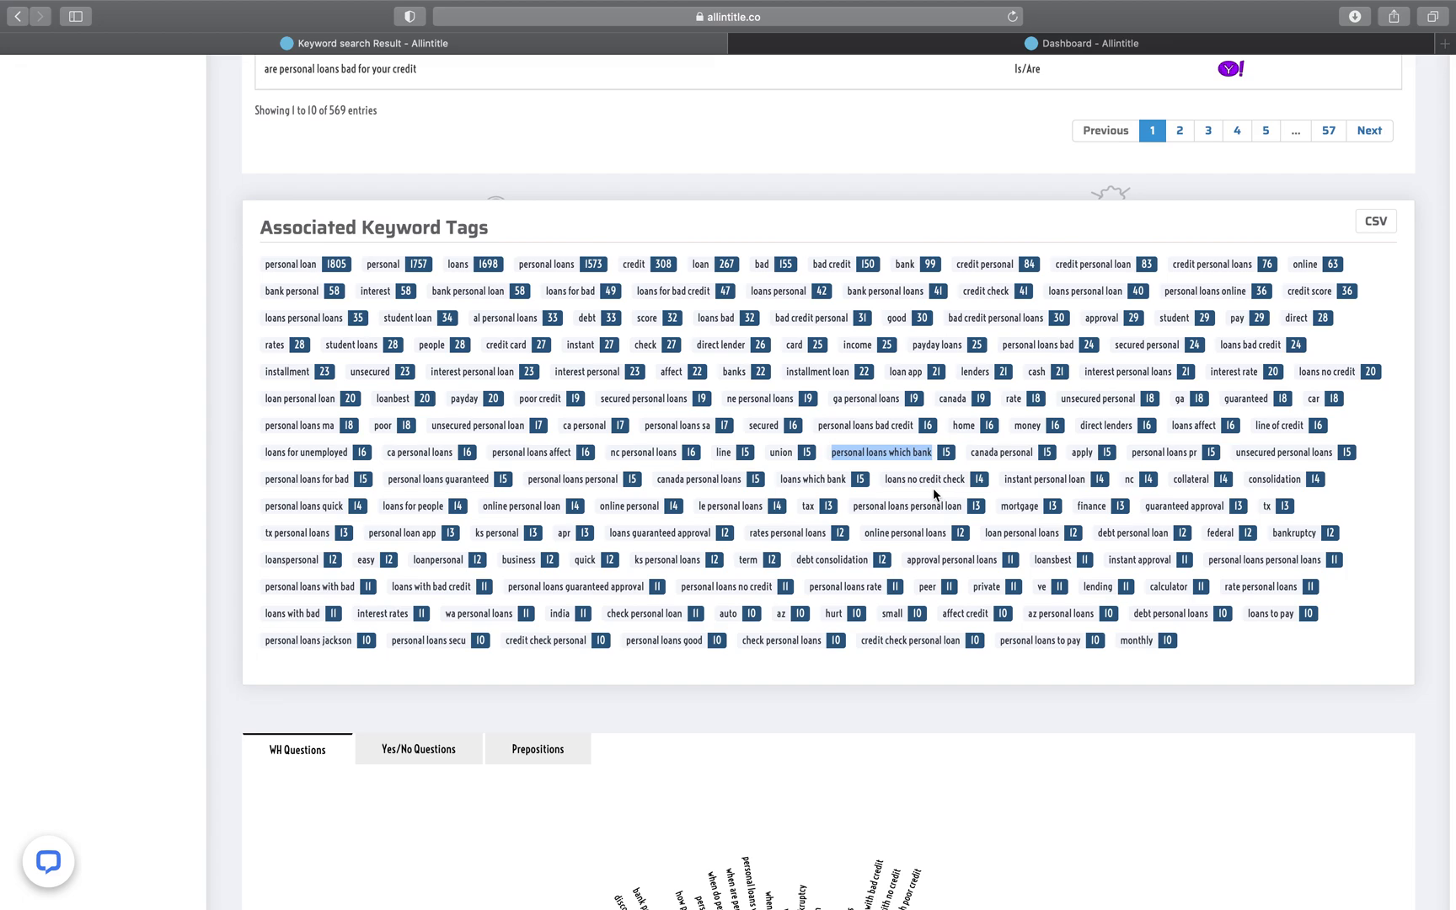
# Go back to the bulk check history and look through the filtered Personal Loans keywords, comparing their volume, allintitle and KGR values
pyautogui.click(901, 43)
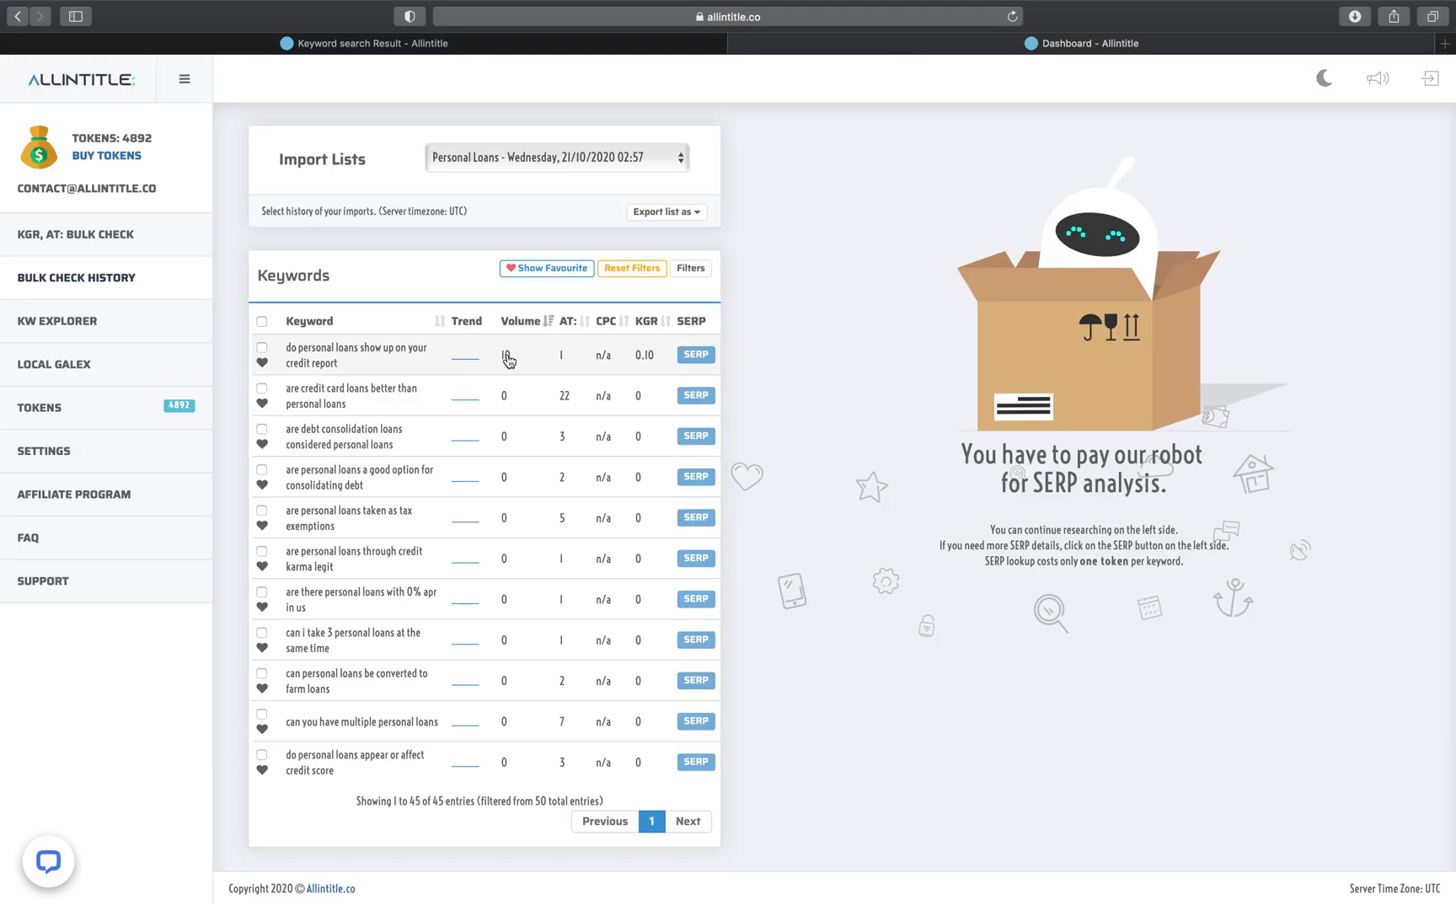
pyautogui.scroll(-5, 517, 447)
pyautogui.scroll(-5, 517, 454)
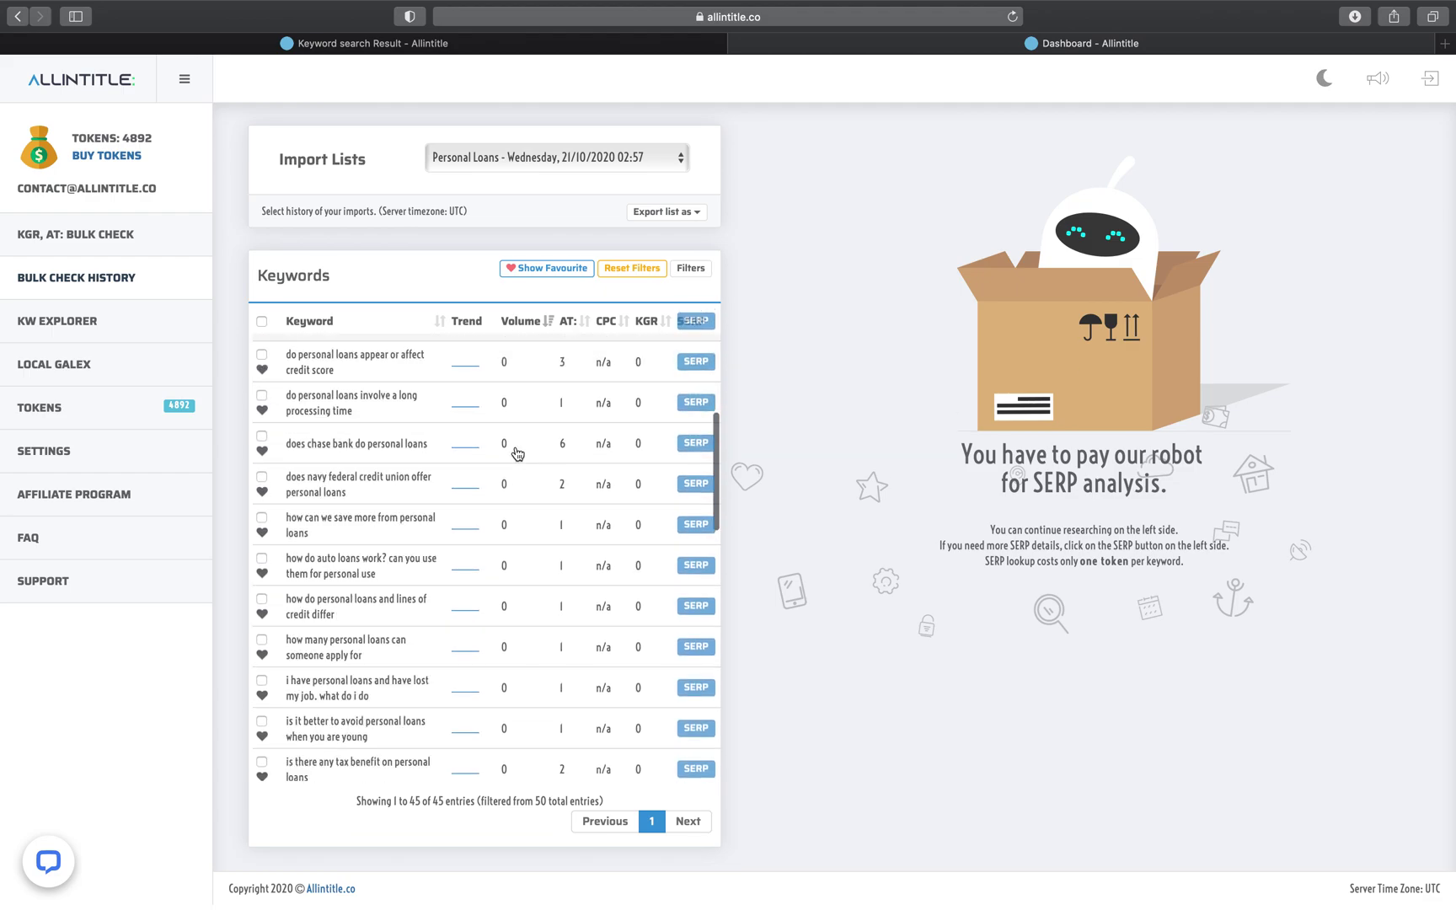
pyautogui.scroll(10, 518, 454)
pyautogui.scroll(3, 518, 453)
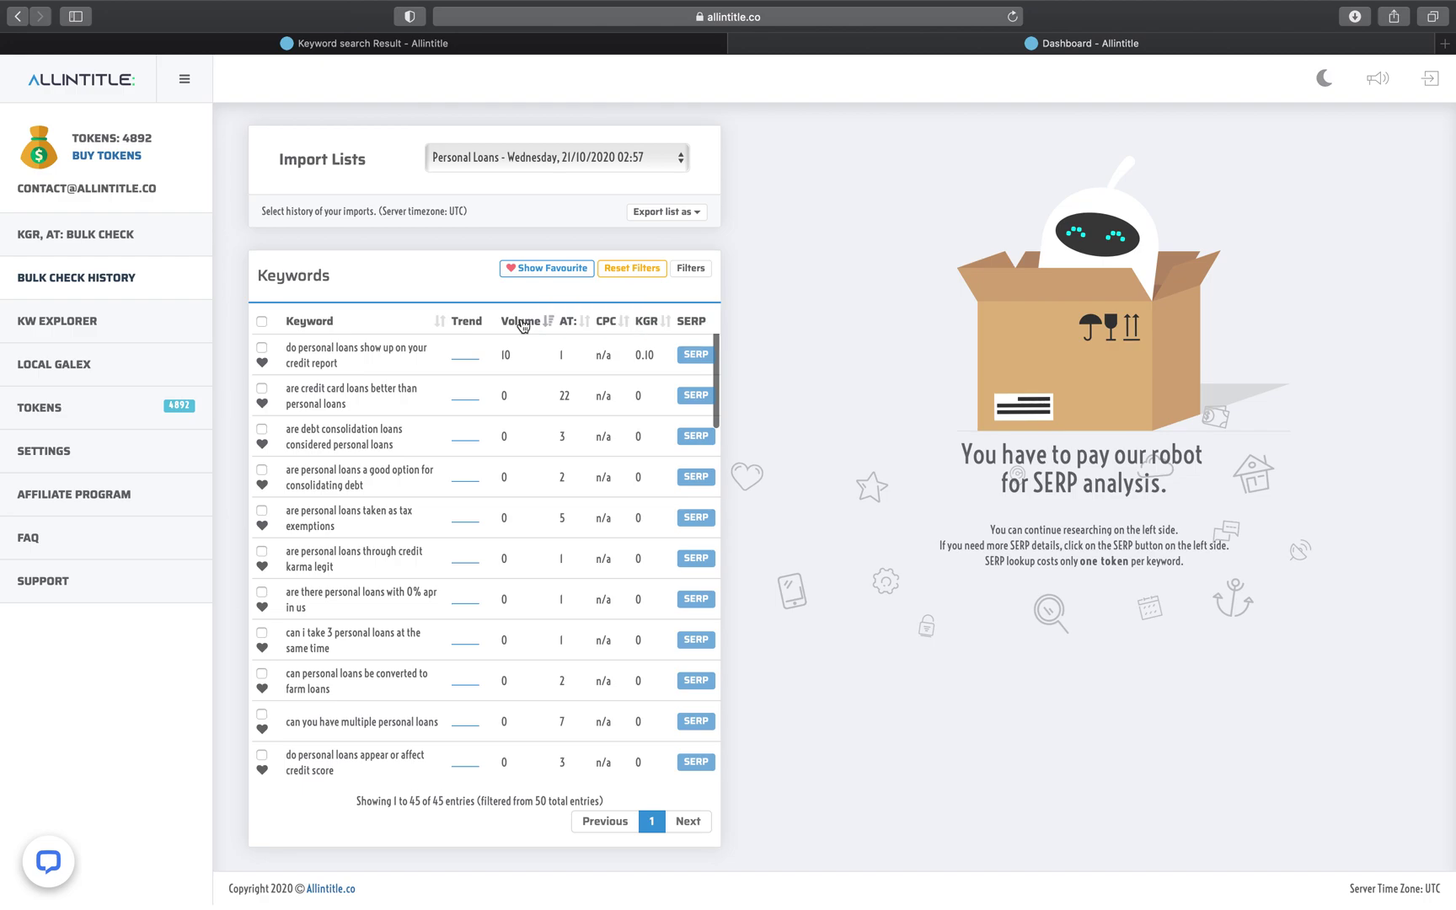
pyautogui.scroll(-15, 504, 594)
pyautogui.scroll(15, 506, 591)
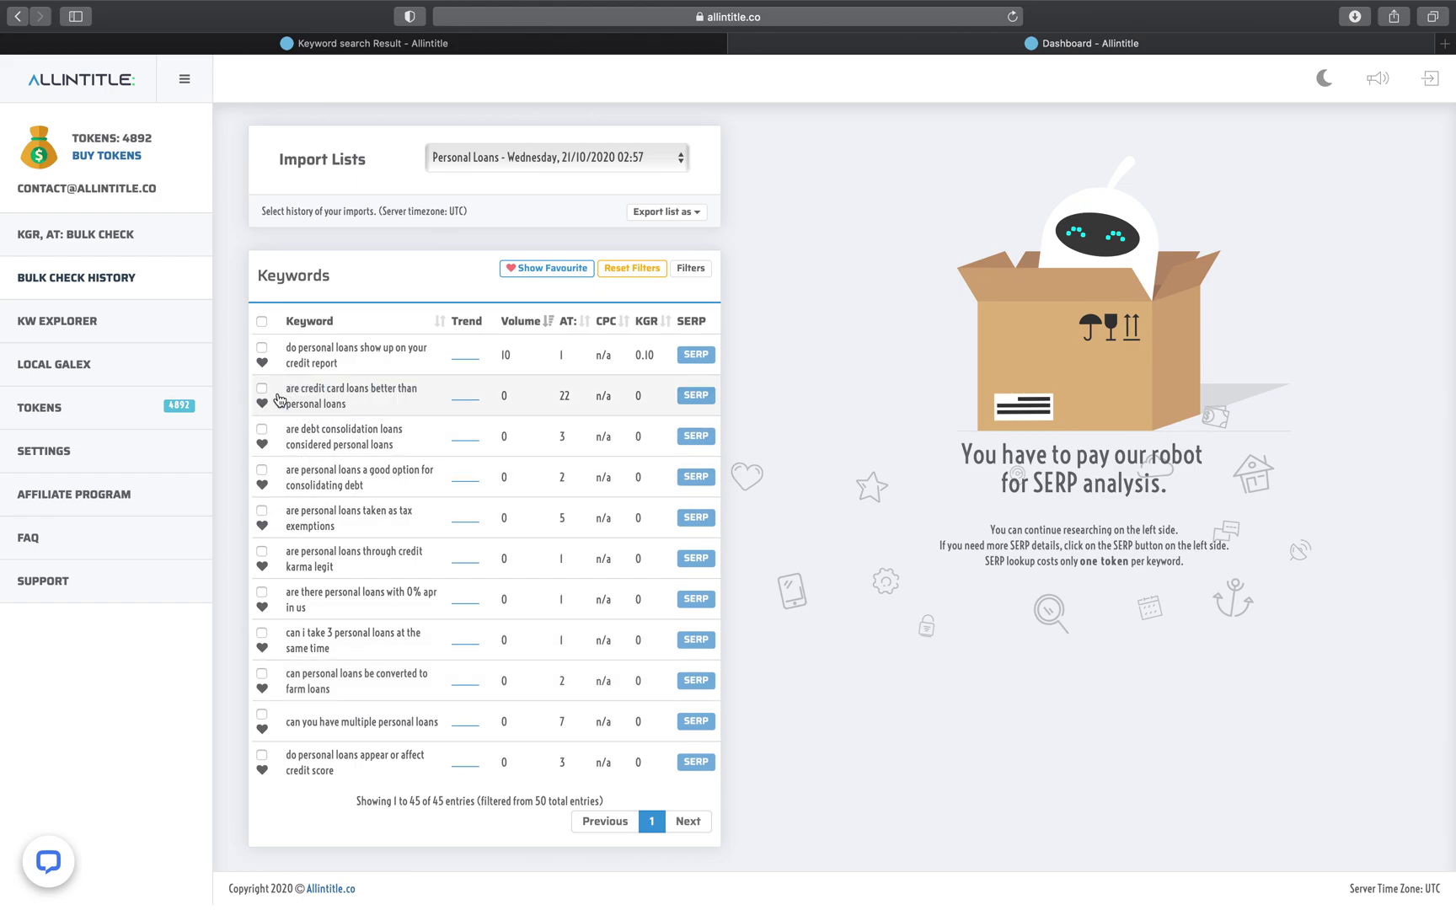
pyautogui.scroll(-10, 379, 514)
pyautogui.scroll(10, 403, 590)
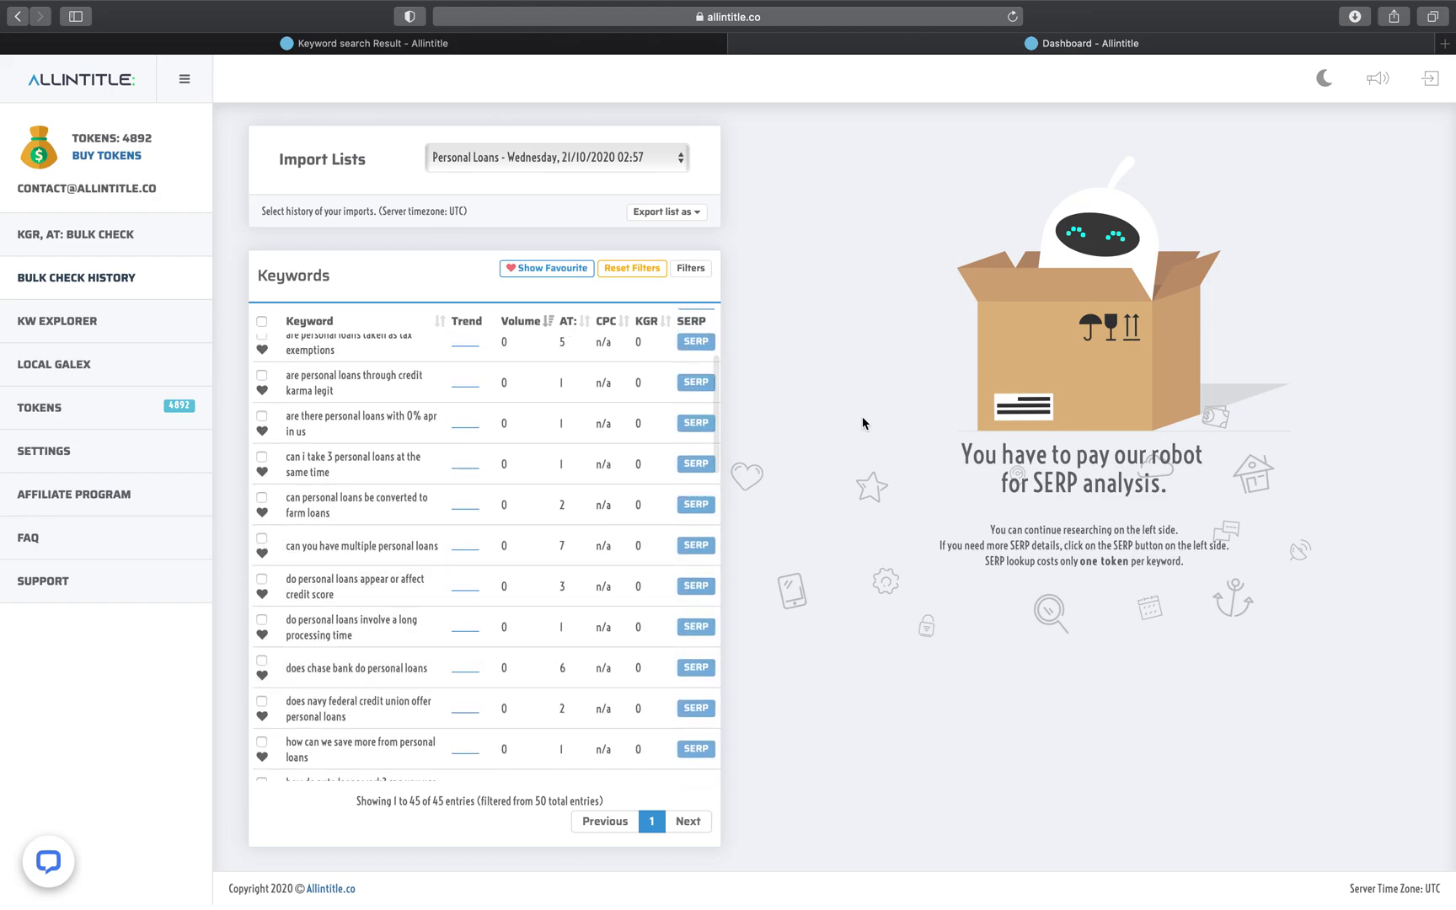
pyautogui.scroll(3, 640, 472)
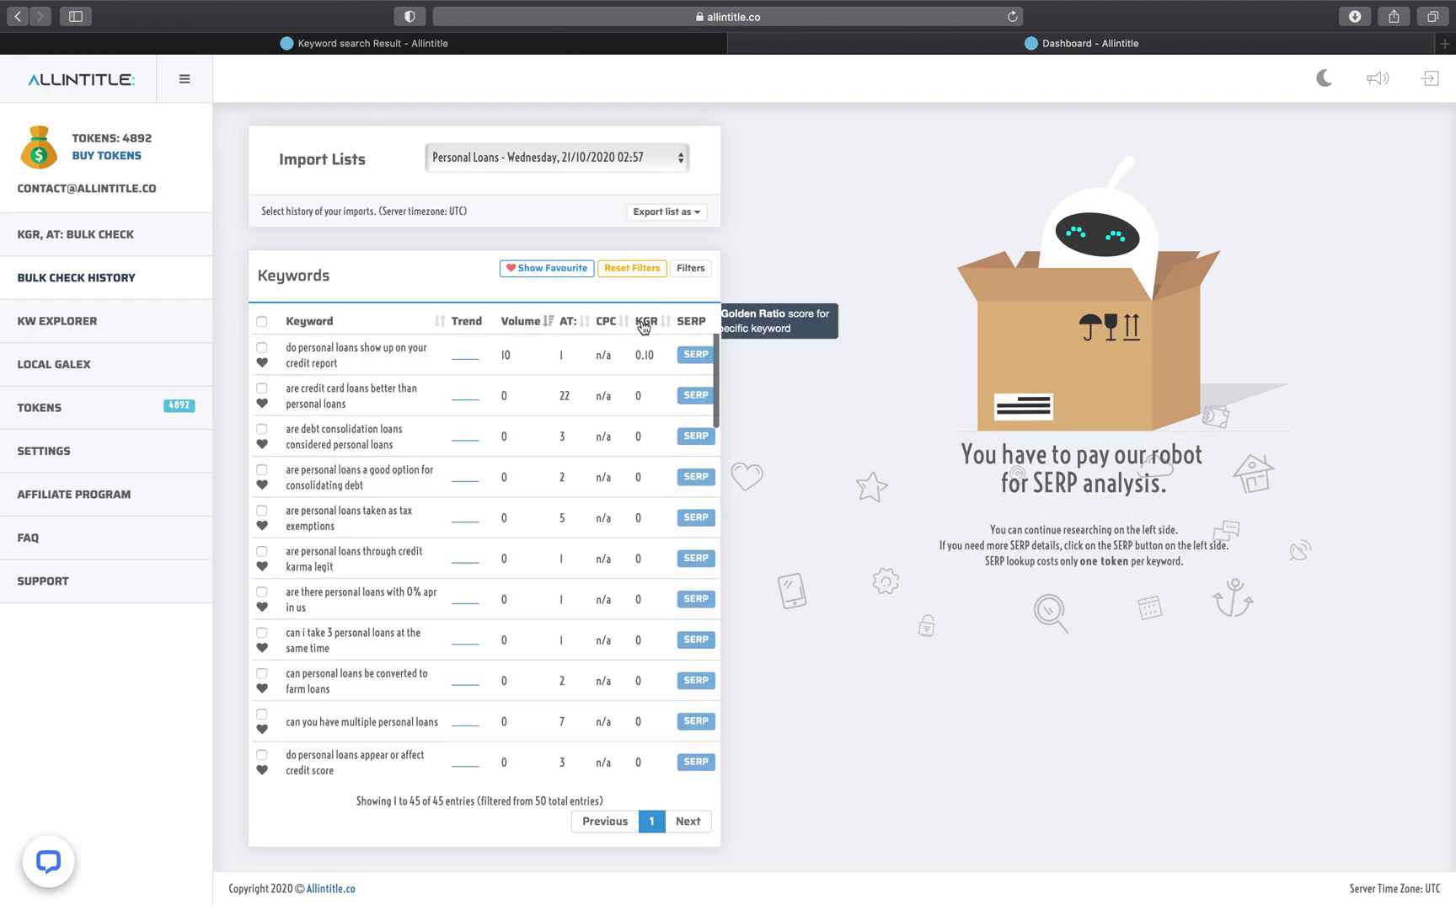